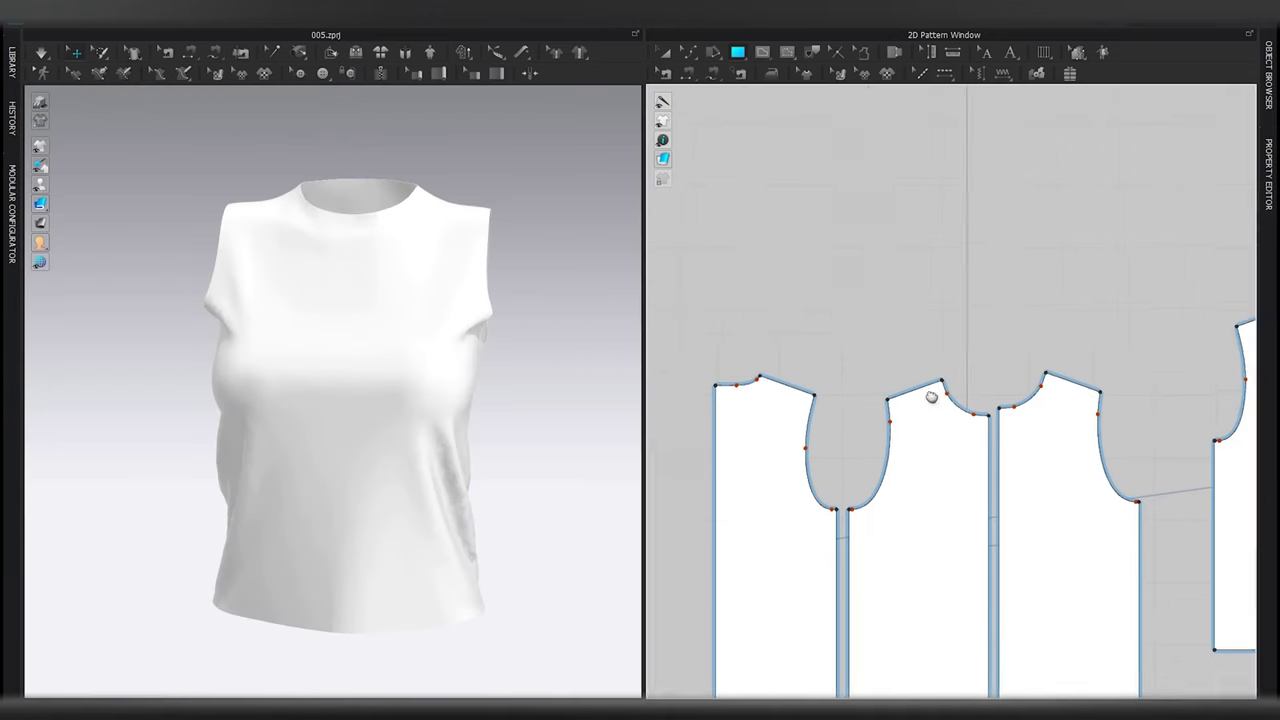
# Move the separate back half level beside the front piece, and draw a rectangular pattern piece above the gap between their armholes
pyautogui.scroll(-4, 1034, 400)
pyautogui.moveTo(1053, 398); pyautogui.dragTo(1022, 436)
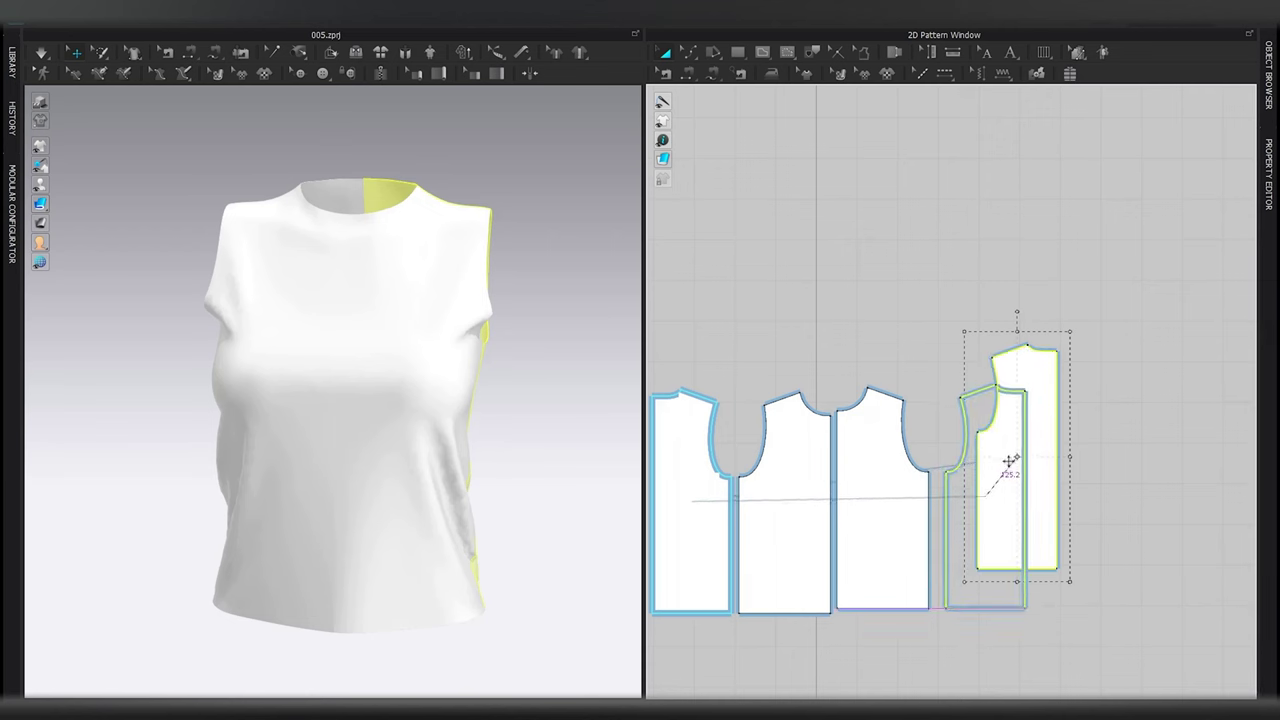
pyautogui.scroll(3, 1010, 420)
pyautogui.click(853, 368)
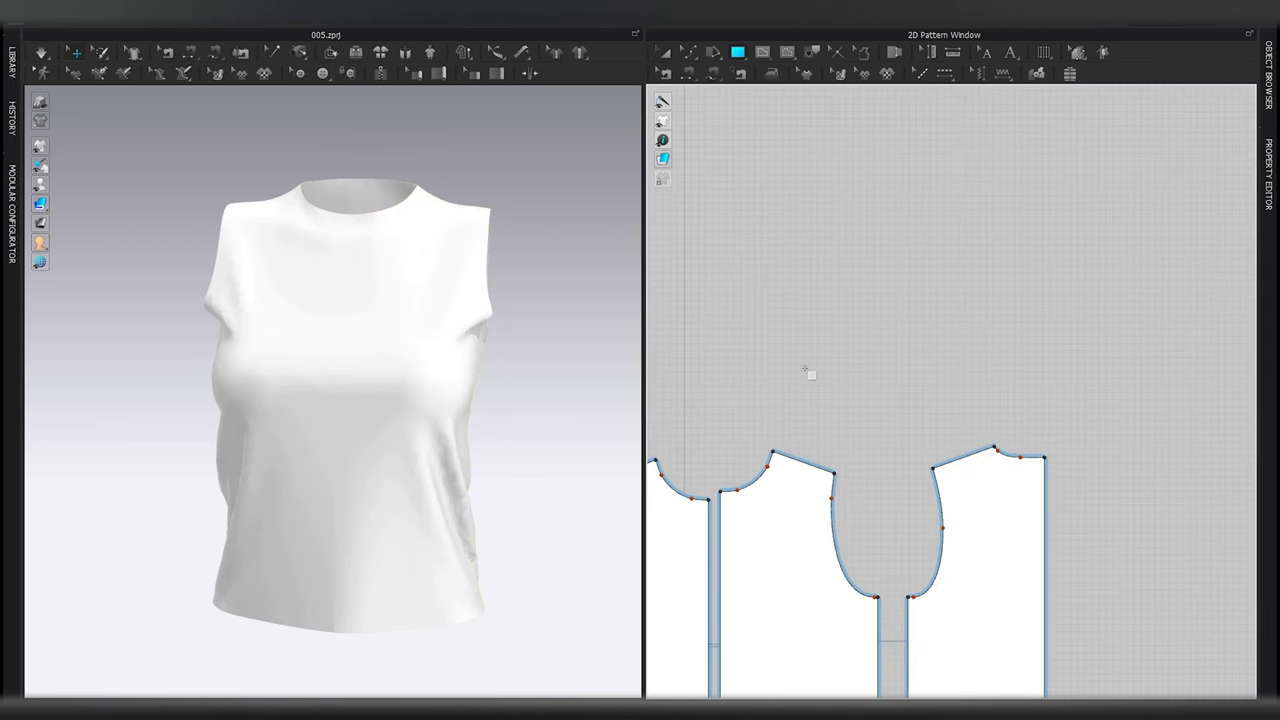
pyautogui.moveTo(951, 420); pyautogui.dragTo(963, 428)
pyautogui.scroll(3, 885, 378)
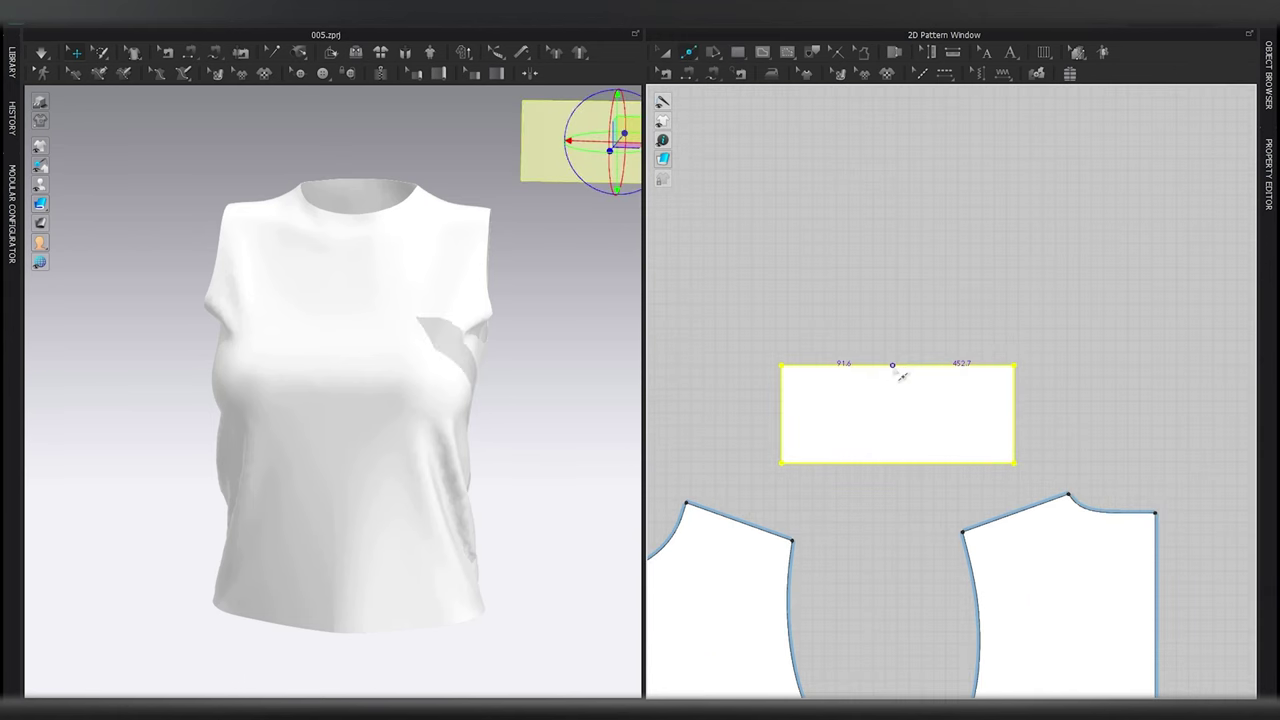
# Add a point near the middle of the rectangle's top edge, raise it and curve the edge into a sleeve cap
pyautogui.click(877, 306)
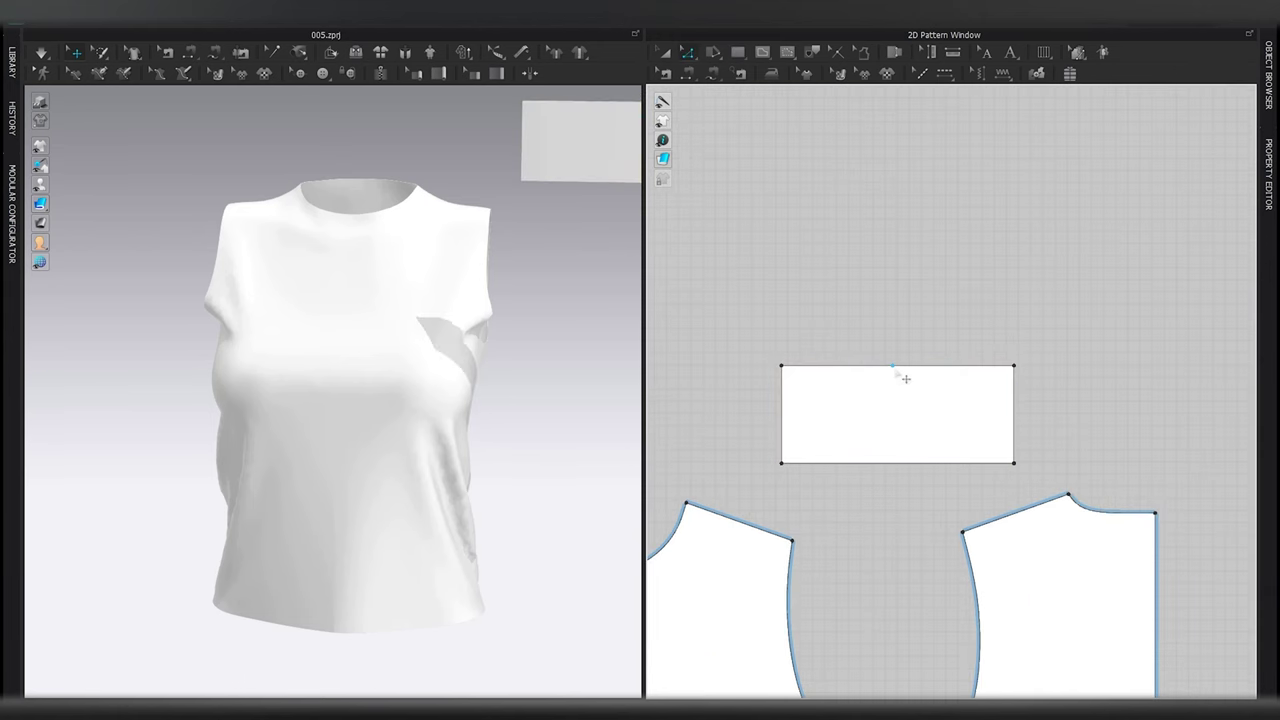
pyautogui.moveTo(893, 366); pyautogui.dragTo(888, 292)
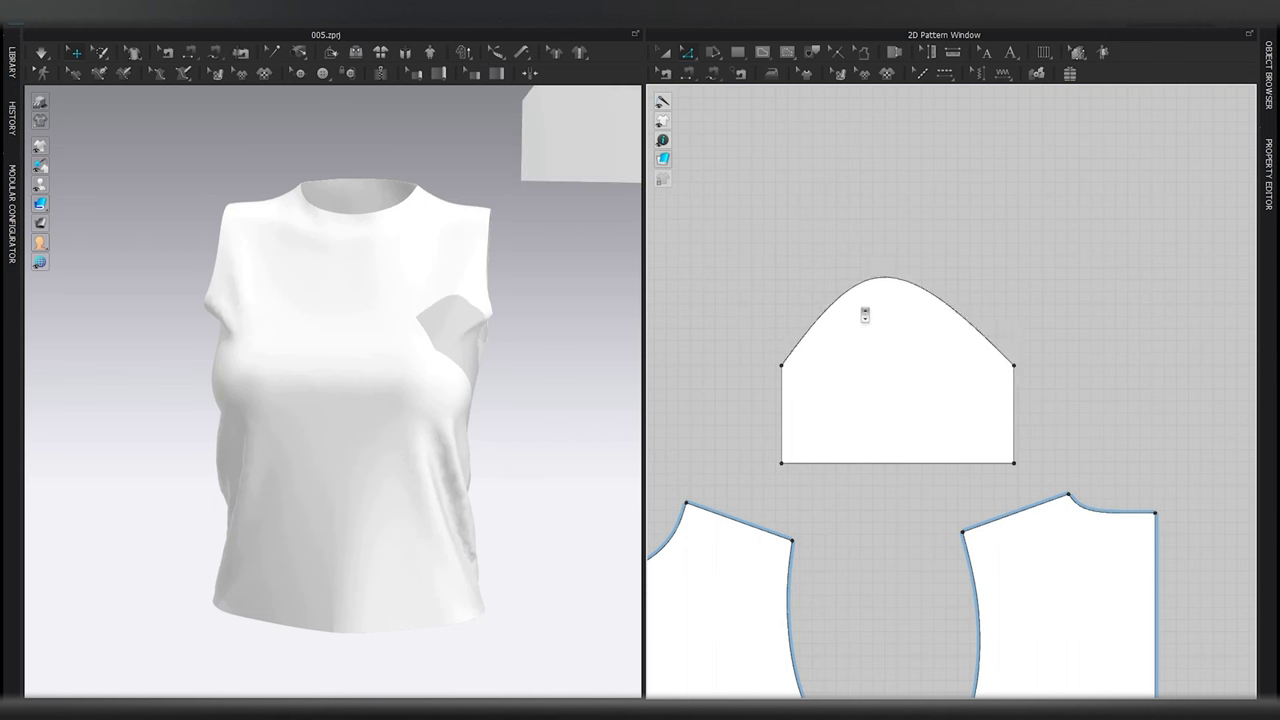
pyautogui.click(861, 308)
pyautogui.scroll(5, 861, 308)
pyautogui.moveTo(711, 417); pyautogui.dragTo(773, 328)
pyautogui.moveTo(1170, 405); pyautogui.dragTo(1174, 434)
pyautogui.moveTo(1063, 352); pyautogui.dragTo(1063, 300)
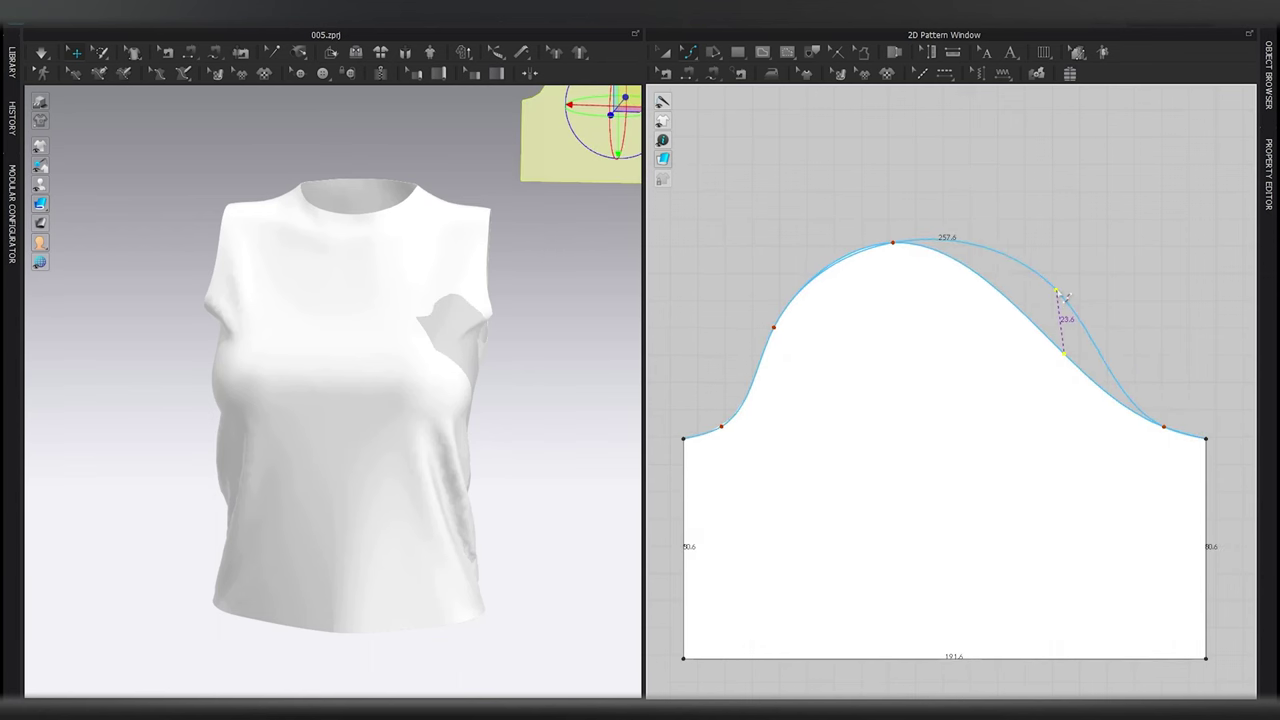
# Sew the whole sleeve cap curve to the front and back armhole curves with Free Sewing
pyautogui.scroll(-4, 1063, 300)
pyautogui.press('m')
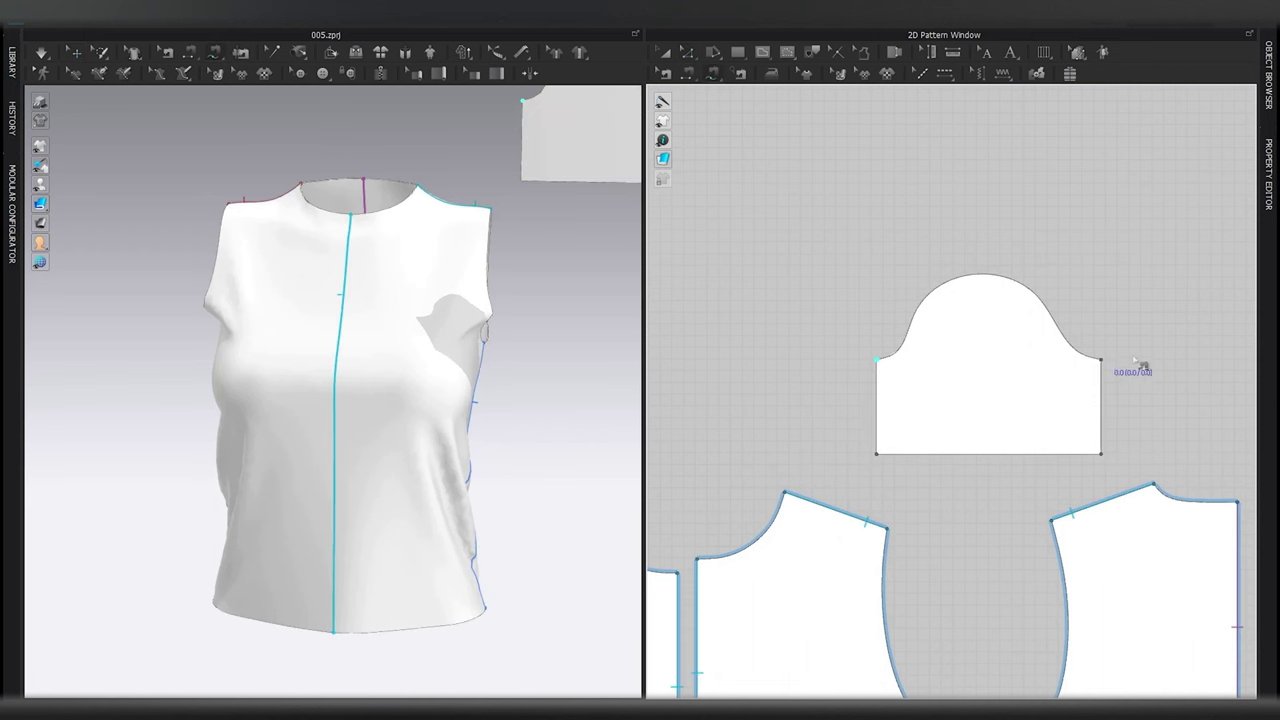
pyautogui.click(1101, 358)
pyautogui.scroll(-5, 1020, 449)
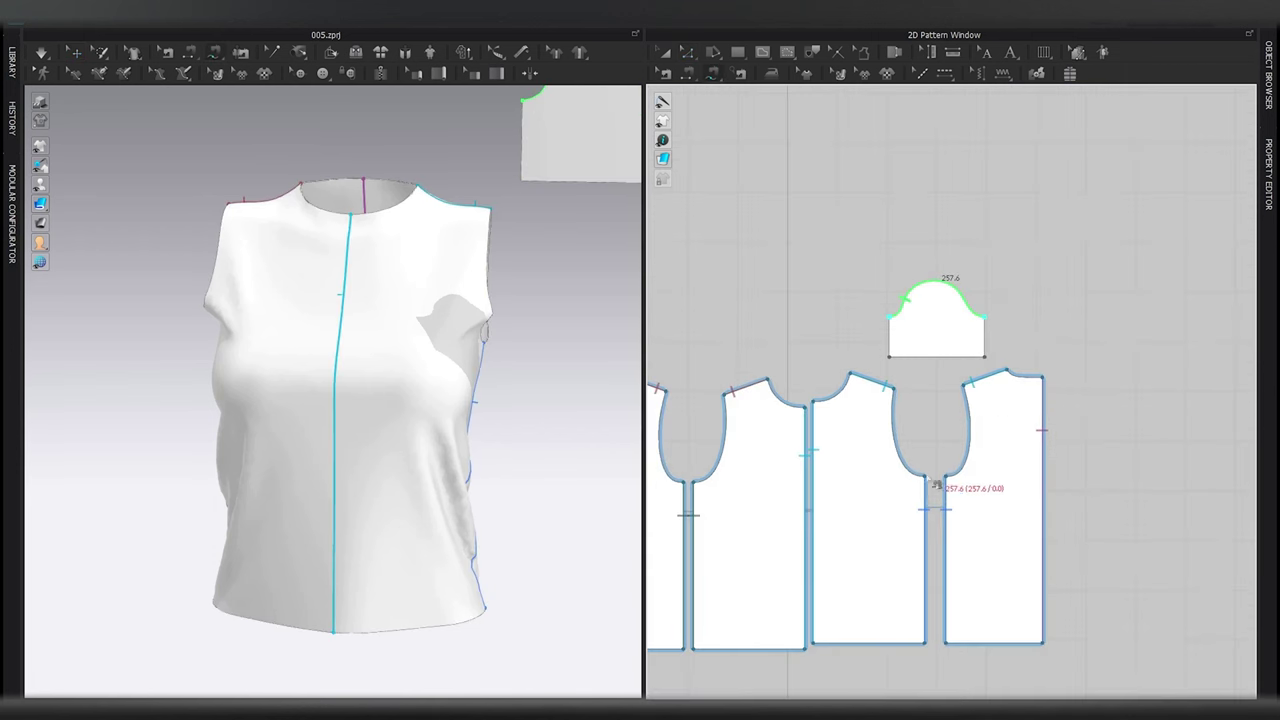
pyautogui.click(924, 477)
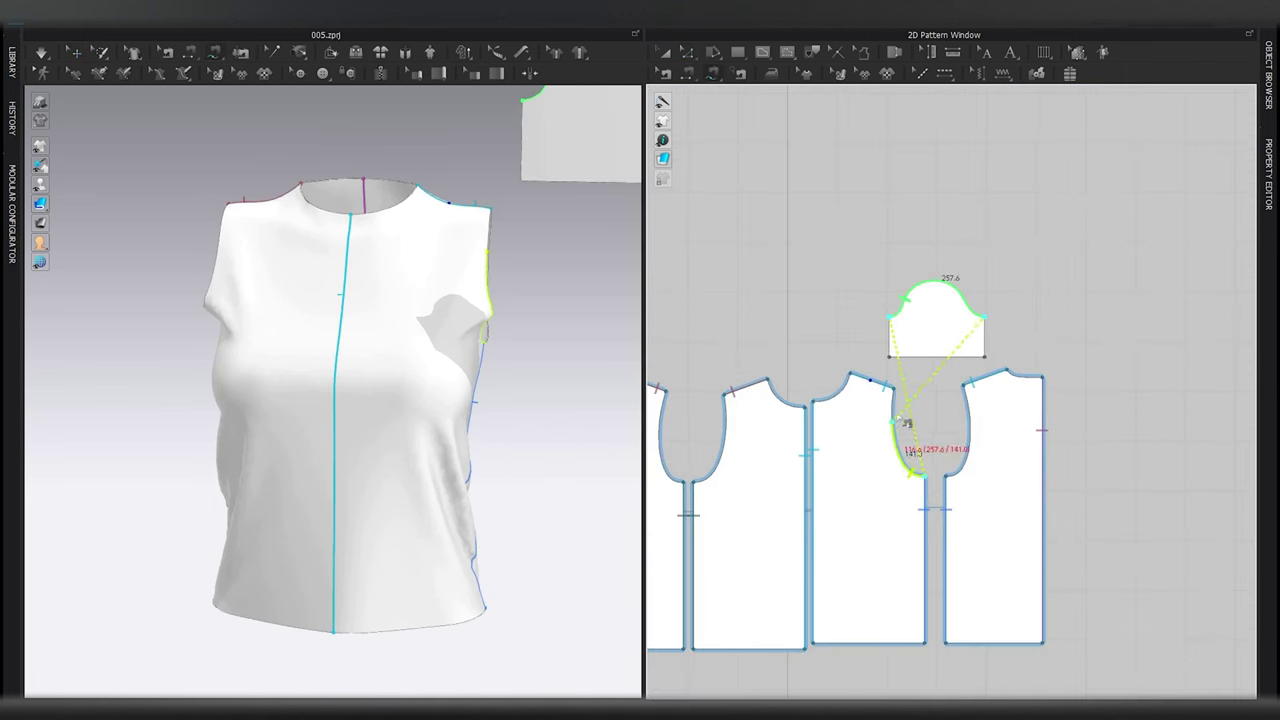
pyautogui.click(948, 479)
# Position the sleeve piece at the sewn armhole in 3D and simulate it onto the garment
pyautogui.press('a')
pyautogui.click(974, 320)
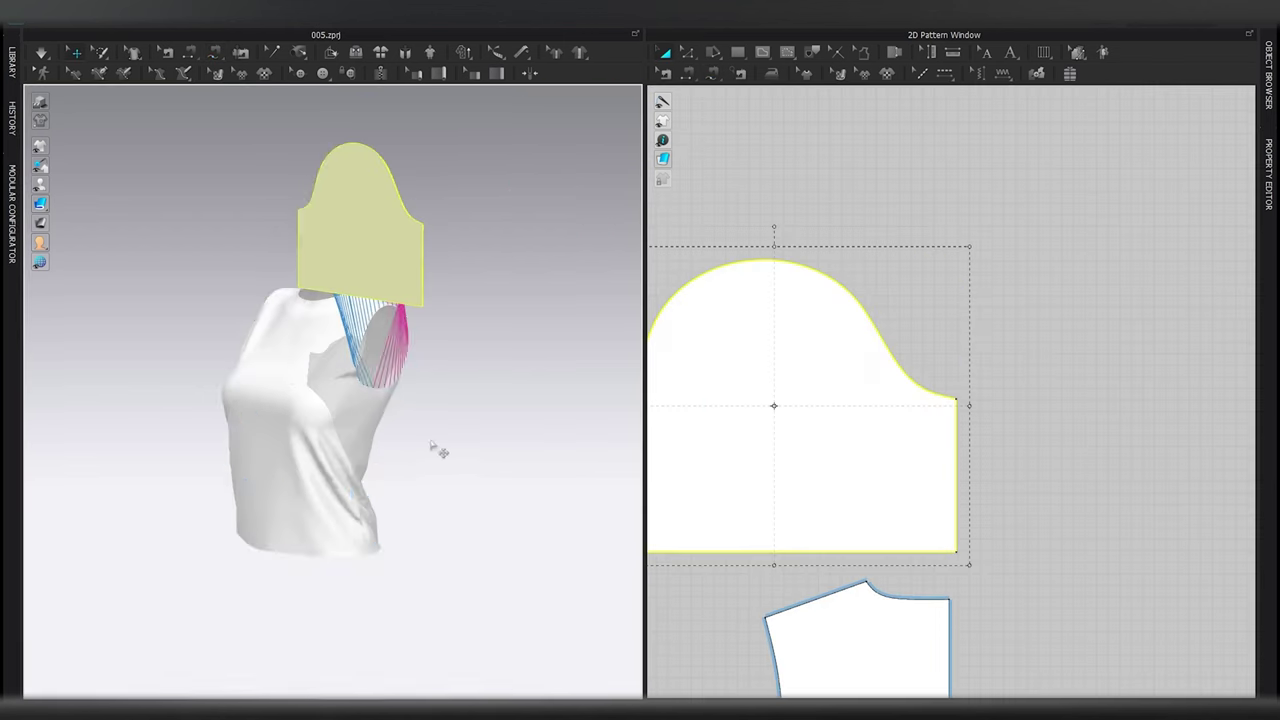
pyautogui.click(452, 465)
pyautogui.press('space')
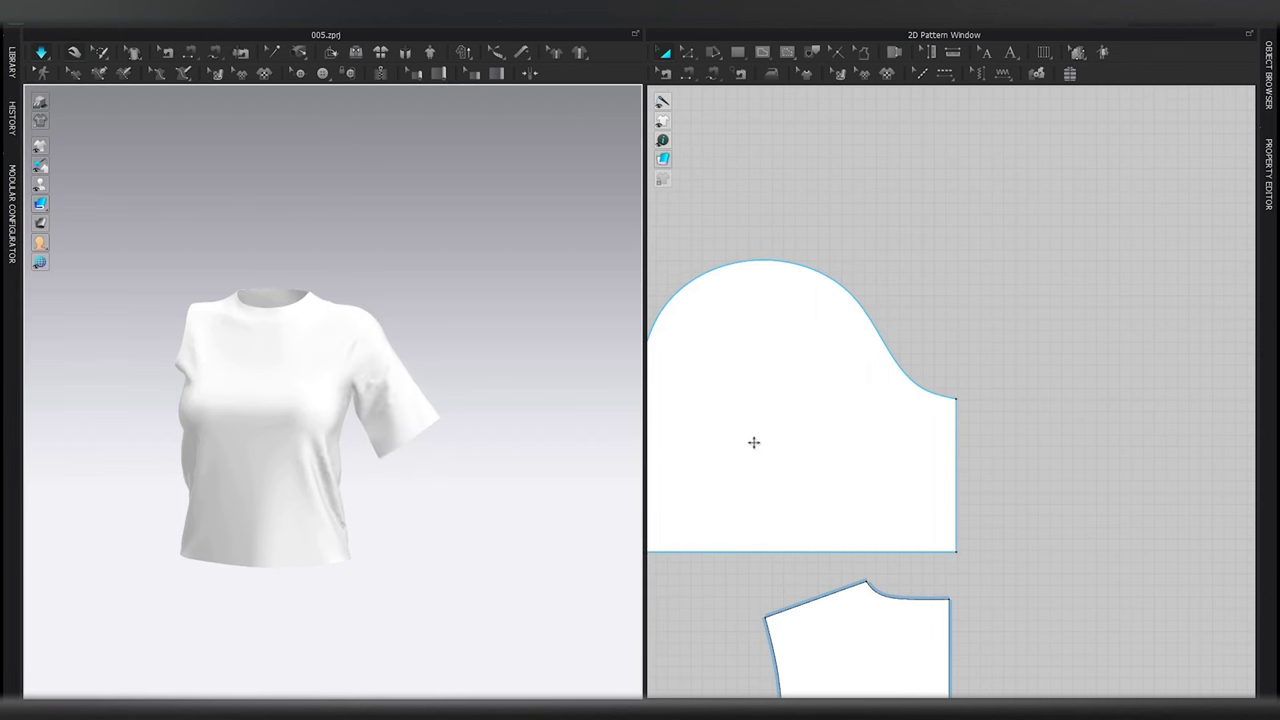
# Show the avatar, shorten the sleeve by raising its bottom edge and simulate the change
pyautogui.moveTo(769, 458); pyautogui.dragTo(801, 388)
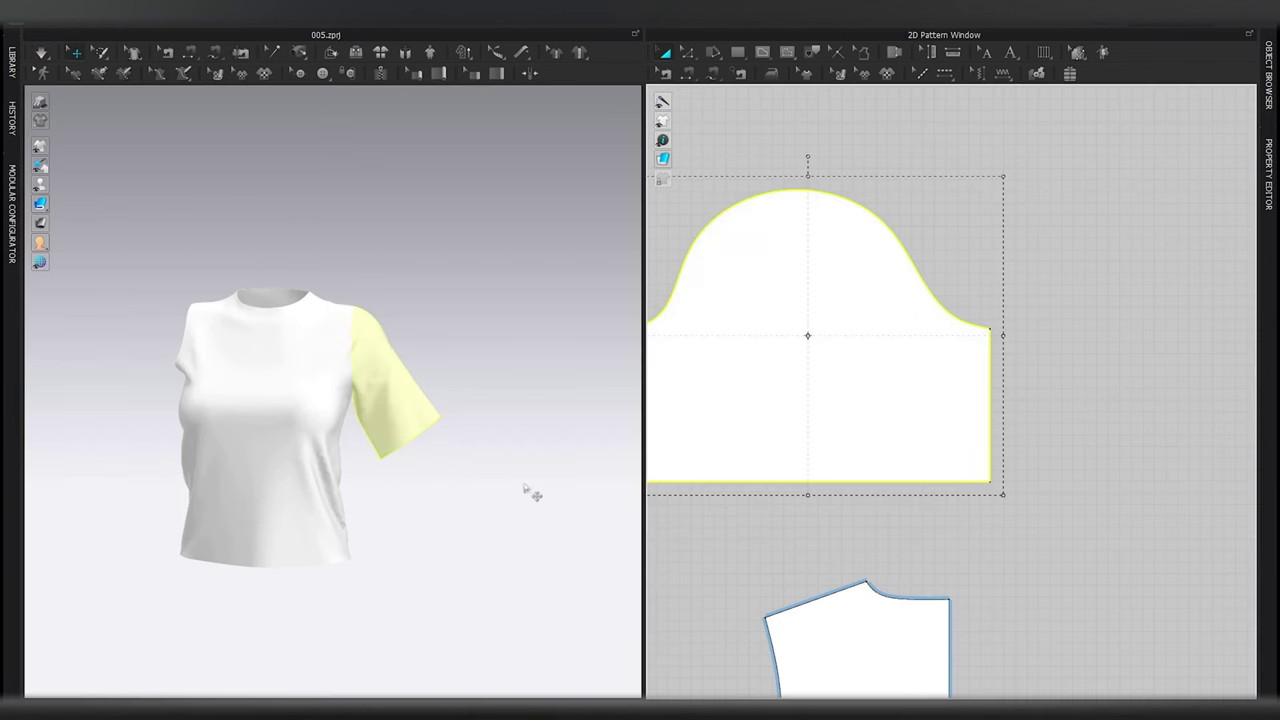
pyautogui.hotkey('shift', 'a')
pyautogui.click(811, 537)
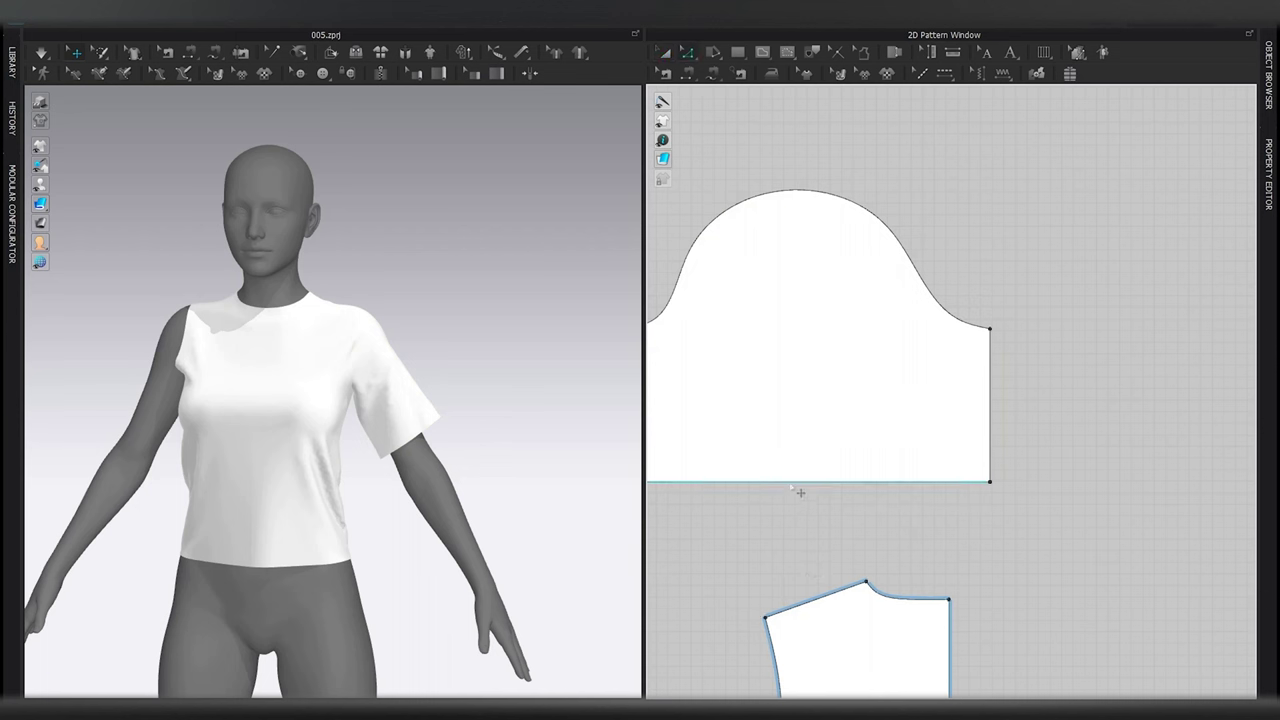
pyautogui.moveTo(800, 484); pyautogui.dragTo(799, 444)
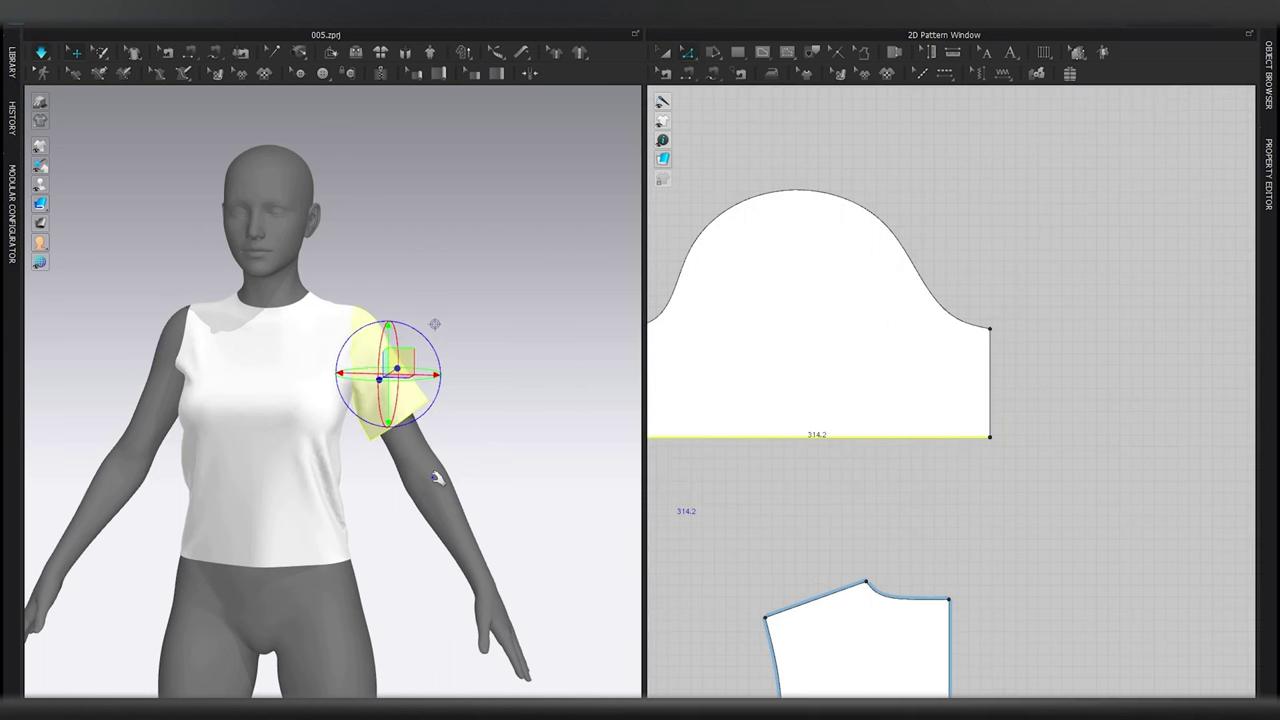
pyautogui.click(466, 492)
pyautogui.press('space')
pyautogui.press('space')
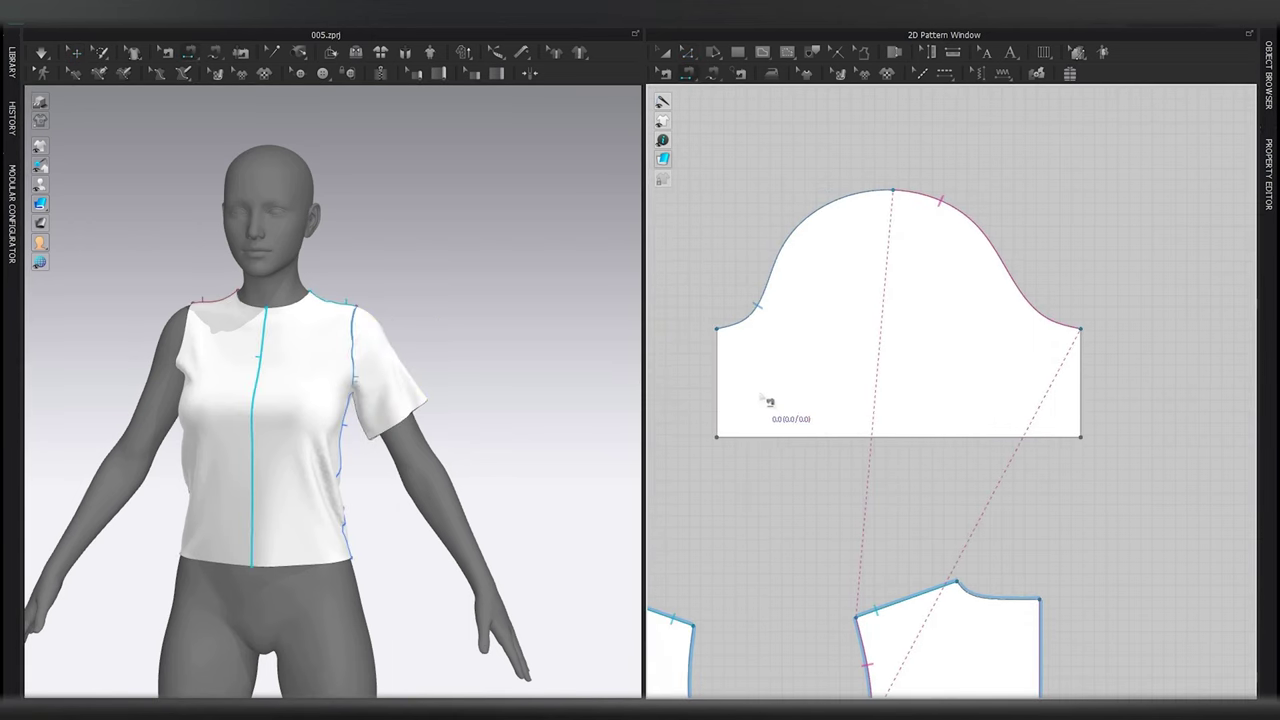
# Draw a straight internal line across the sleeve pattern between its two underarm points
pyautogui.scroll(-2, 762, 395)
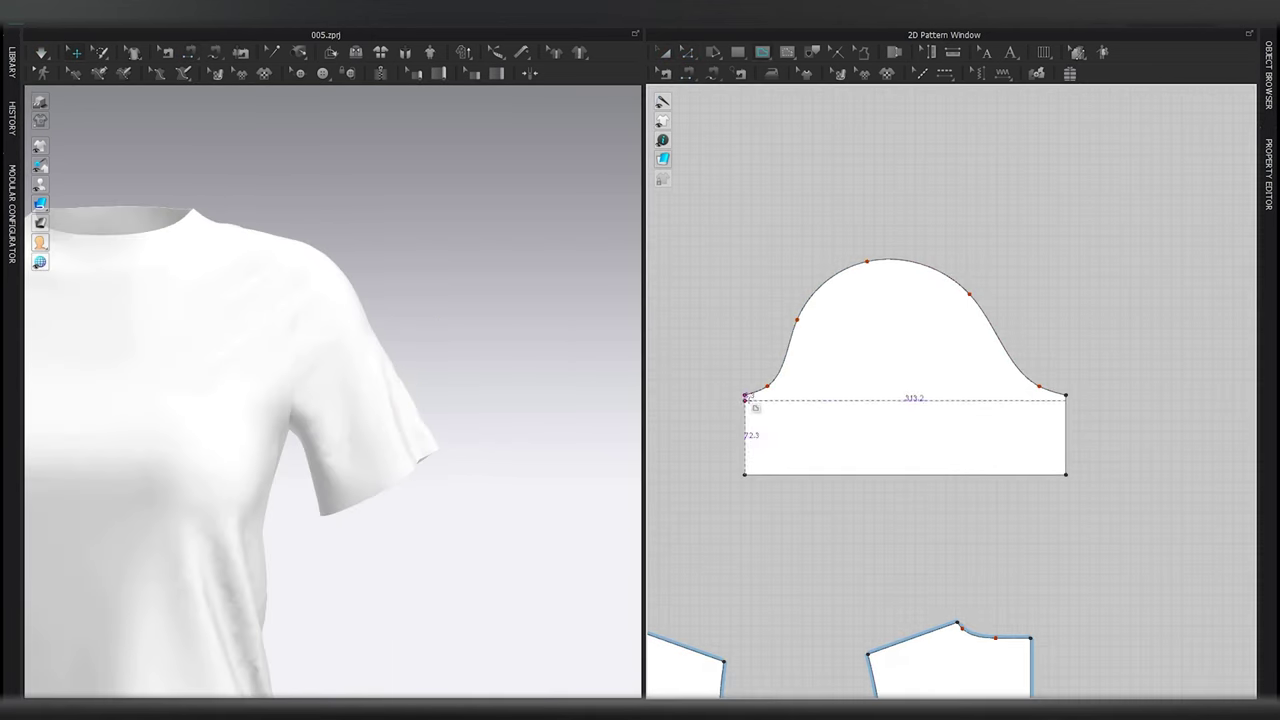
pyautogui.click(745, 395)
pyautogui.doubleClick(1066, 395)
# Trace the sleeve's lower rectangle as a new cuff pattern and place it to the right of the sleeve
pyautogui.press('z')
pyautogui.moveTo(686, 373)
pyautogui.mouseDown()
pyautogui.moveTo(1101, 525)
pyautogui.moveTo(1140, 526)
pyautogui.mouseUp()
pyautogui.scroll(-2, 1140, 526)
pyautogui.moveTo(1140, 526); pyautogui.dragTo(986, 526, button='middle')
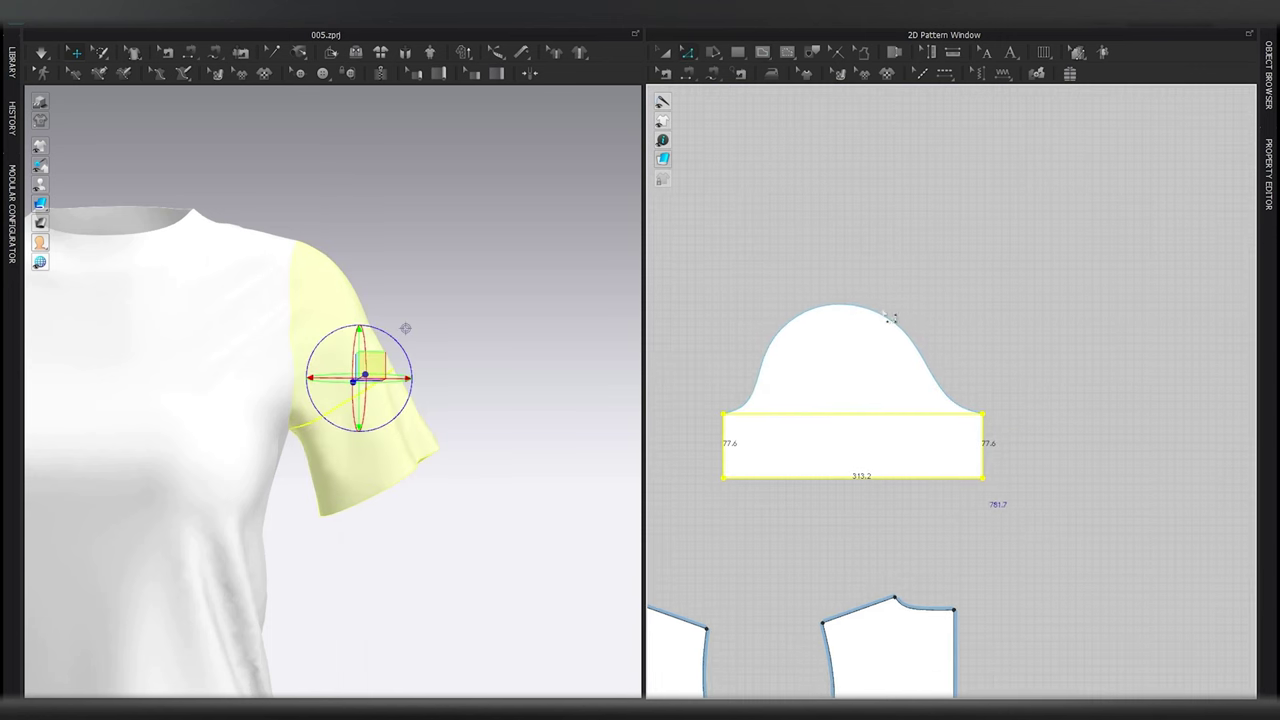
pyautogui.click(811, 56)
pyautogui.rightClick(873, 420)
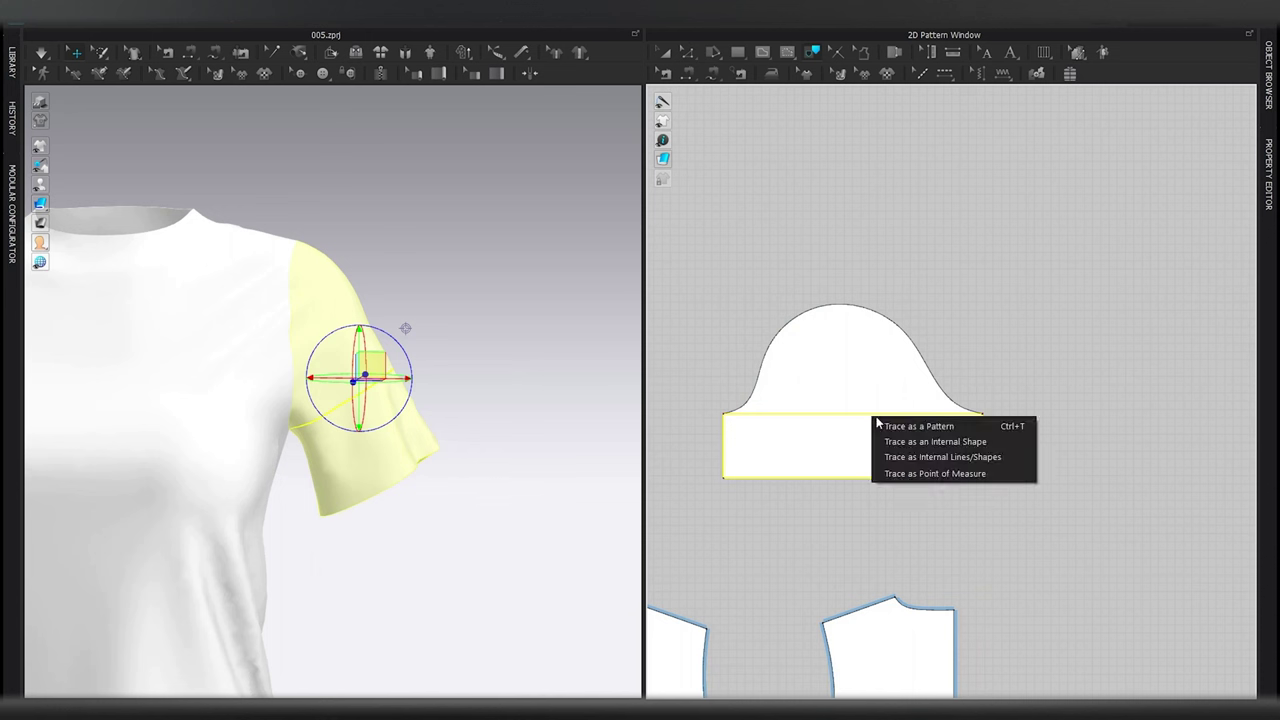
pyautogui.click(905, 426)
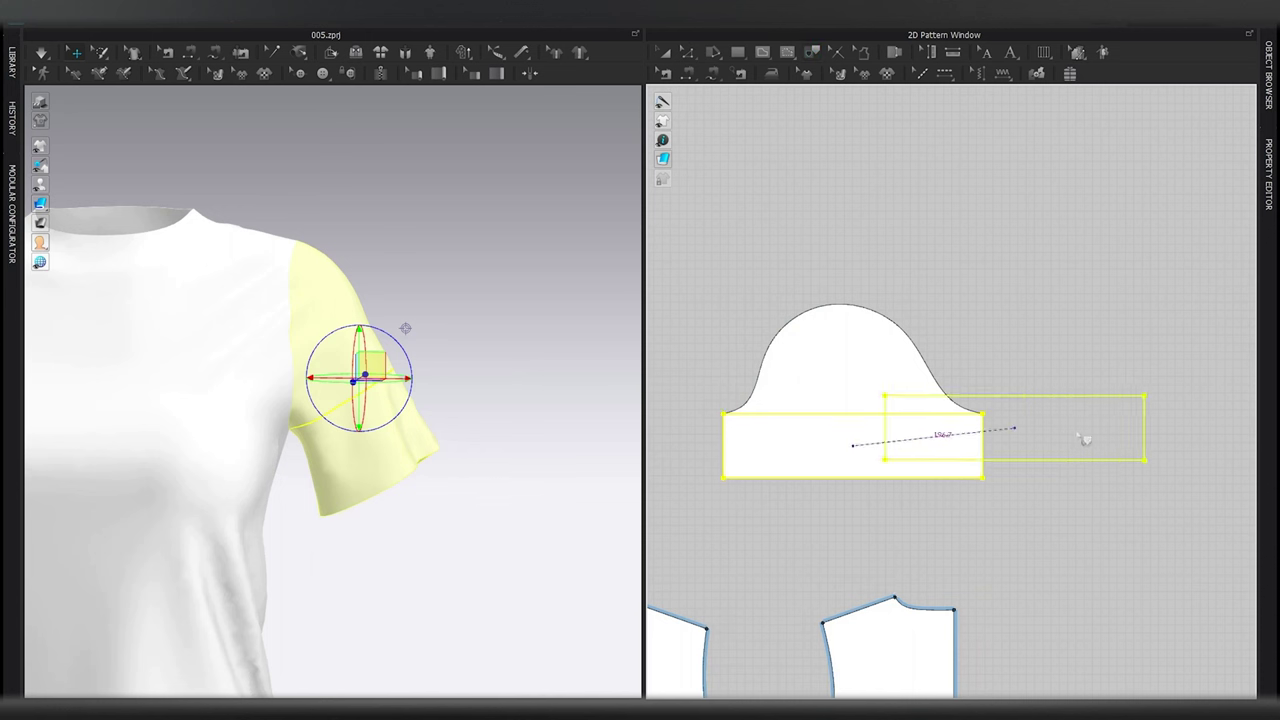
pyautogui.click(1158, 445)
# Sew the cuff's top edge to the sleeve's internal line, and its bottom and side edges to the matching sleeve edges
pyautogui.scroll(-1, 1015, 460)
pyautogui.press('n')
pyautogui.click(994, 428)
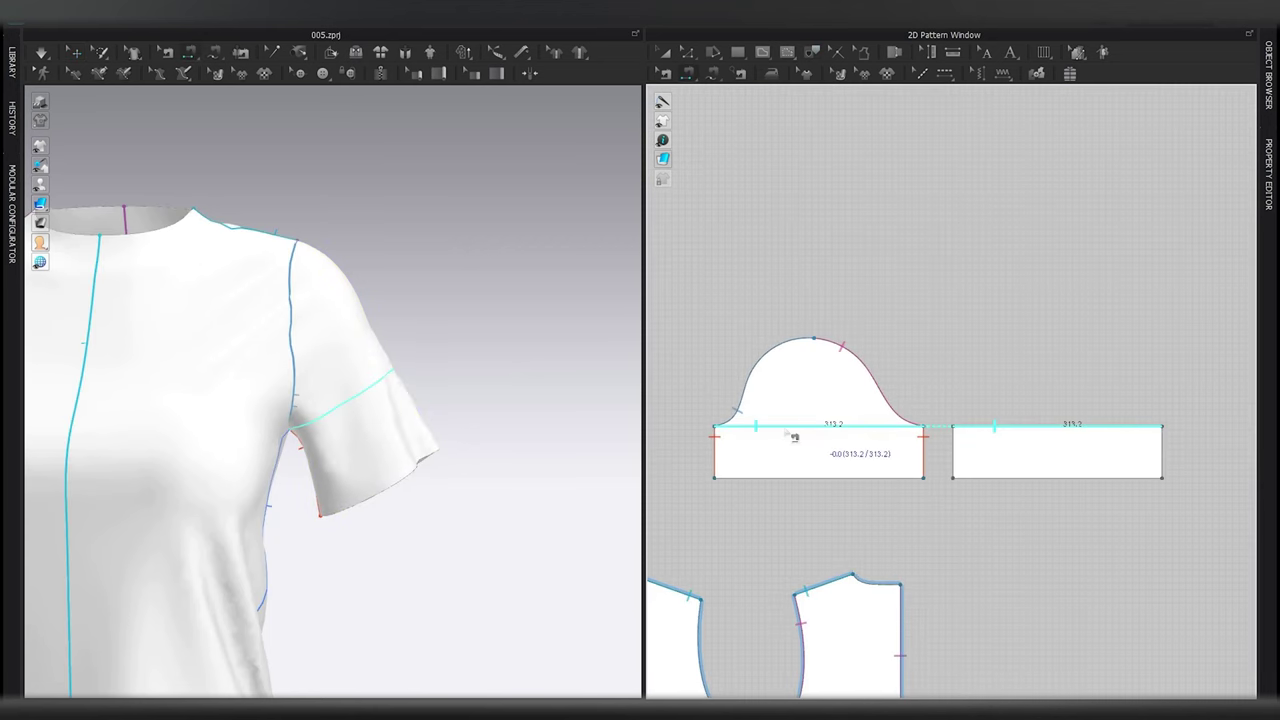
pyautogui.click(762, 430)
pyautogui.click(800, 480)
pyautogui.click(988, 479)
pyautogui.click(954, 446)
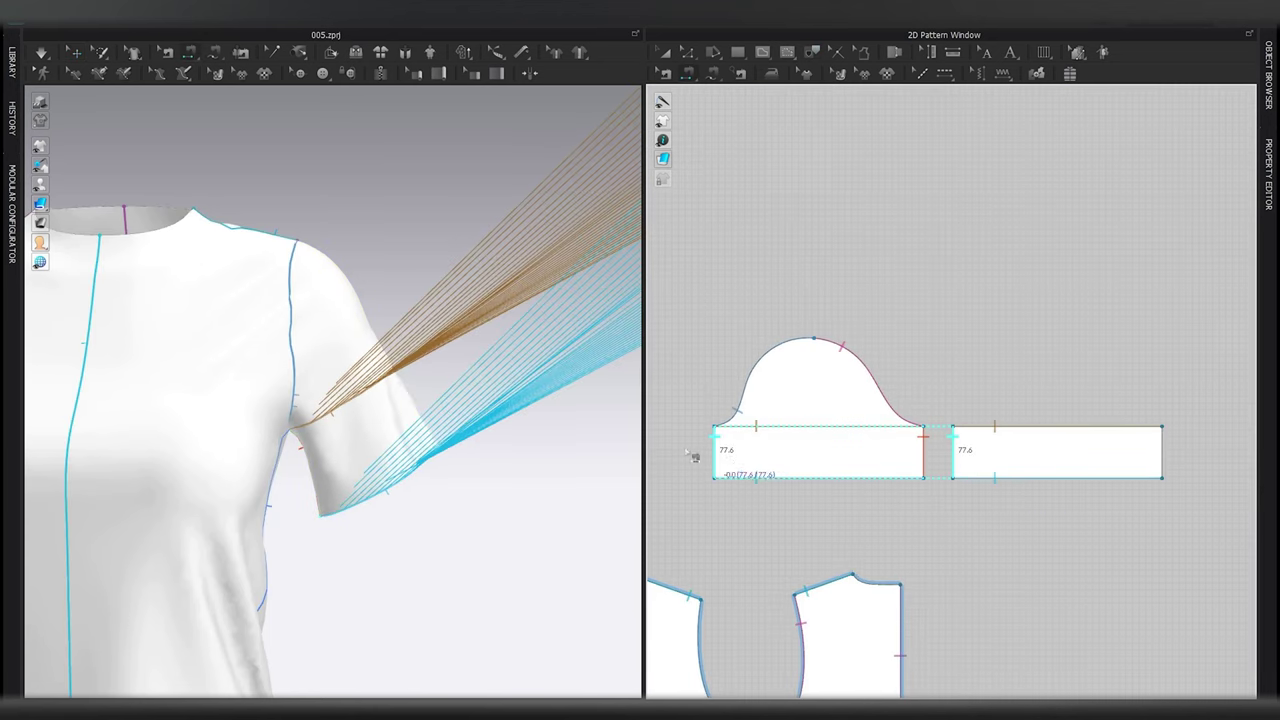
pyautogui.click(717, 452)
pyautogui.click(923, 451)
pyautogui.click(1163, 450)
# Superimpose the cuff piece over the sleeve in 3D
pyautogui.press('a')
pyautogui.click(1120, 457)
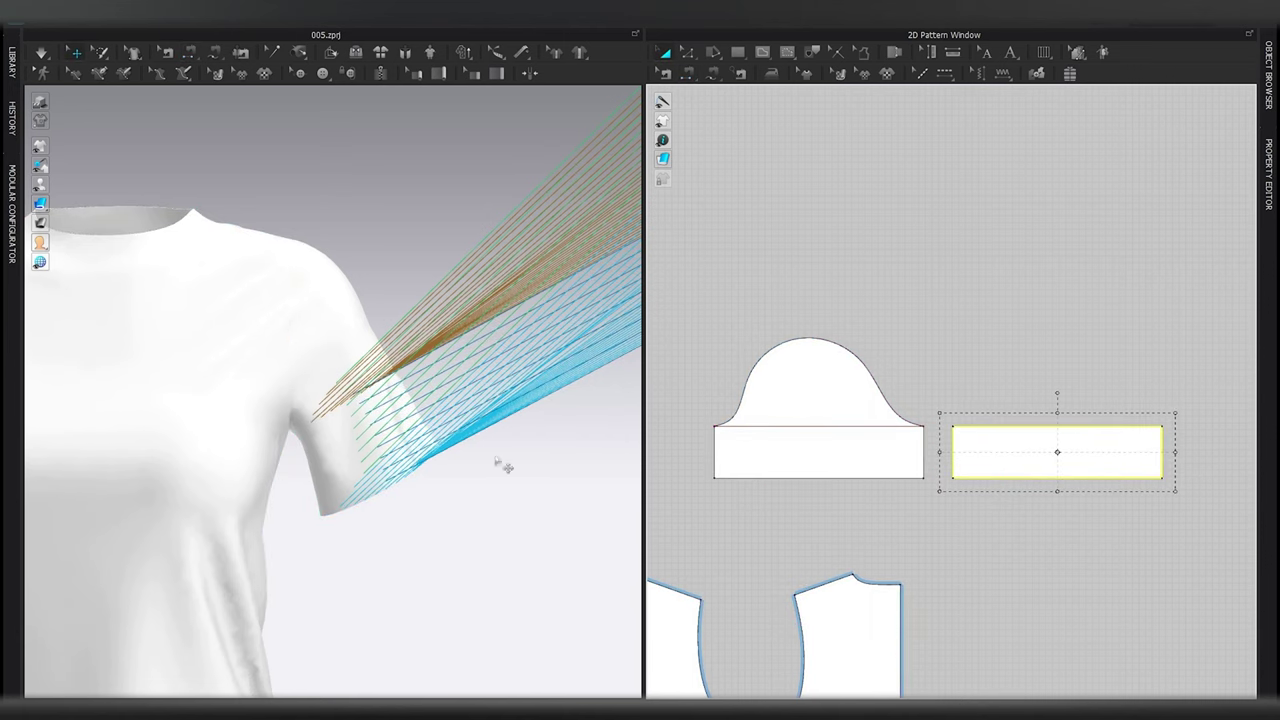
pyautogui.moveTo(506, 418); pyautogui.dragTo(464, 440, button='middle')
pyautogui.press('2')
pyautogui.rightClick(540, 260)
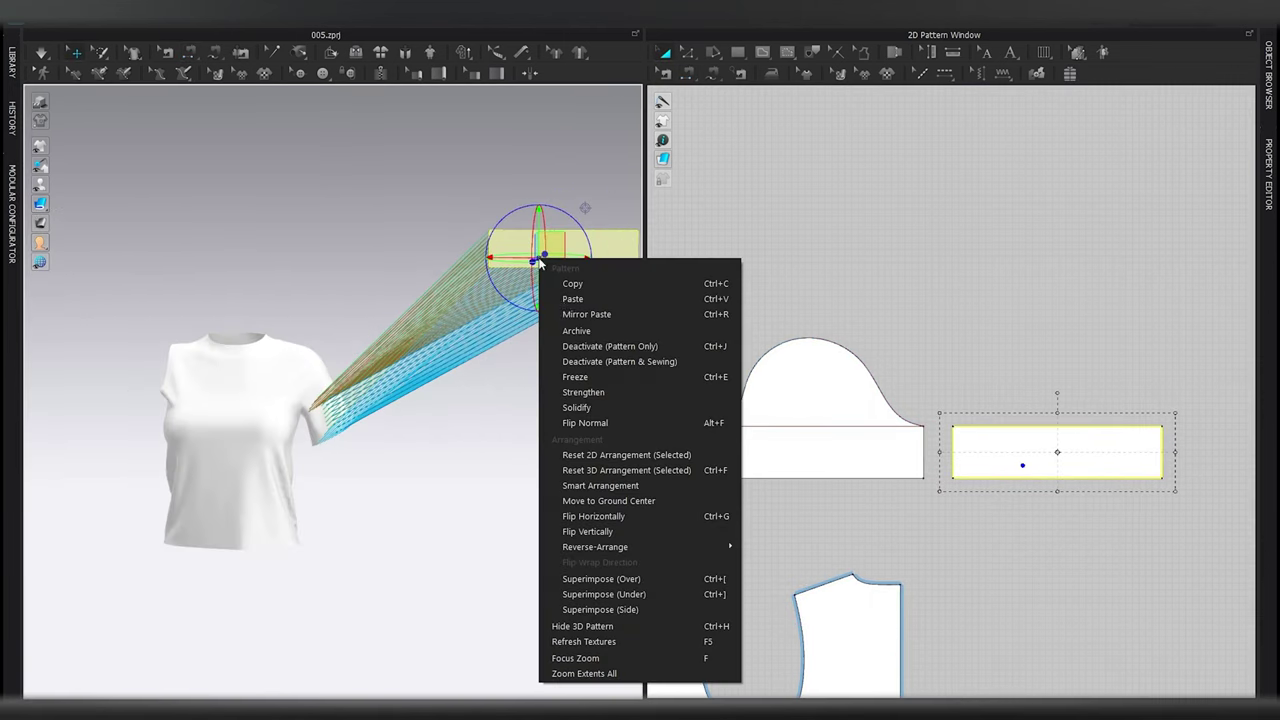
pyautogui.click(600, 578)
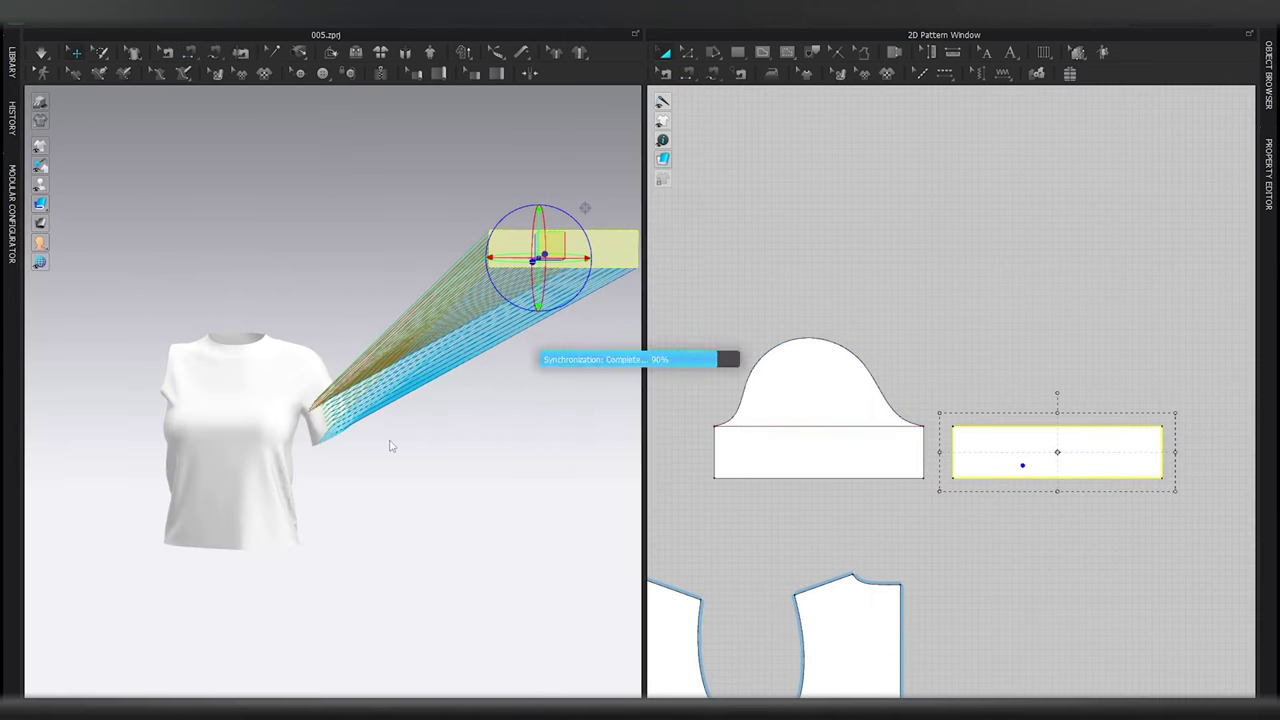
# Remove the seam joining the cuff's upper edge to the sleeve and simulate the garment
pyautogui.scroll(5, 400, 470)
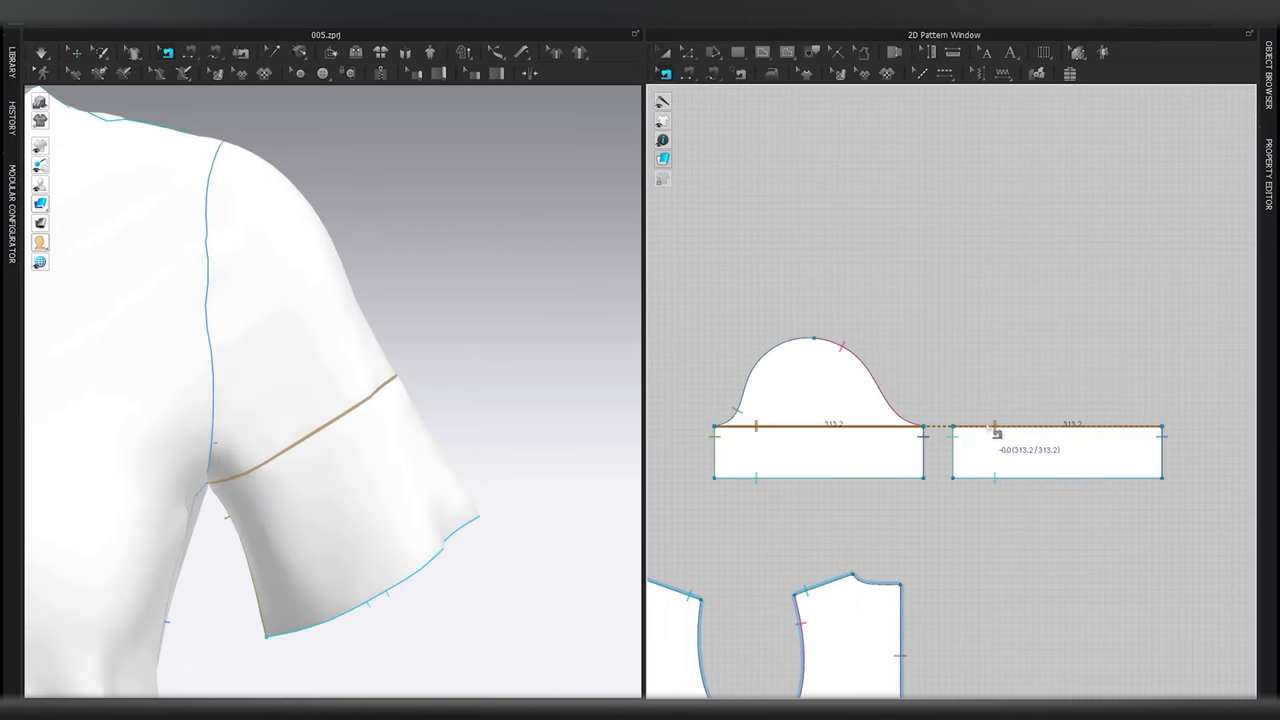
pyautogui.click(995, 431)
pyautogui.press('space')
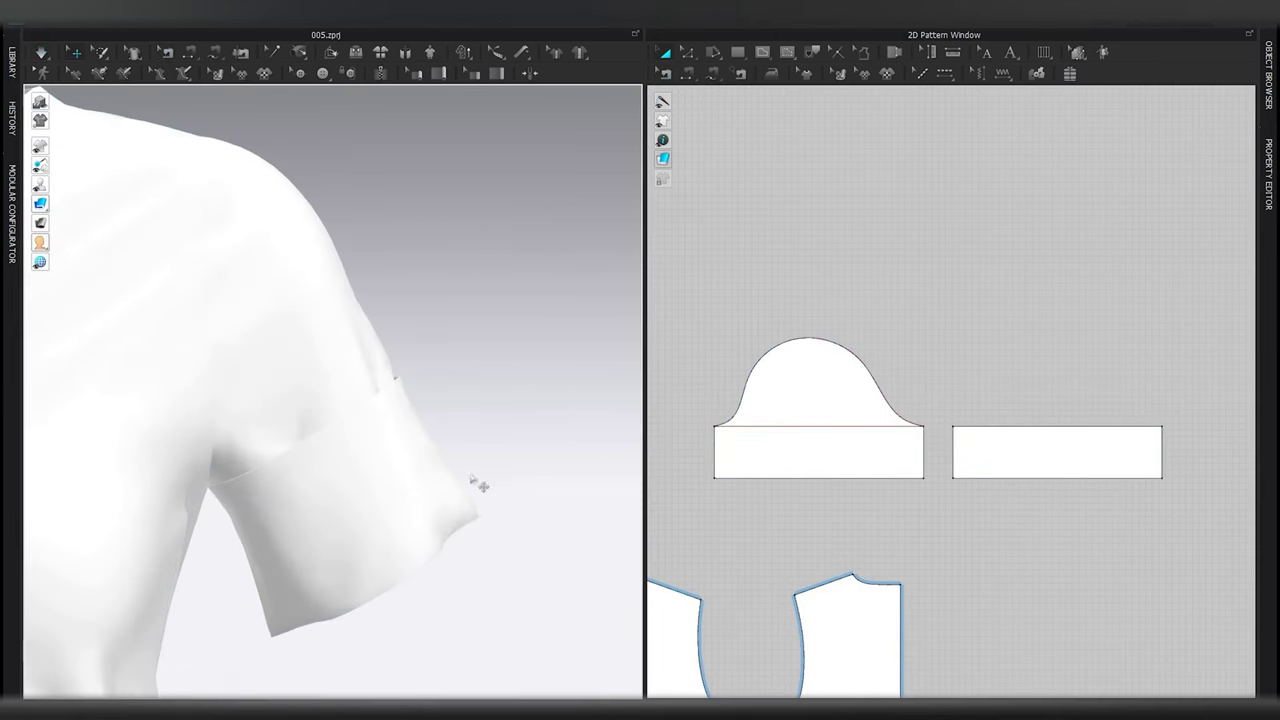
# Draw a vertical internal line through the cuff's middle and offset it 12 mm on both sides, extended to the pattern outline
pyautogui.scroll(-5, 478, 485)
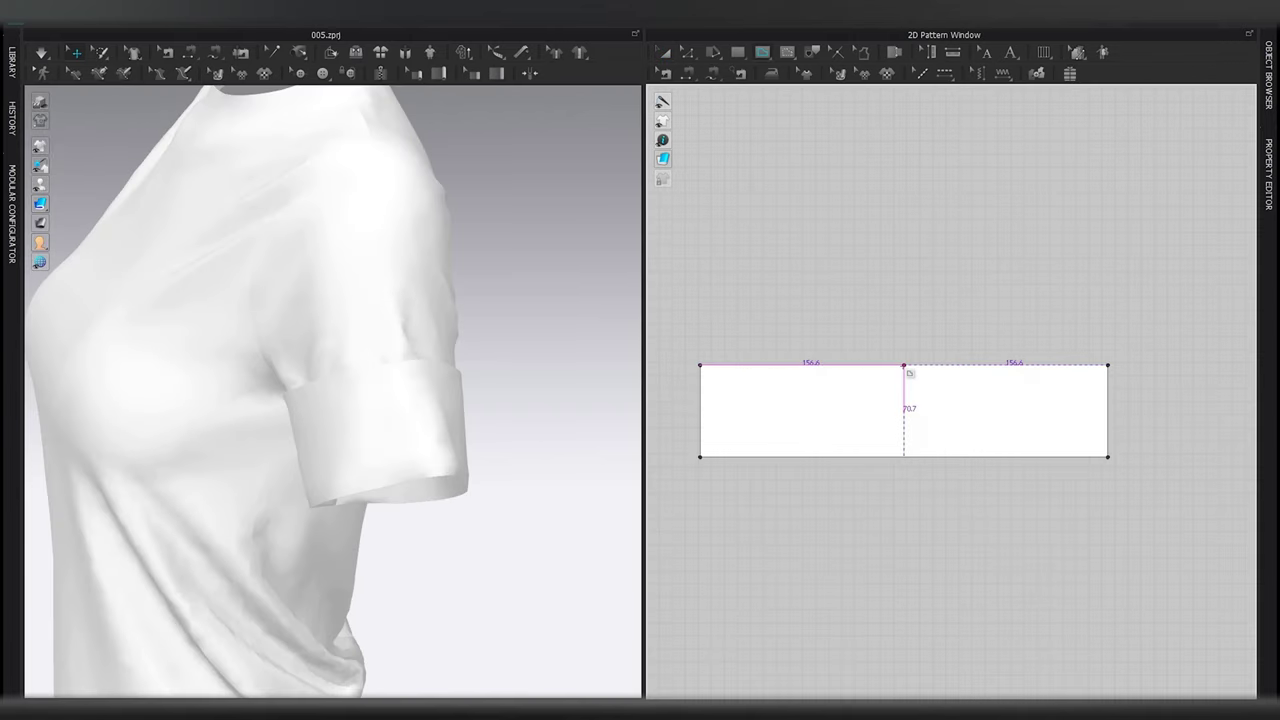
pyautogui.click(904, 457)
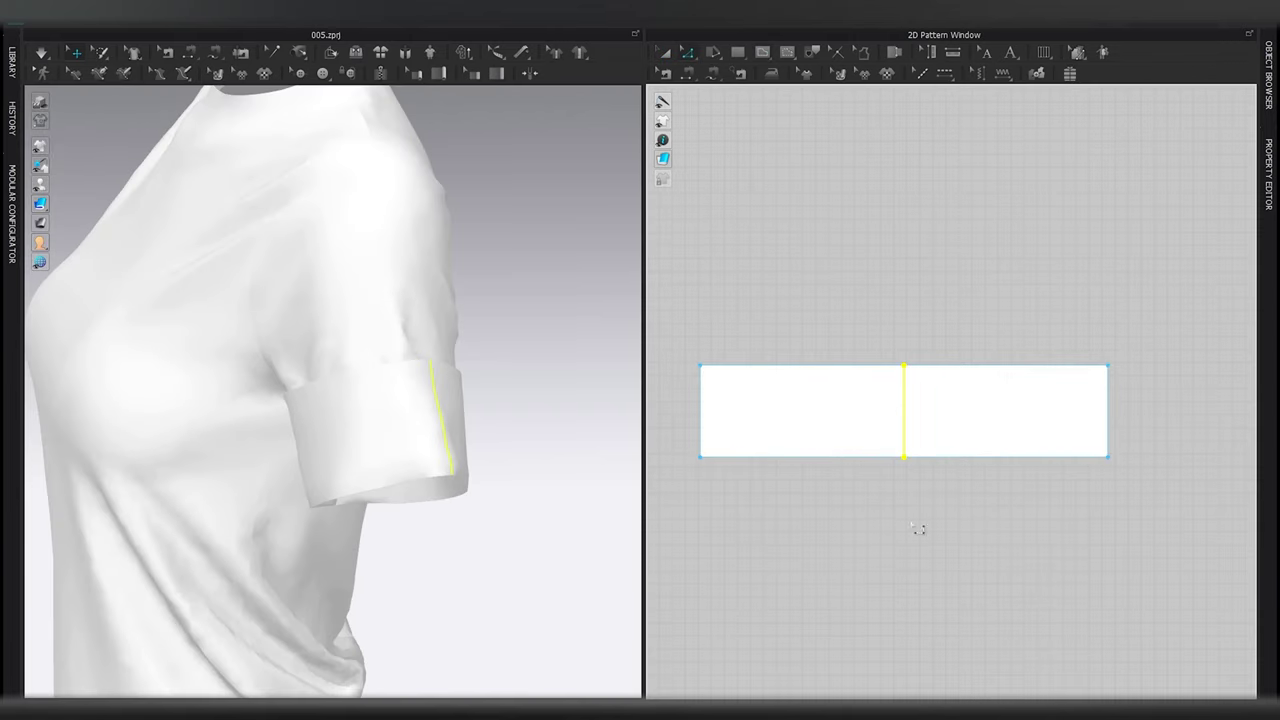
pyautogui.scroll(2, 900, 375)
pyautogui.rightClick(909, 388)
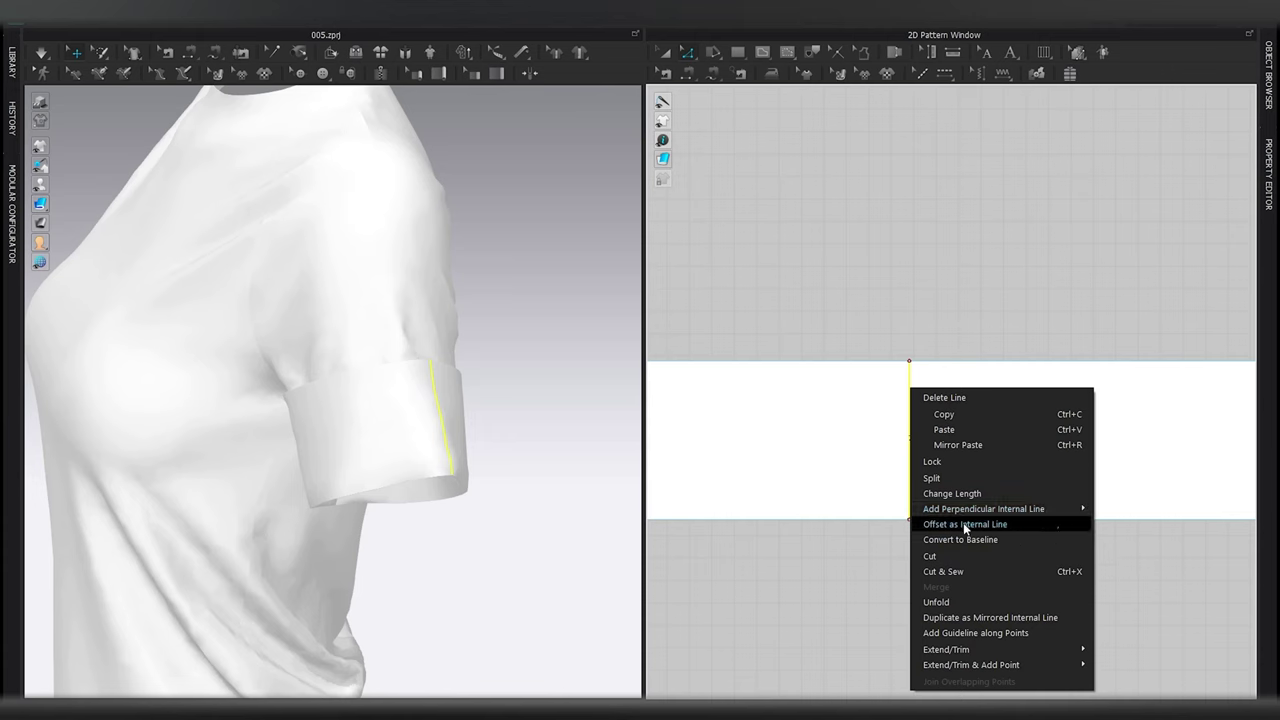
pyautogui.click(963, 524)
pyautogui.write('10')
pyautogui.click(477, 426)
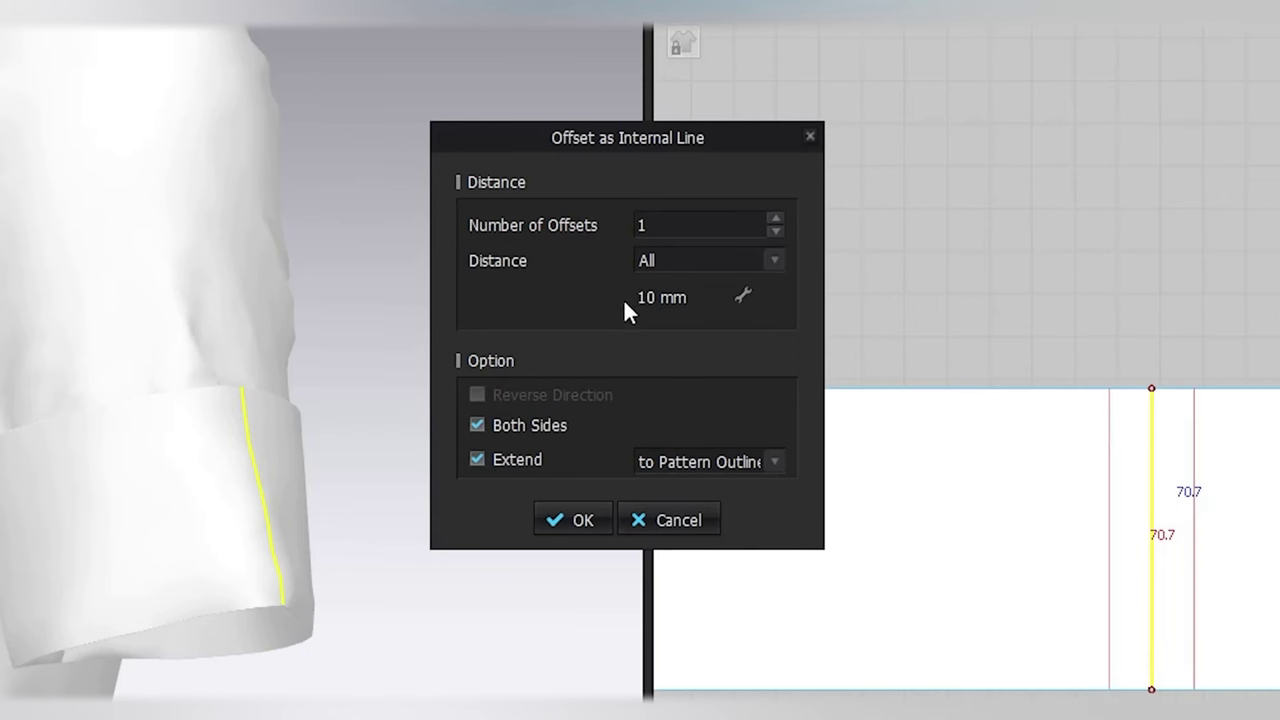
pyautogui.doubleClick(660, 297)
pyautogui.write('12')
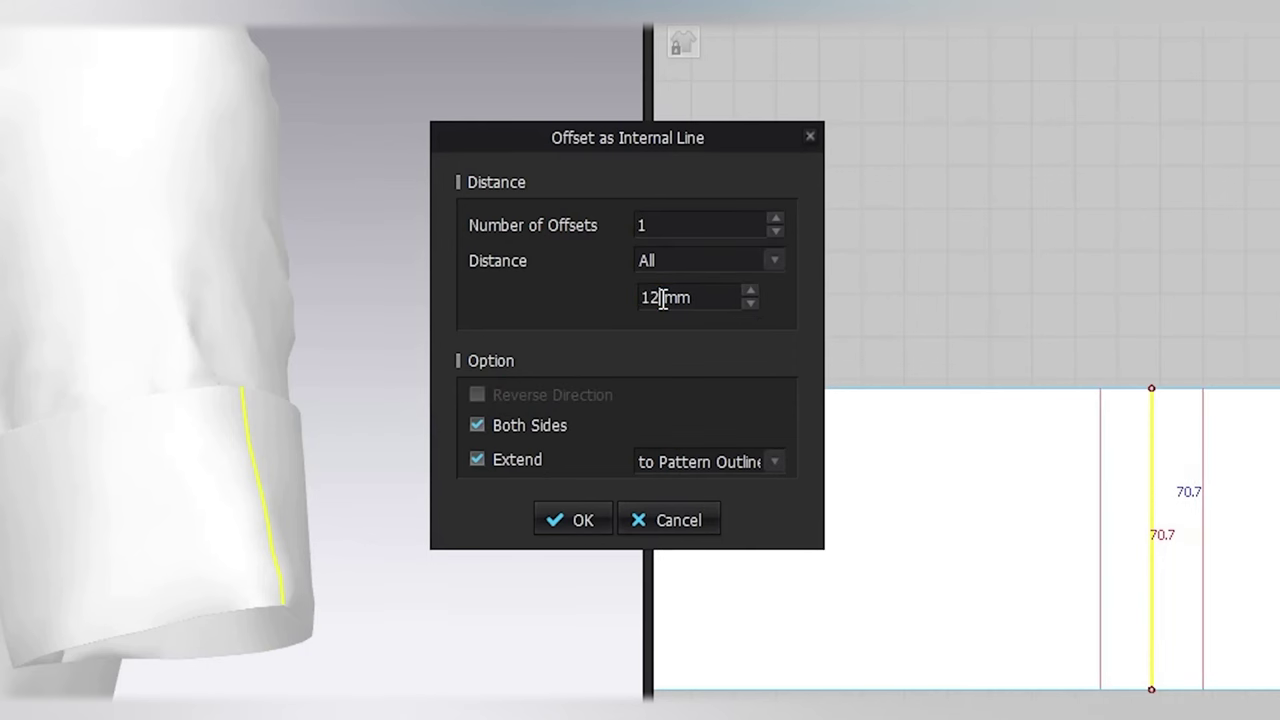
pyautogui.click(587, 522)
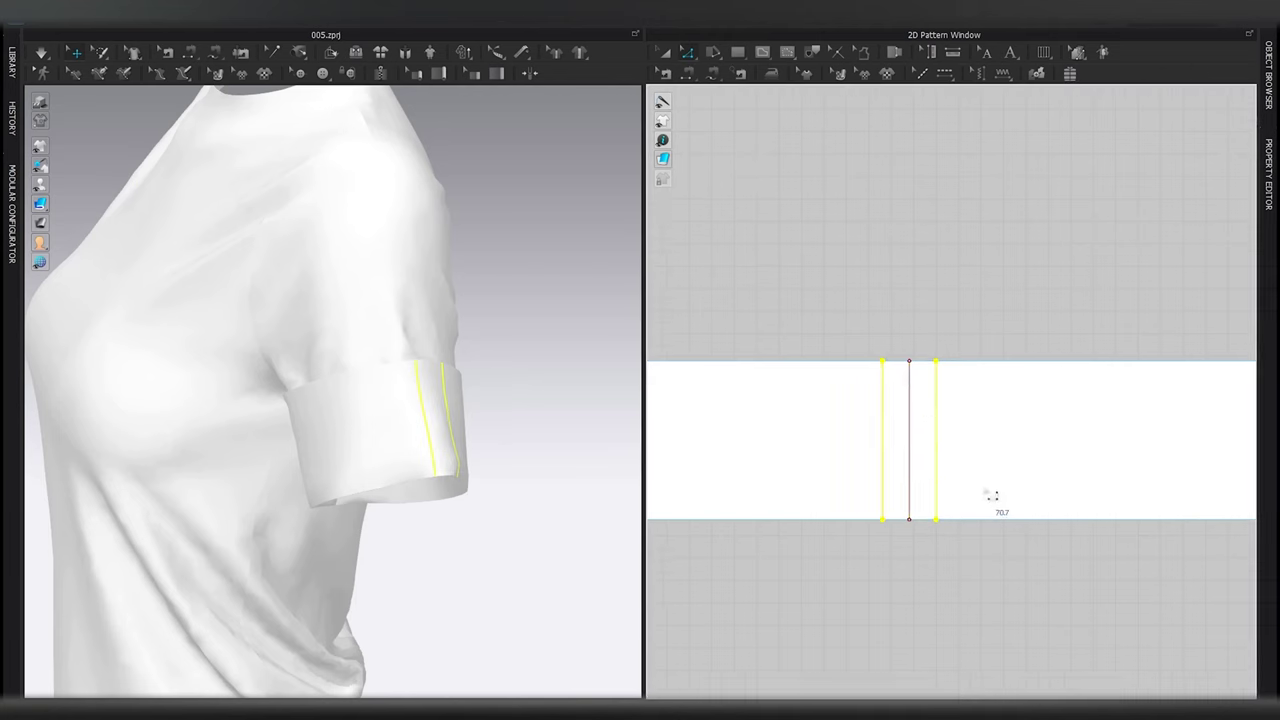
# Extend the end points of the two offset lines to the cuff's pattern outline, adding points there
pyautogui.scroll(3, 917, 438)
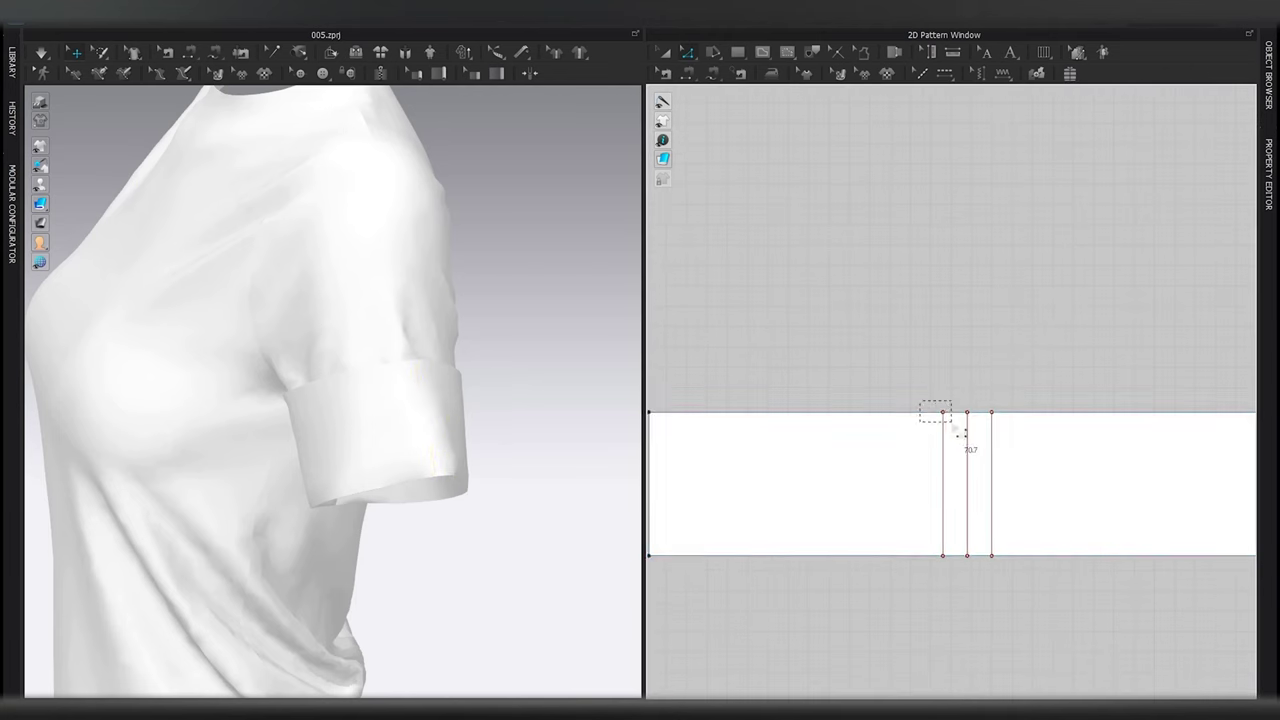
pyautogui.rightClick(942, 558)
pyautogui.moveTo(984, 634)
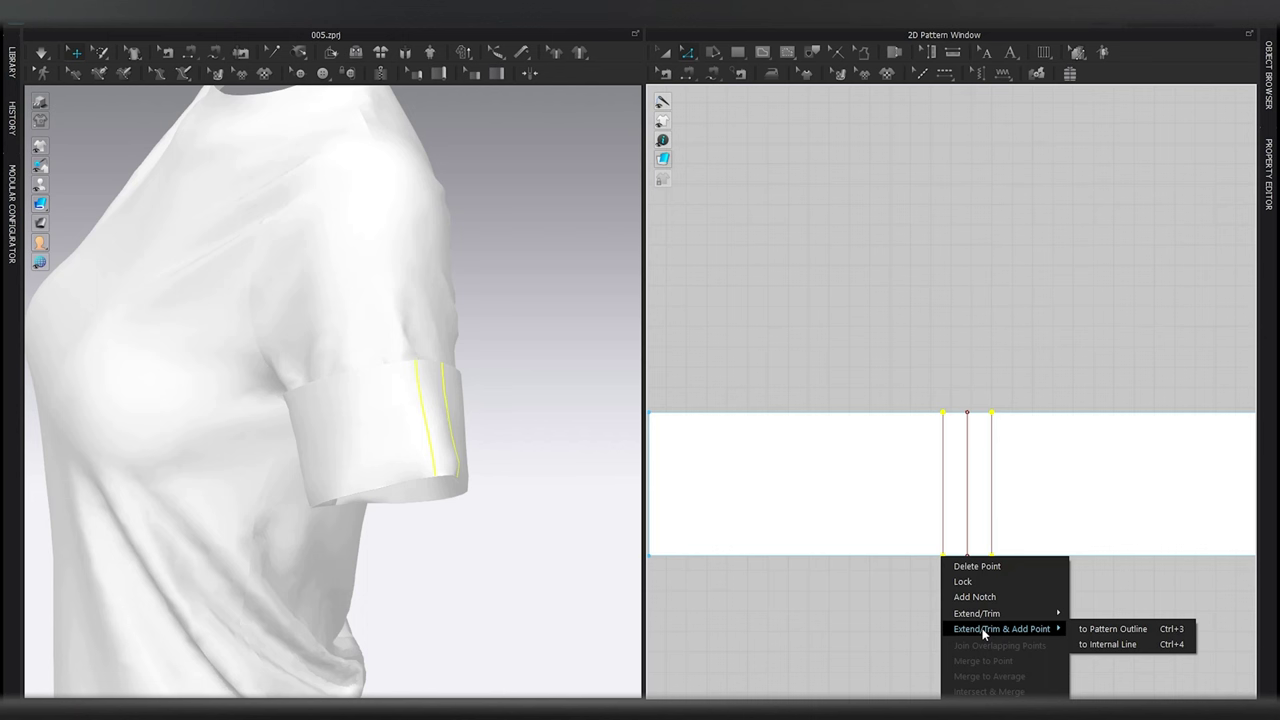
pyautogui.click(1120, 631)
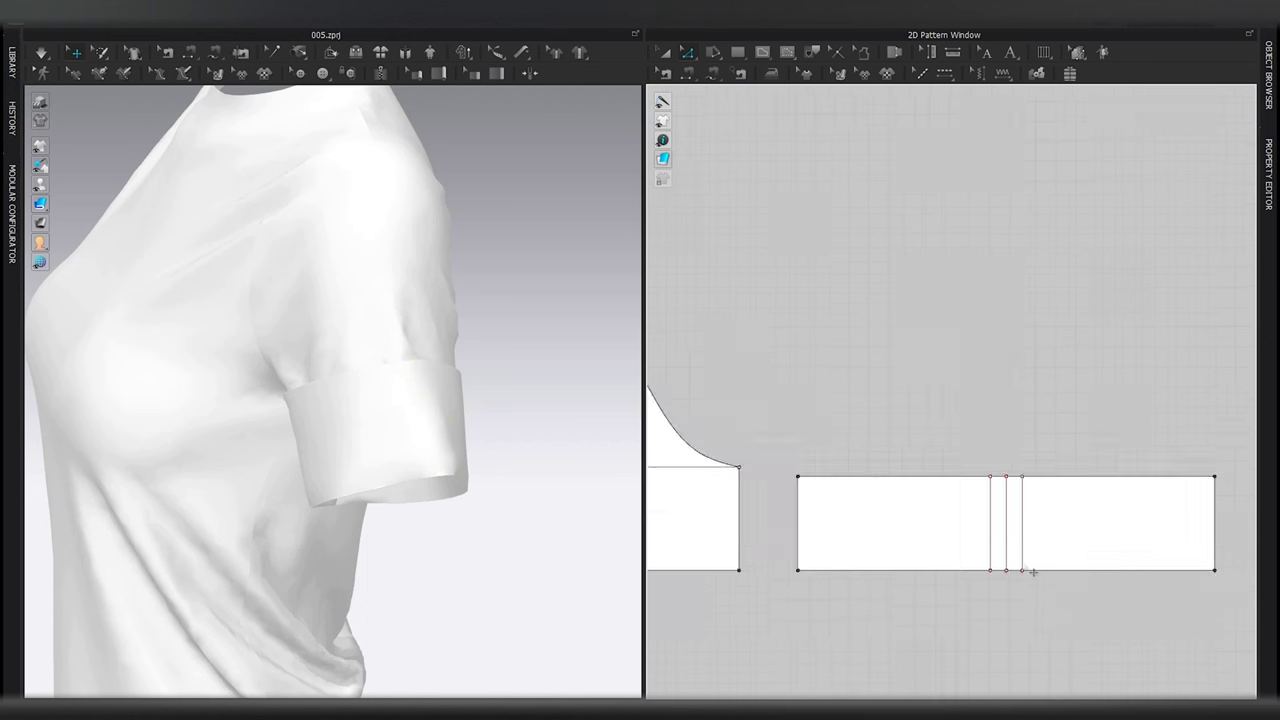
# Turn on elastic for the cuff's three internal lines with a ratio of 50 and simulate the garment
pyautogui.click(992, 453)
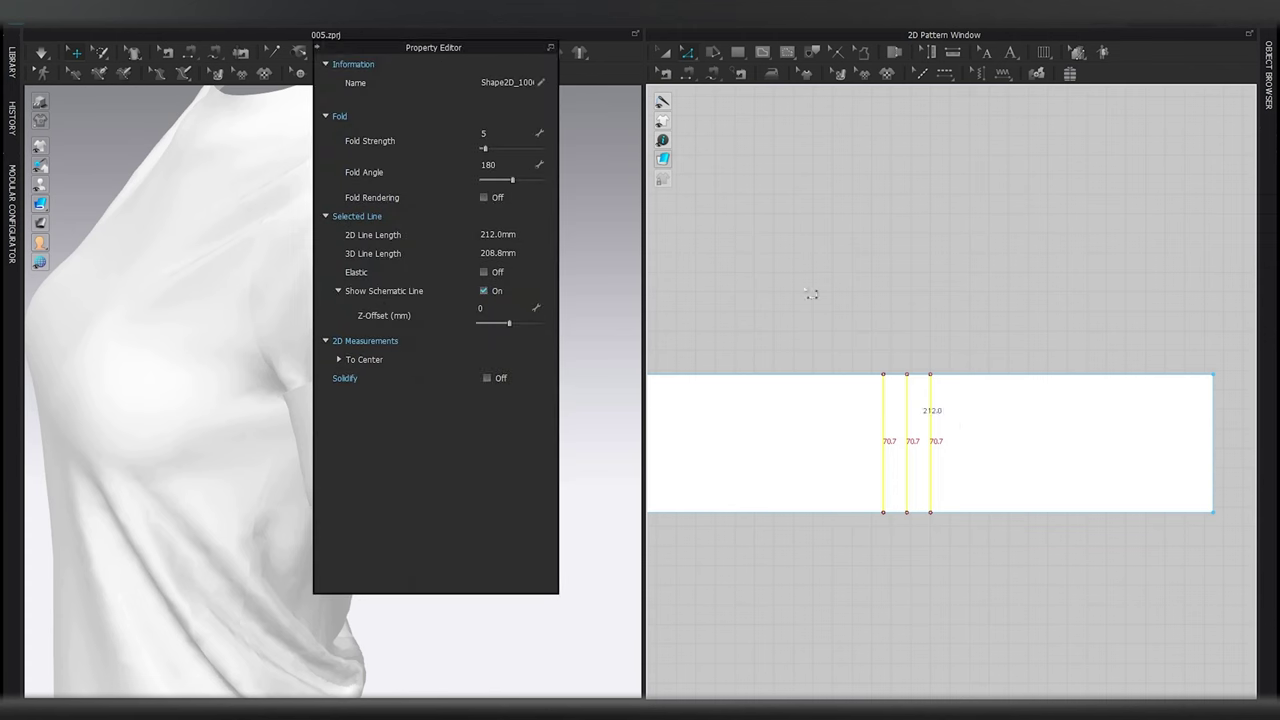
pyautogui.moveTo(453, 58); pyautogui.dragTo(1102, 78)
pyautogui.click(737, 318)
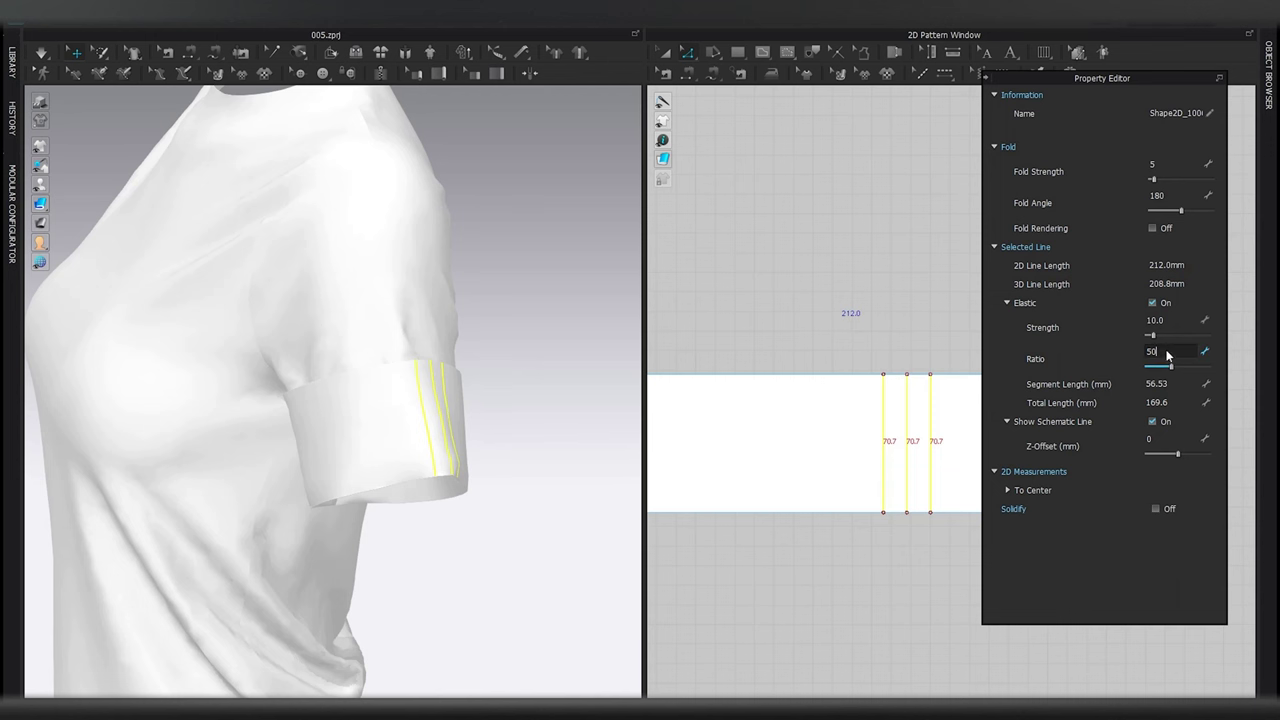
pyautogui.moveTo(545, 388); pyautogui.dragTo(502, 411, button='middle')
pyautogui.press('space')
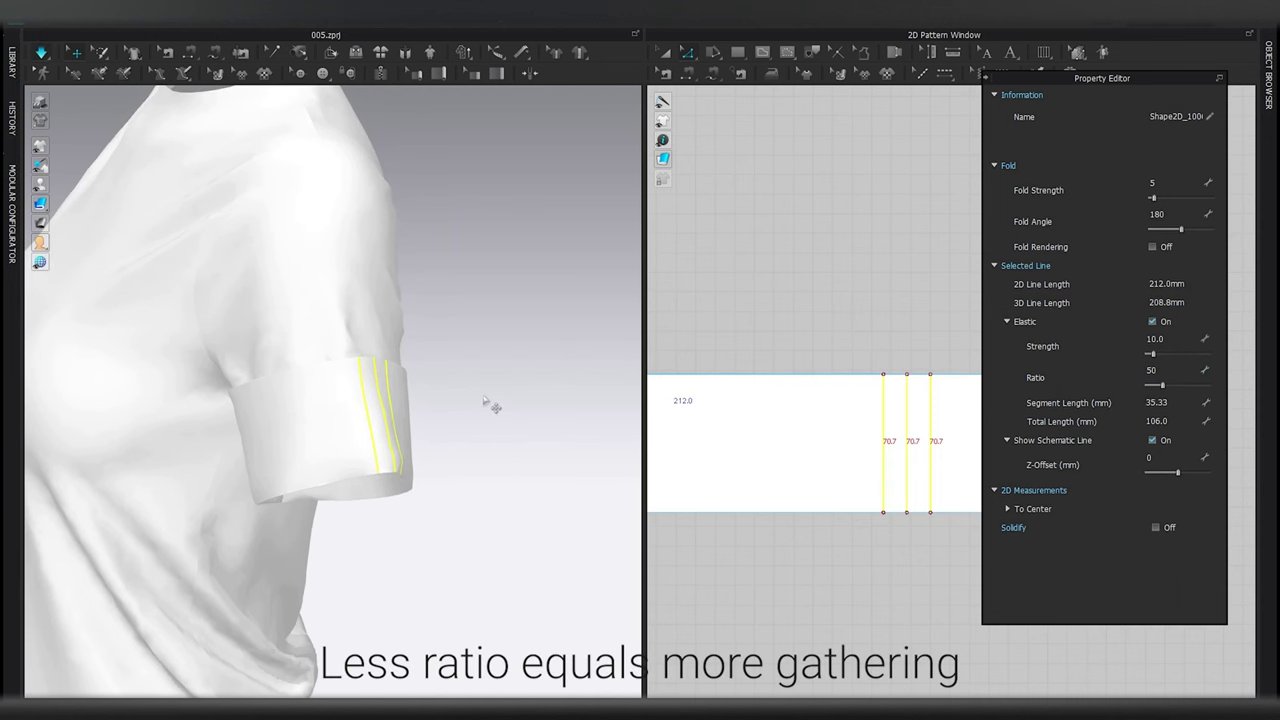
# Set the elastic ratio of the three internal lines to 30
pyautogui.doubleClick(1150, 351)
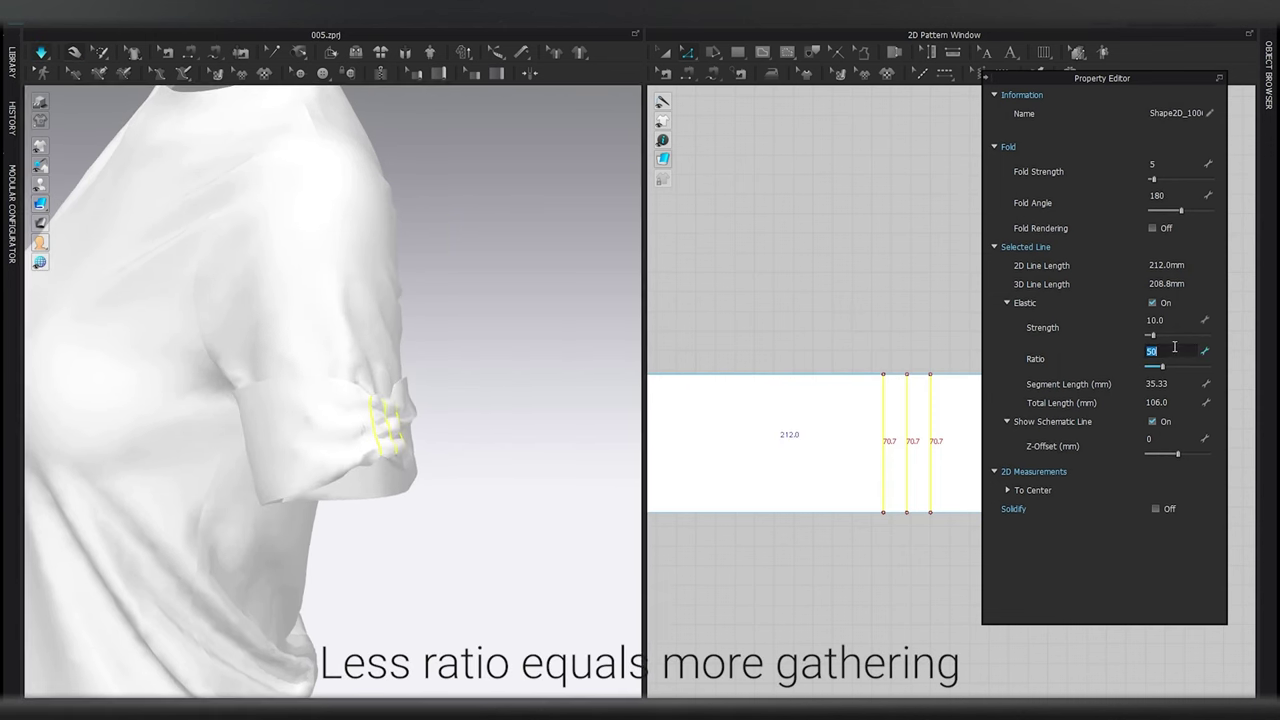
pyautogui.write('30')
pyautogui.press('Return')
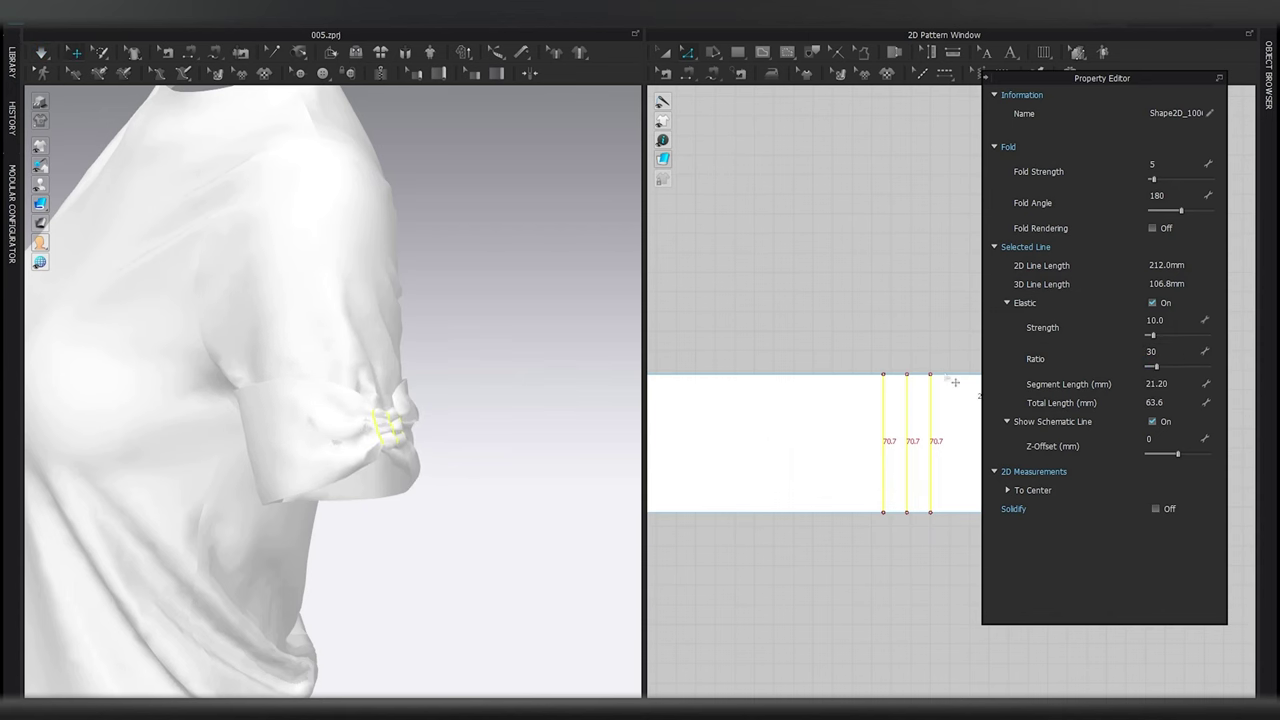
# Add a point on each of the three internal lines about 6.5 mm above the cuff's lower edge
pyautogui.scroll(5, 900, 474)
pyautogui.moveTo(904, 508); pyautogui.dragTo(935, 411, button='middle')
pyautogui.moveTo(470, 456); pyautogui.dragTo(268, 463, button='right')
pyautogui.moveTo(268, 463); pyautogui.dragTo(421, 446, button='middle')
pyautogui.scroll(4, 421, 446)
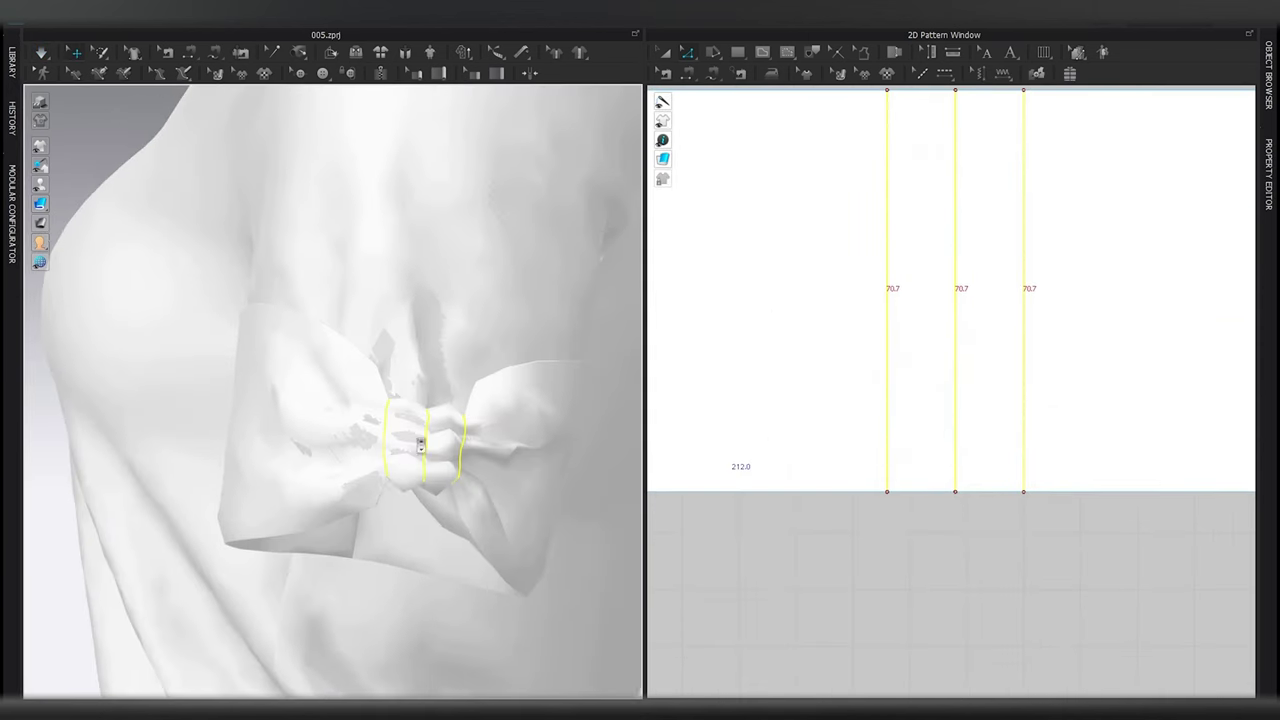
pyautogui.click(421, 446)
pyautogui.moveTo(421, 446); pyautogui.dragTo(484, 503, button='right')
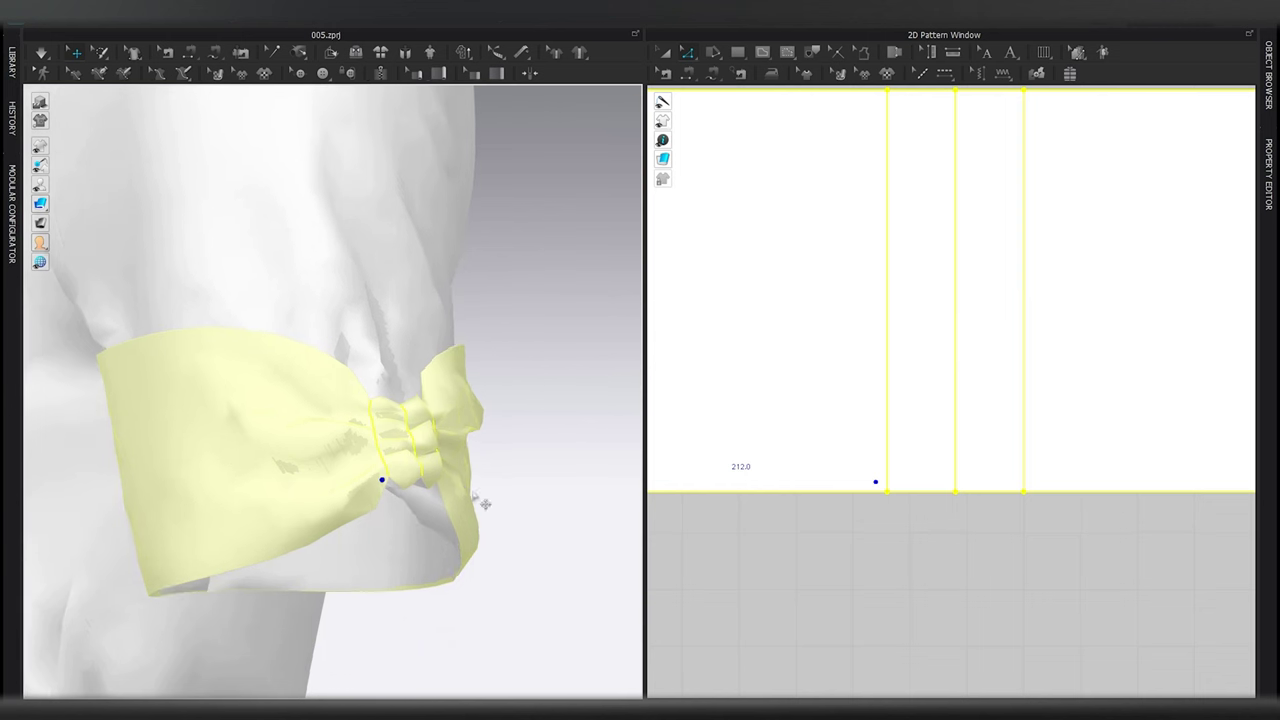
pyautogui.scroll(2, 897, 520)
pyautogui.click(904, 516)
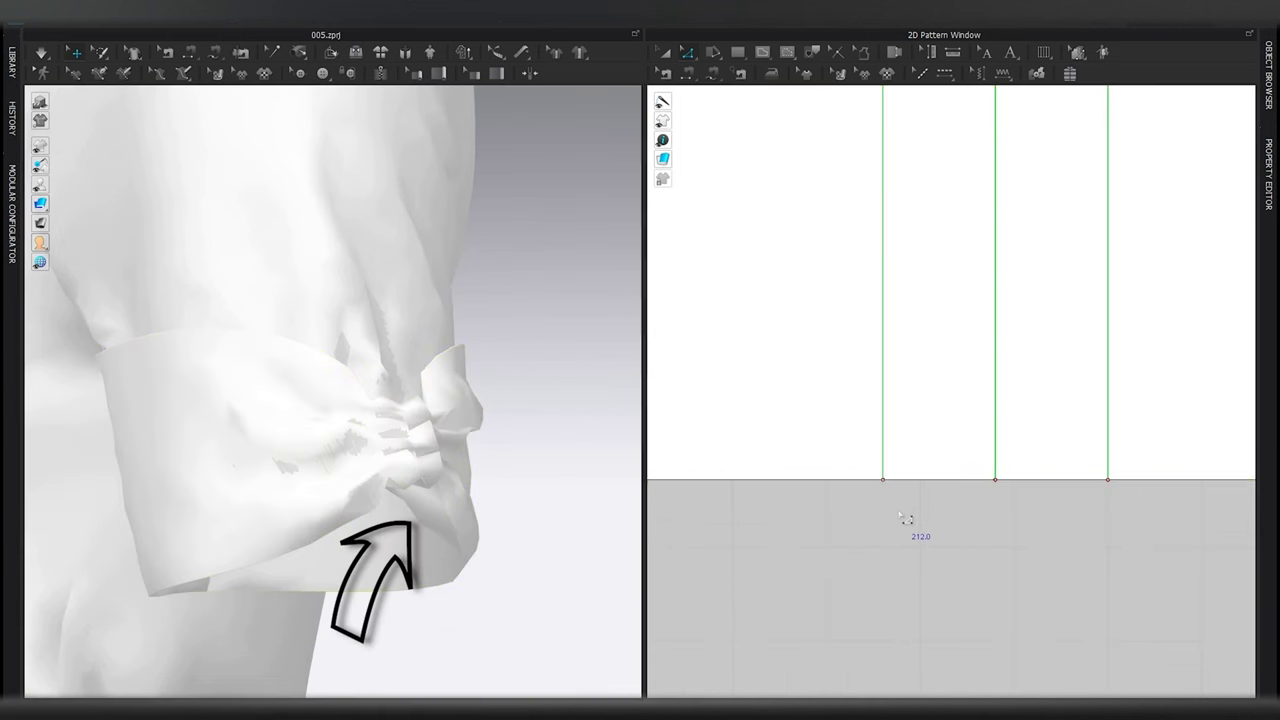
pyautogui.scroll(-2, 906, 510)
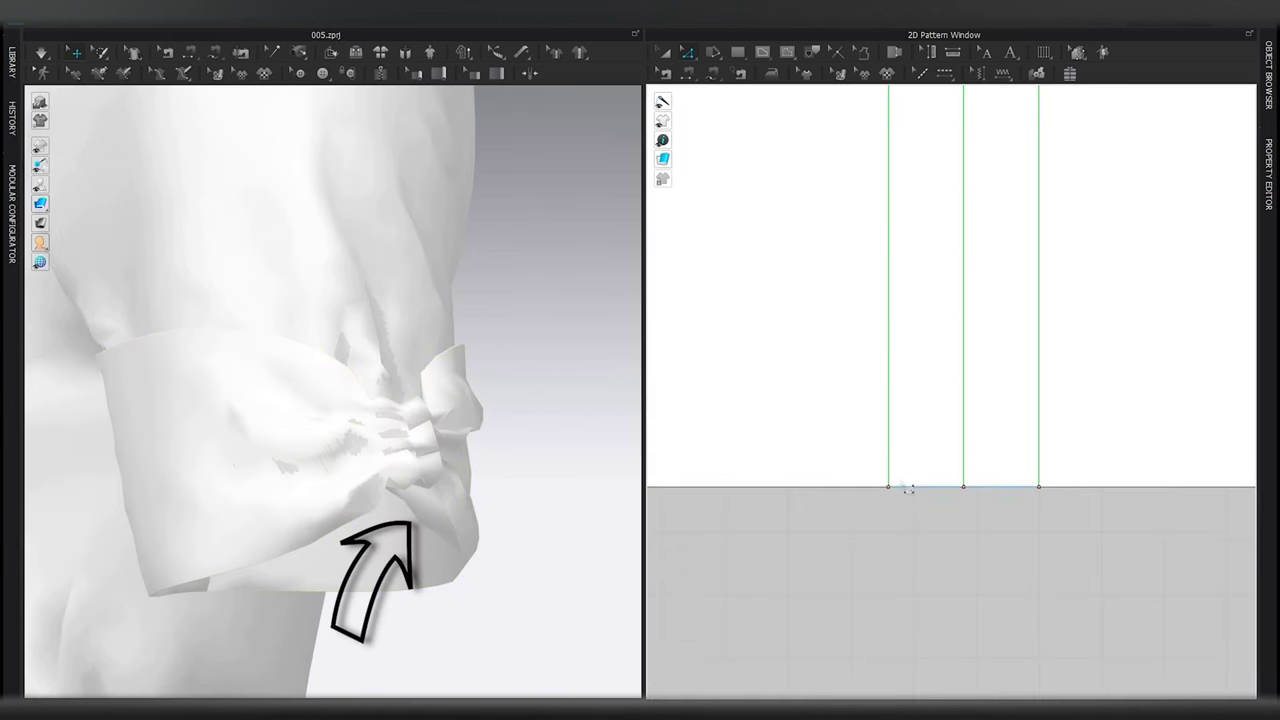
pyautogui.press('x')
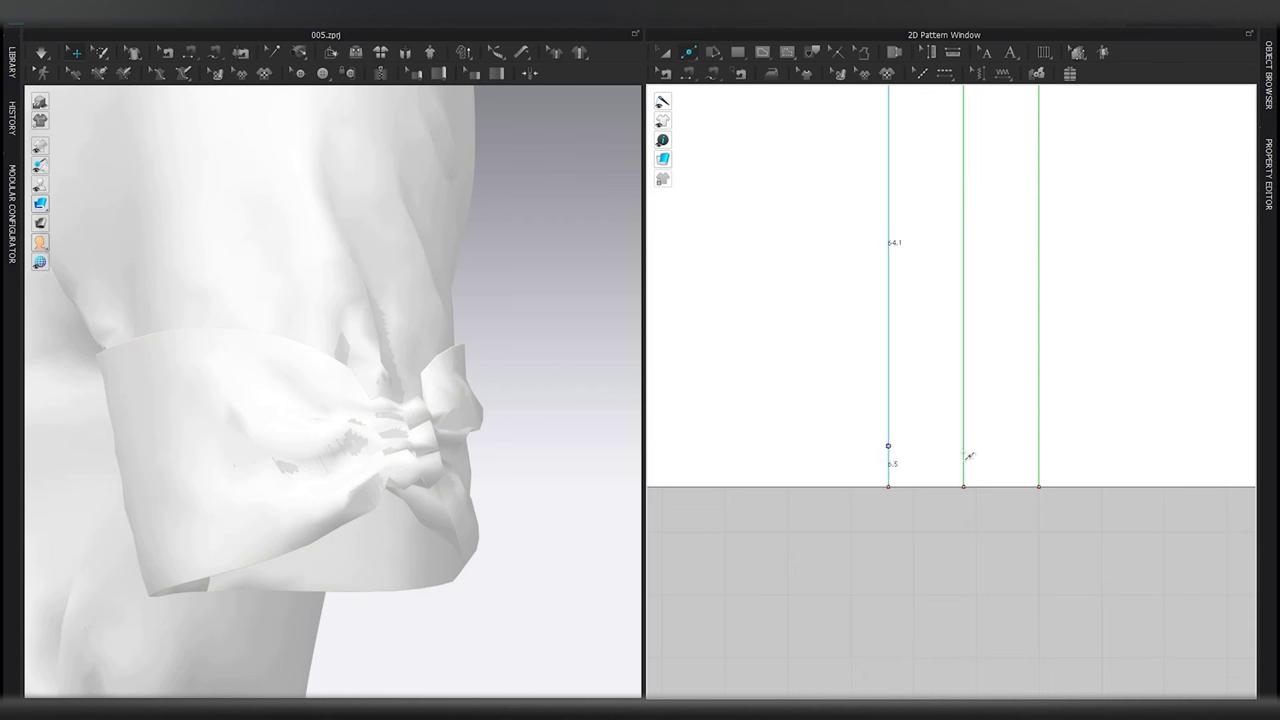
pyautogui.click(1040, 452)
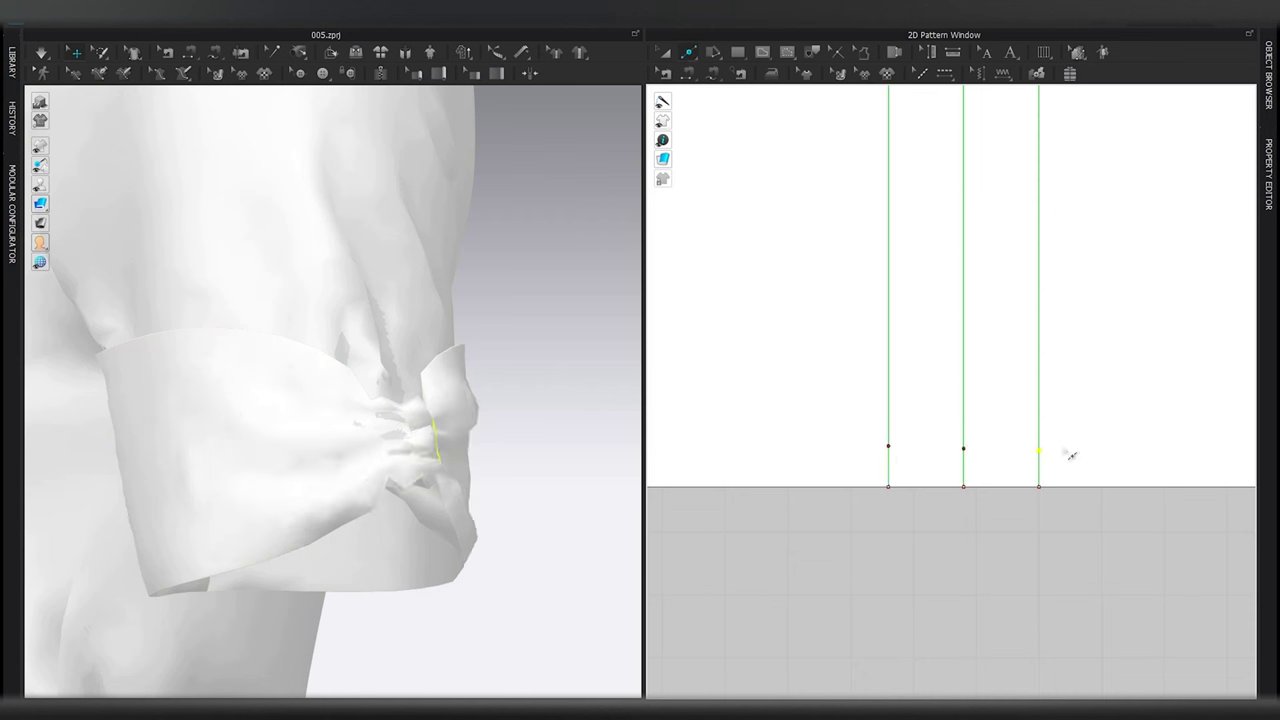
# Align the three new points to the first line's point along the X axis
pyautogui.press('z')
pyautogui.moveTo(829, 289); pyautogui.dragTo(994, 370)
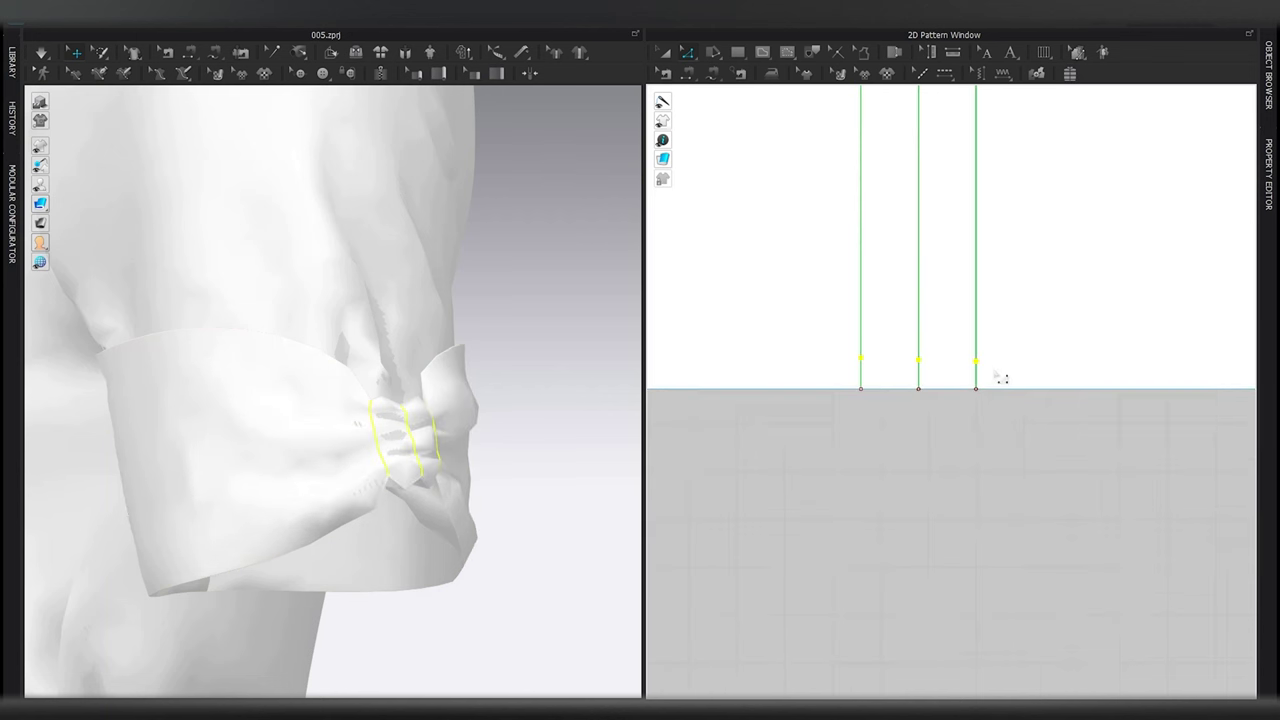
pyautogui.rightClick(862, 360)
pyautogui.moveTo(923, 508)
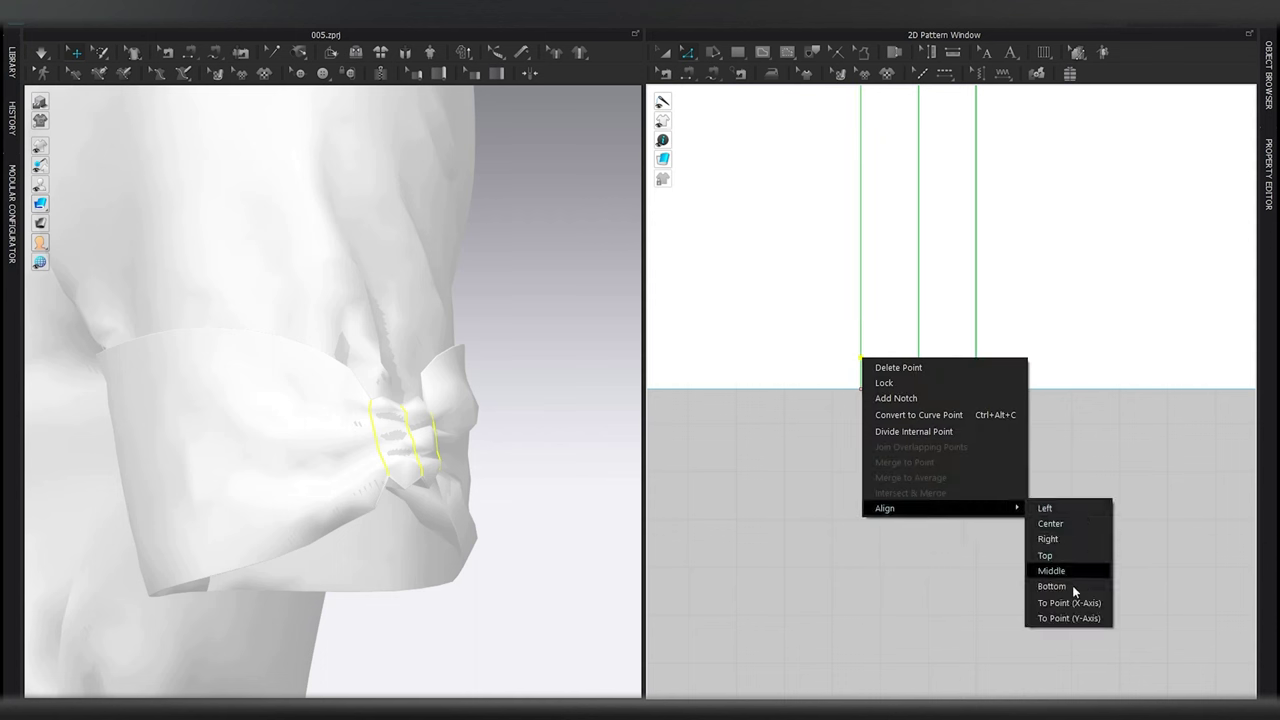
pyautogui.click(1068, 603)
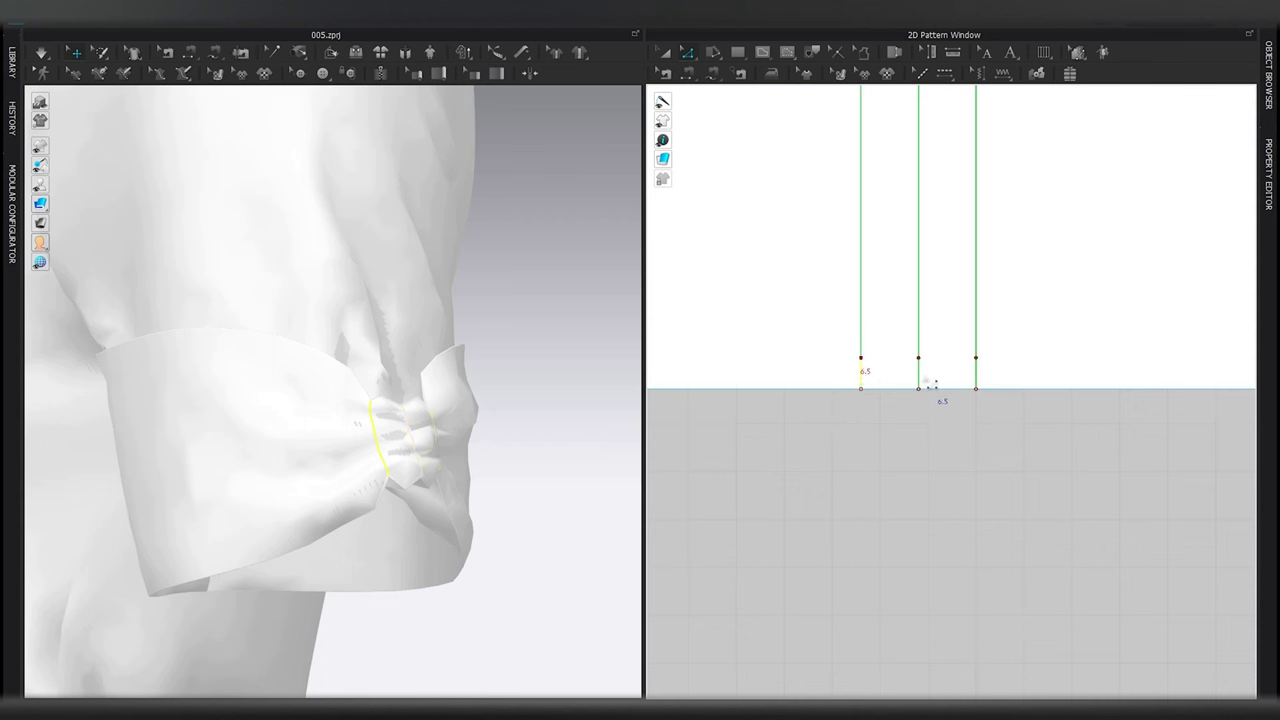
# Turn off elastic on the three short segments below the new points, then simulate and pull the gathered cuff area down slightly
pyautogui.press('F3')
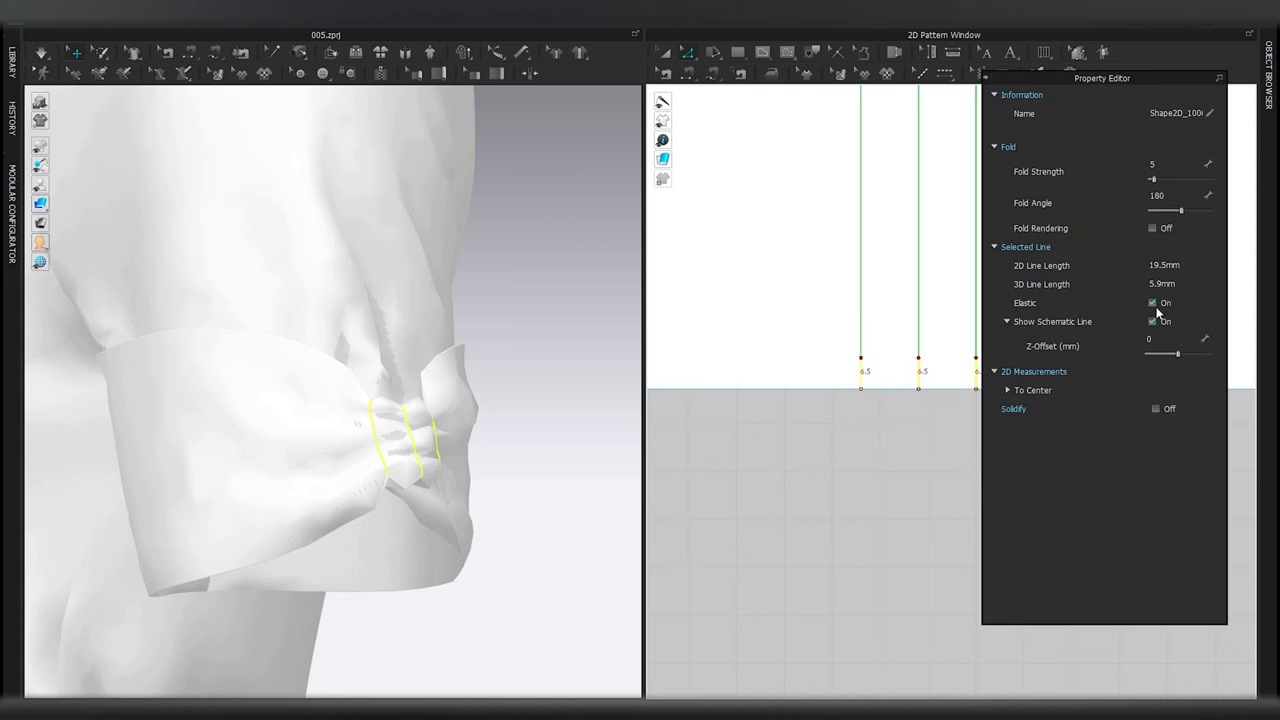
pyautogui.click(1154, 305)
pyautogui.click(861, 478)
pyautogui.press('space')
pyautogui.moveTo(815, 332); pyautogui.dragTo(1022, 386)
pyautogui.click(459, 514)
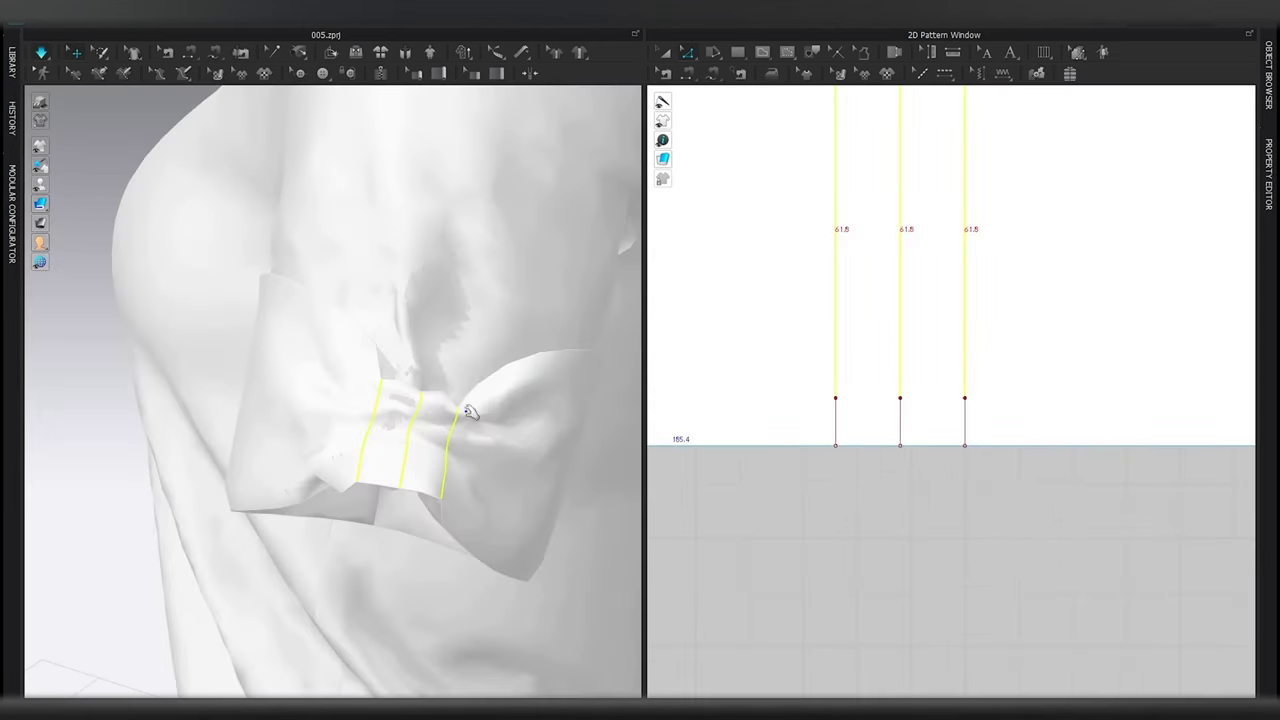
pyautogui.moveTo(439, 446); pyautogui.dragTo(439, 470)
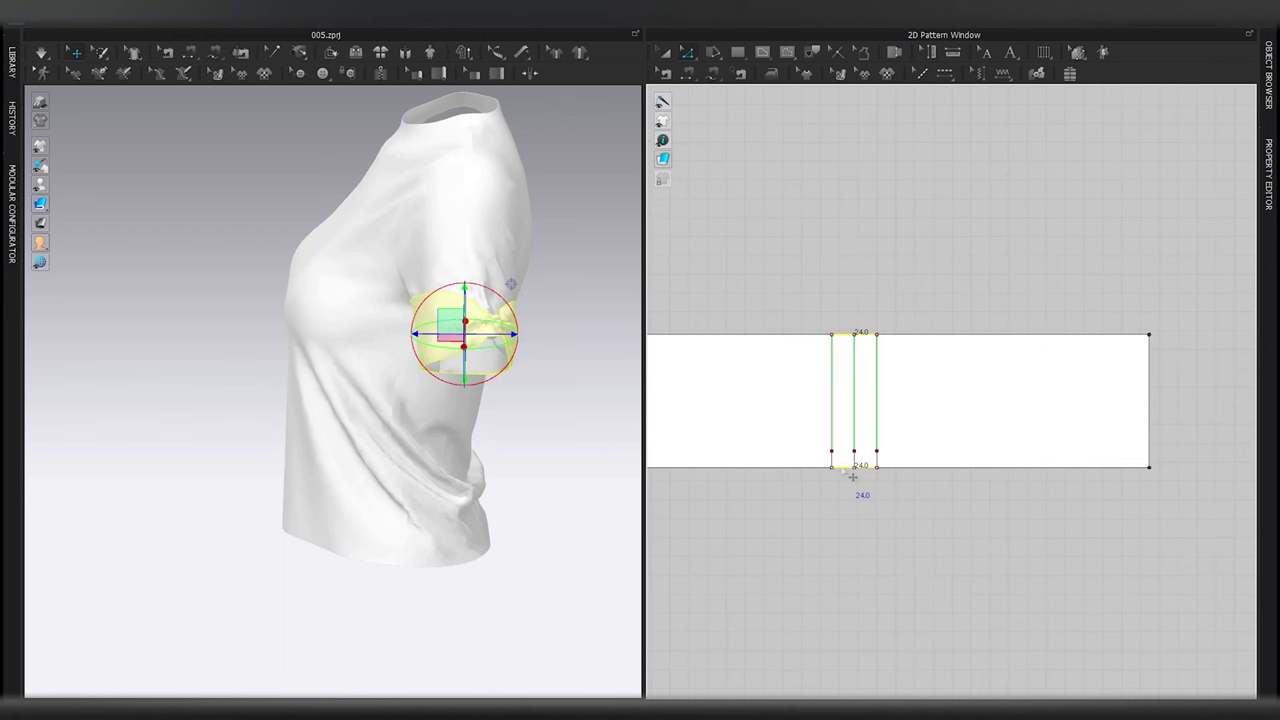
# Clone the 24 mm wide section between the cuff's outer internal lines as a separate pattern piece below the cuff
pyautogui.keyDown('shift'); pyautogui.click(878, 459); pyautogui.keyUp('shift')
pyautogui.rightClick(861, 335)
pyautogui.click(886, 345)
pyautogui.scroll(-3, 951, 402)
pyautogui.click(952, 527)
# Delete the leftover points and the middle internal line from the cloned band piece
pyautogui.scroll(5, 948, 556)
pyautogui.moveTo(945, 594); pyautogui.dragTo(954, 512, button='middle')
pyautogui.moveTo(832, 452); pyautogui.dragTo(1050, 505)
pyautogui.press('Delete')
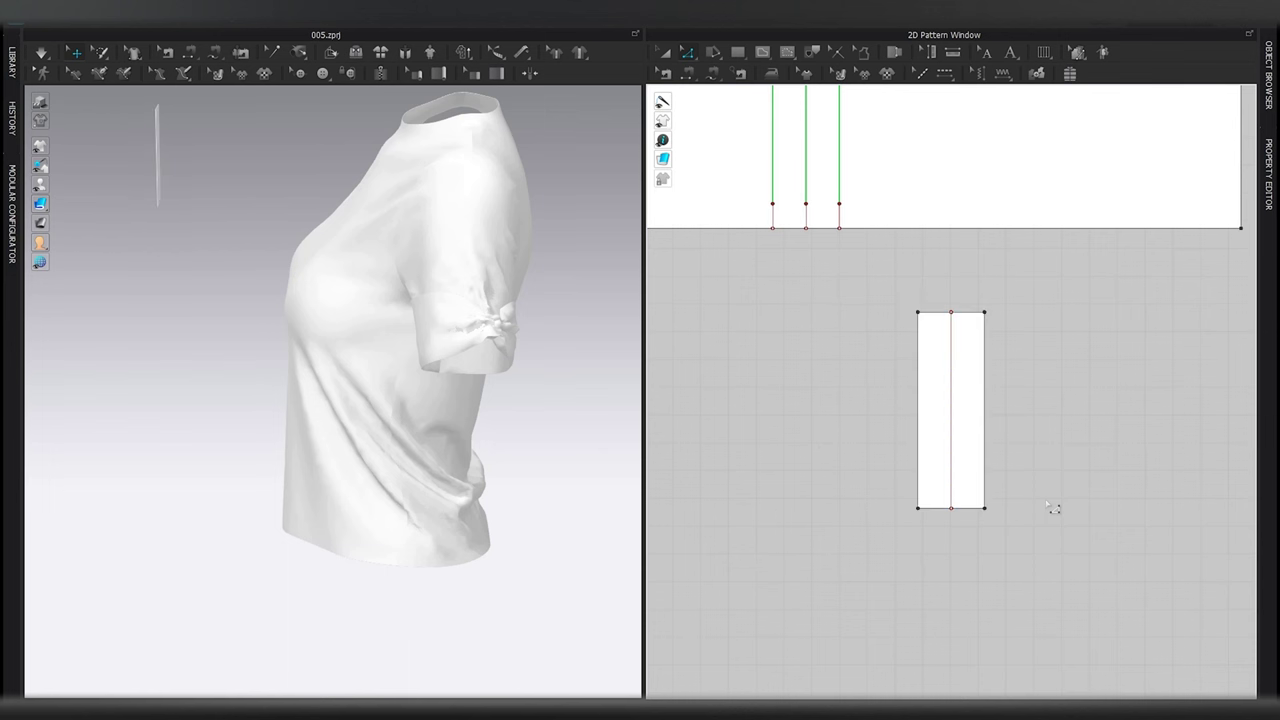
pyautogui.moveTo(954, 556); pyautogui.dragTo(956, 558)
pyautogui.press('Delete')
# Sew the band's upper and lower edges to the matching 24 mm segments on the cuff's upper and lower edges
pyautogui.scroll(-5, 956, 558)
pyautogui.moveTo(956, 558); pyautogui.dragTo(938, 597, button='middle')
pyautogui.scroll(3, 921, 494)
pyautogui.press('n')
pyautogui.click(939, 493)
pyautogui.click(830, 289)
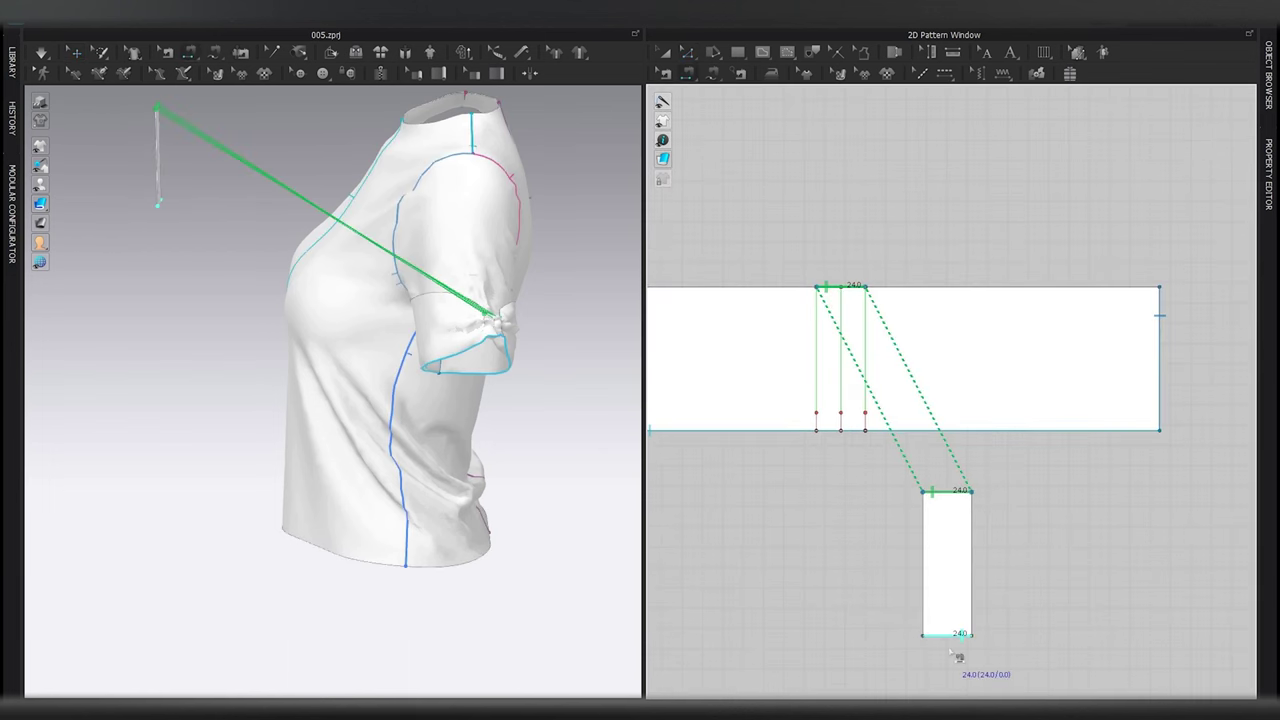
pyautogui.click(937, 637)
pyautogui.click(834, 433)
# Superimpose the band piece over the cuff in 3D
pyautogui.rightClick(155, 197)
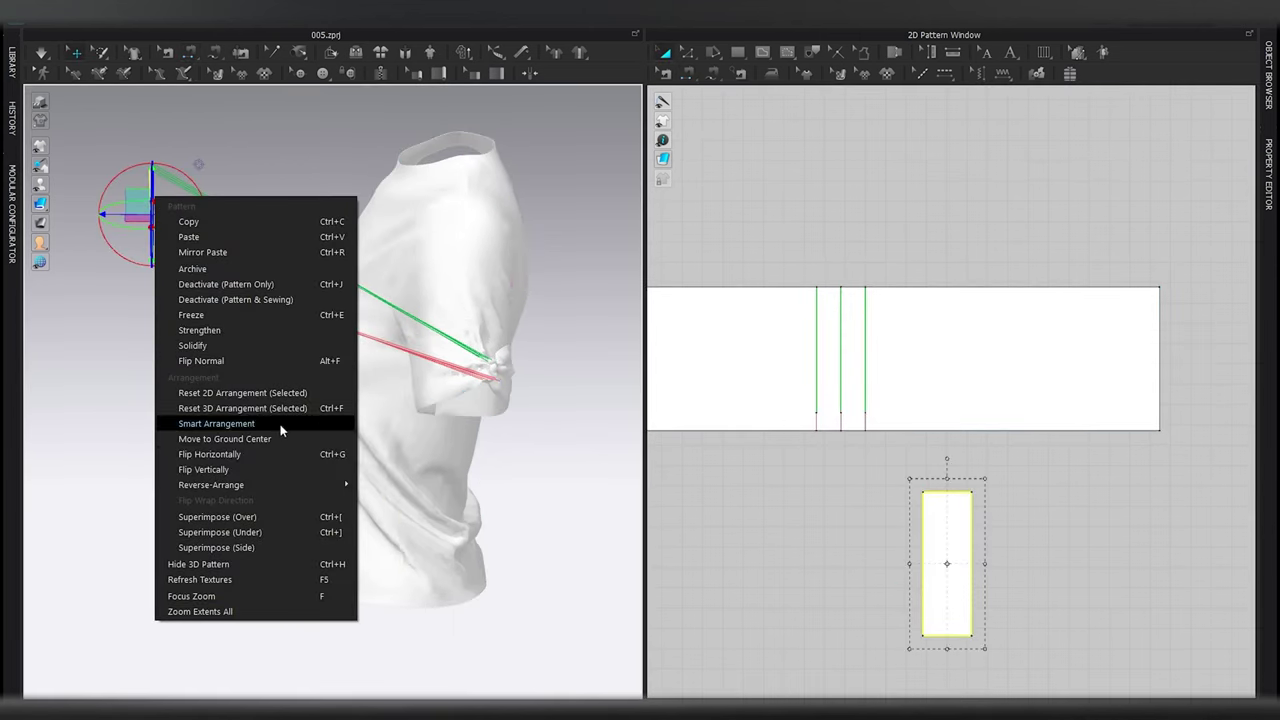
pyautogui.click(265, 516)
pyautogui.scroll(3, 545, 430)
pyautogui.scroll(3, 545, 430)
pyautogui.moveTo(545, 430); pyautogui.dragTo(423, 437, button='middle')
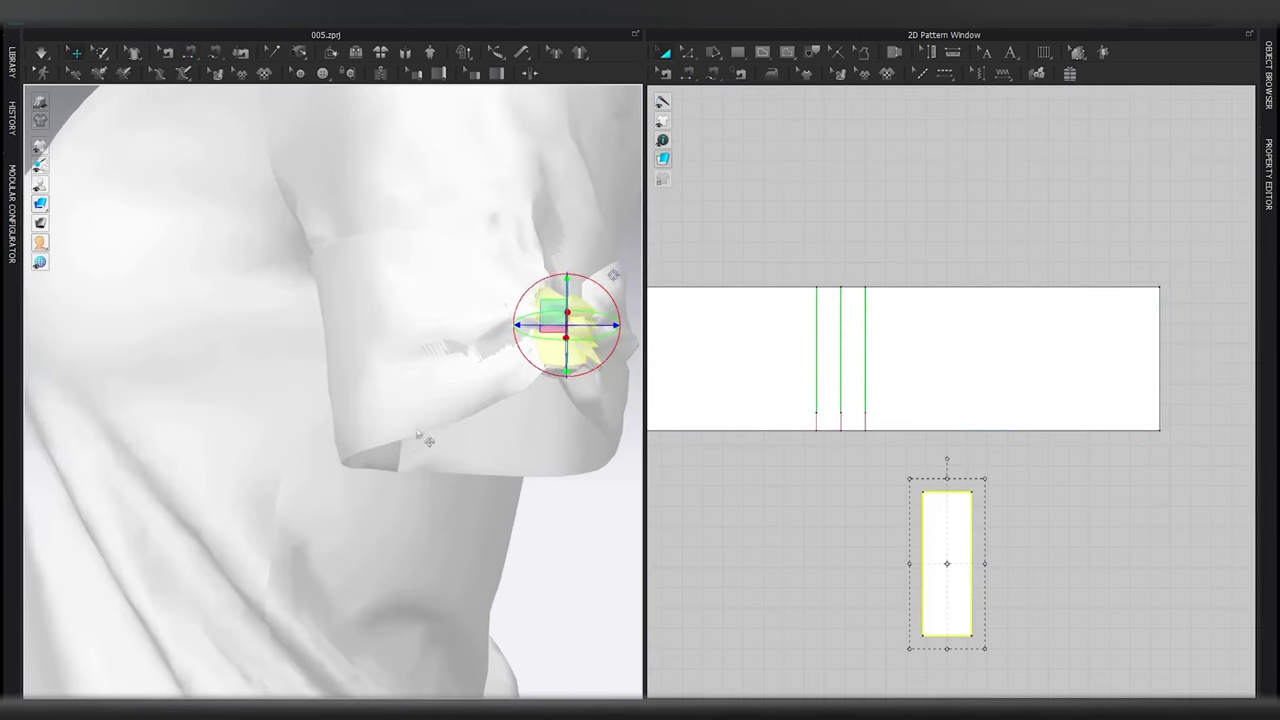
# Simulate the garment and shorten the band piece by moving its upper edge down
pyautogui.moveTo(423, 437); pyautogui.dragTo(484, 343, button='right')
pyautogui.press('space')
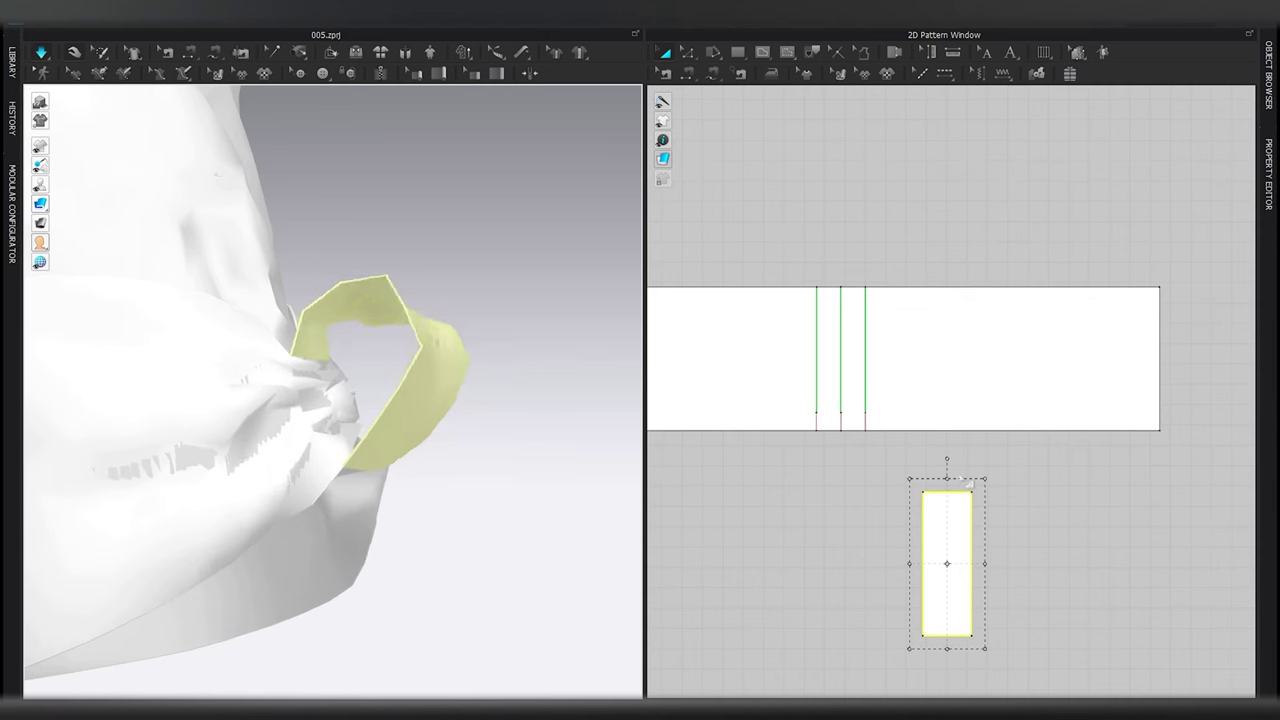
pyautogui.moveTo(968, 484); pyautogui.dragTo(950, 576)
pyautogui.press('space')
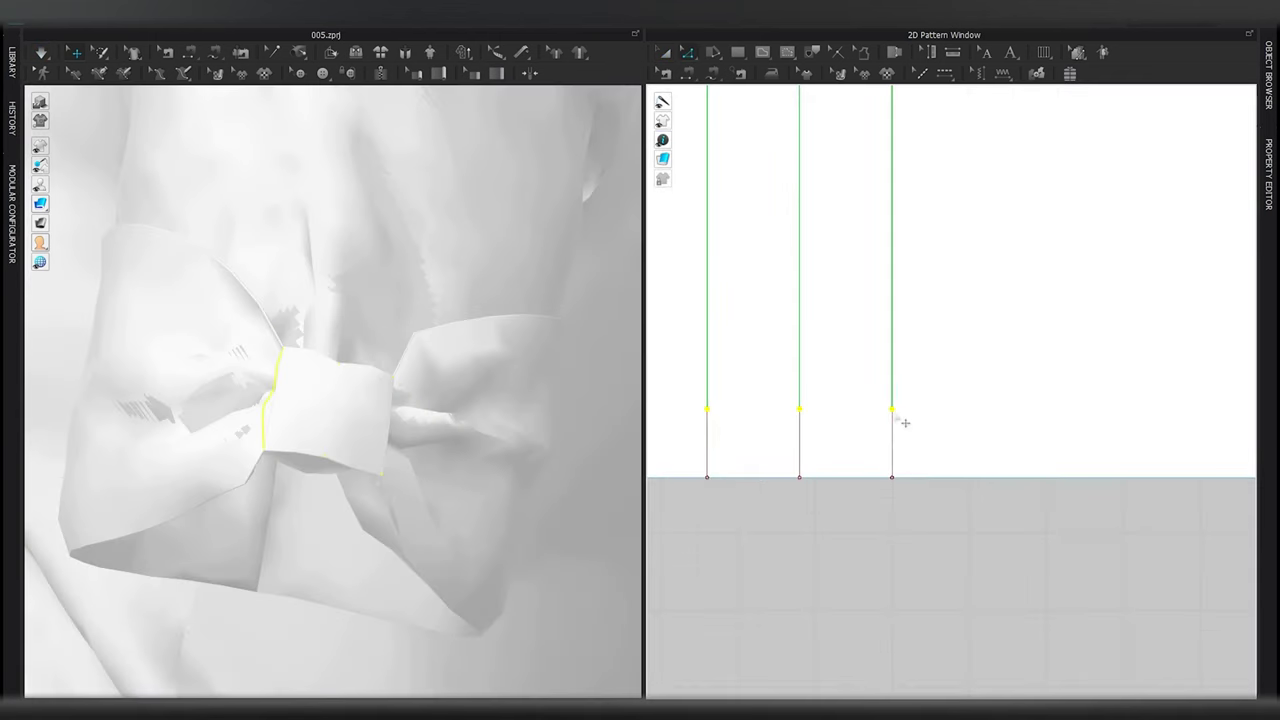
# Move the three points up the internal lines, leaving elastic segments about 58.4 mm long, and simulate the garment
pyautogui.moveTo(905, 423); pyautogui.dragTo(870, 400)
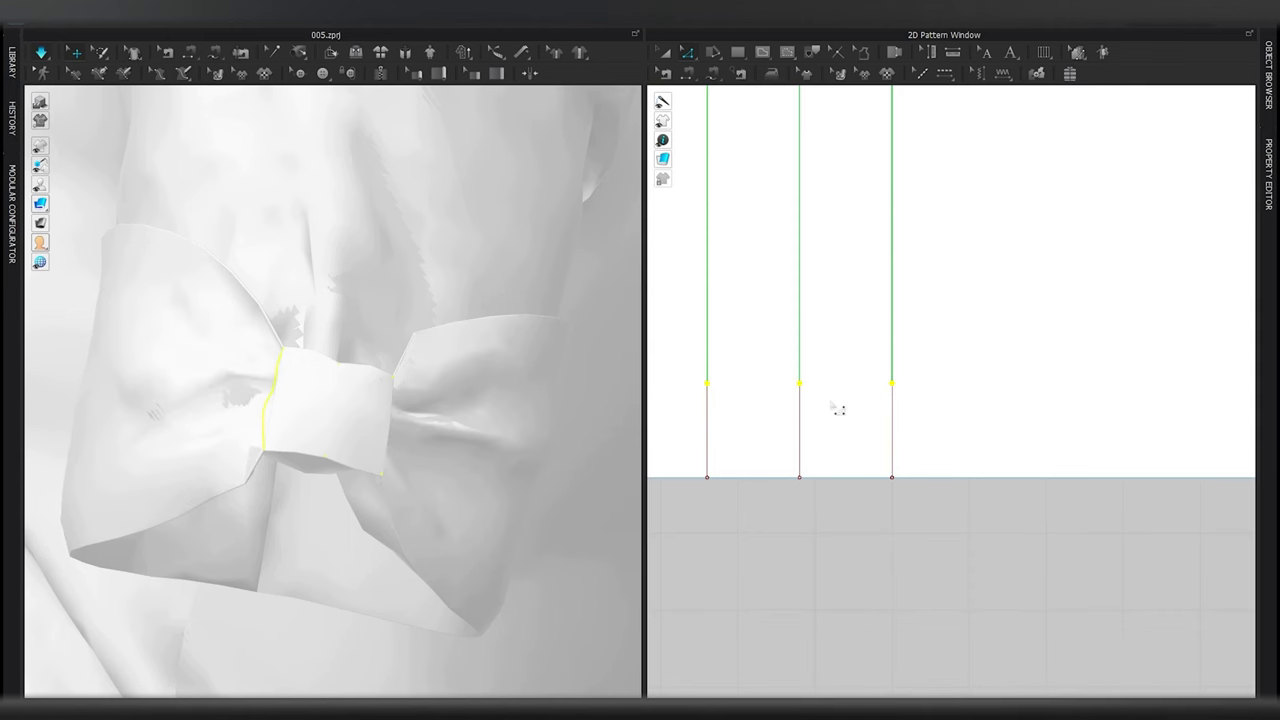
pyautogui.scroll(-5, 349, 423)
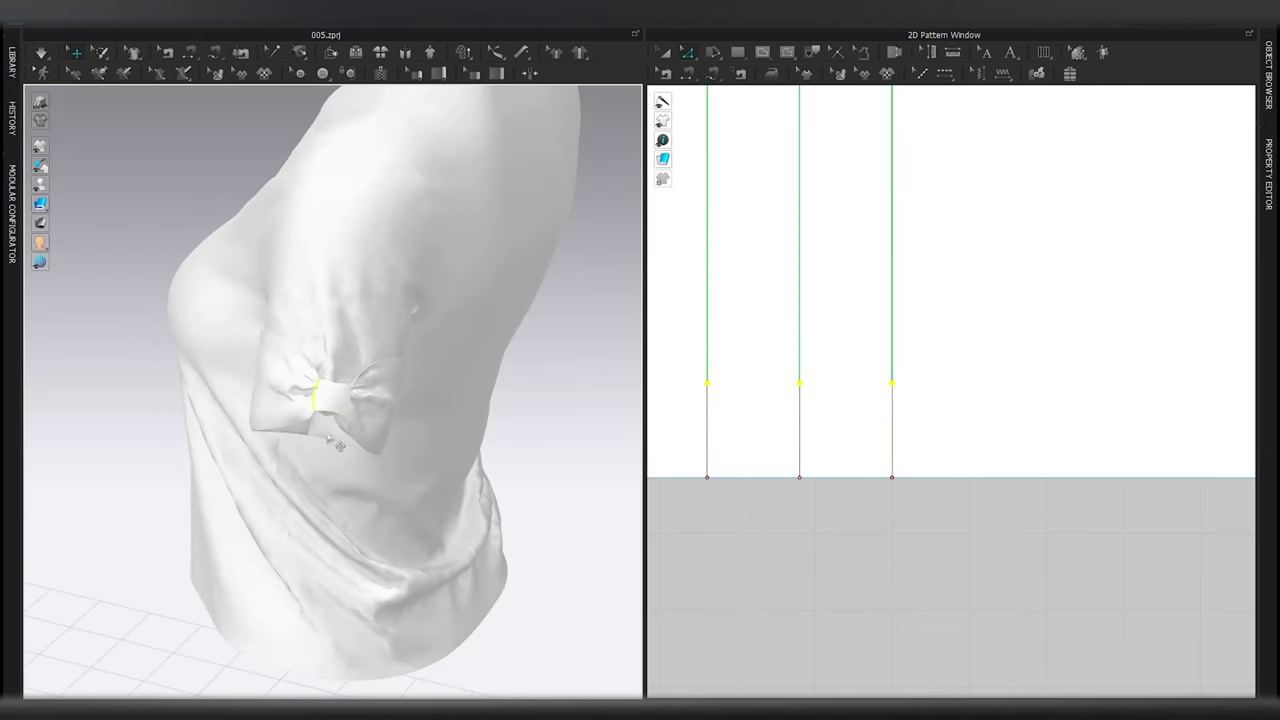
pyautogui.scroll(-5, 877, 389)
# Set the elastic ratio of the three upper line segments to 35
pyautogui.click(837, 334)
pyautogui.keyDown('shift'); pyautogui.click(787, 328); pyautogui.keyUp('shift')
pyautogui.keyDown('shift'); pyautogui.click(887, 325); pyautogui.keyUp('shift')
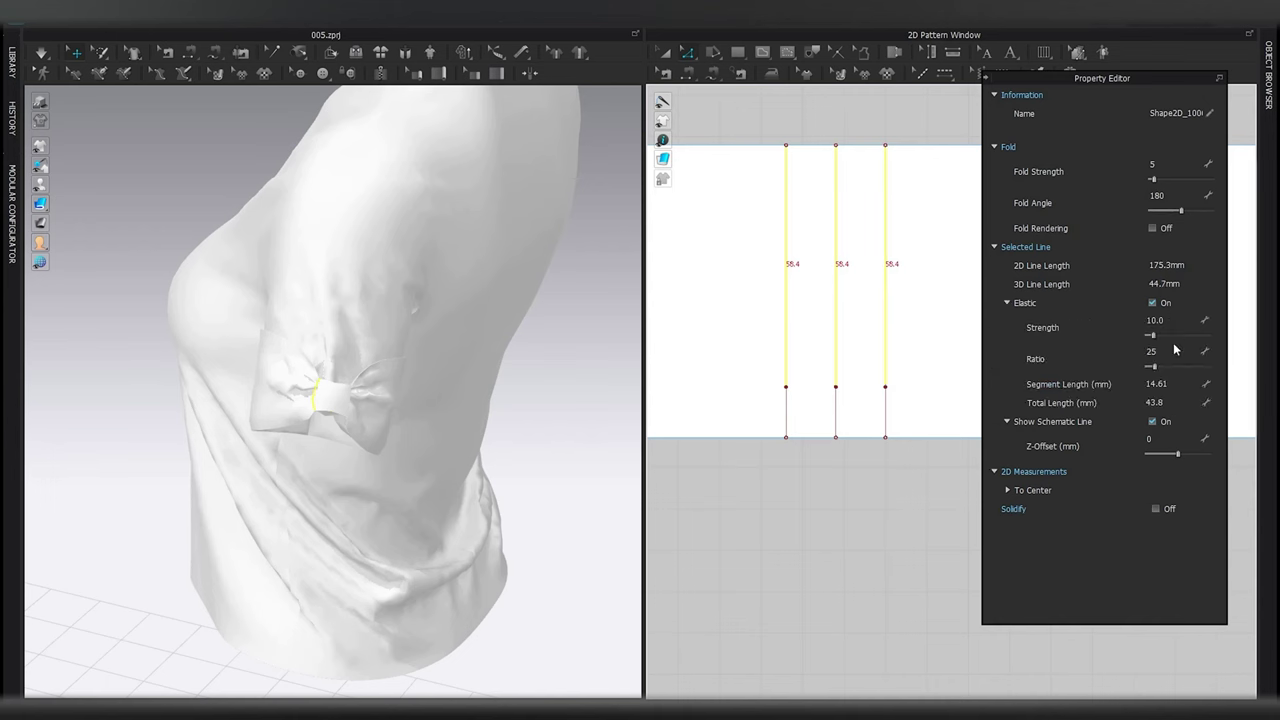
pyautogui.click(1173, 352)
pyautogui.write('35')
pyautogui.press('Return')
# Lengthen the band piece slightly by moving its upper edge up, then simulate the garment
pyautogui.scroll(-5, 900, 265)
pyautogui.moveTo(970, 489); pyautogui.dragTo(970, 478)
pyautogui.press('space')
# Examine the gathered cuff and band from several angles in 3D
pyautogui.click(451, 428)
pyautogui.click(337, 406)
pyautogui.moveTo(337, 406); pyautogui.dragTo(403, 457, button='right')
pyautogui.click(424, 269)
pyautogui.moveTo(466, 216); pyautogui.dragTo(386, 452, button='middle')
pyautogui.moveTo(411, 529); pyautogui.dragTo(520, 483, button='right')
pyautogui.click(441, 528)
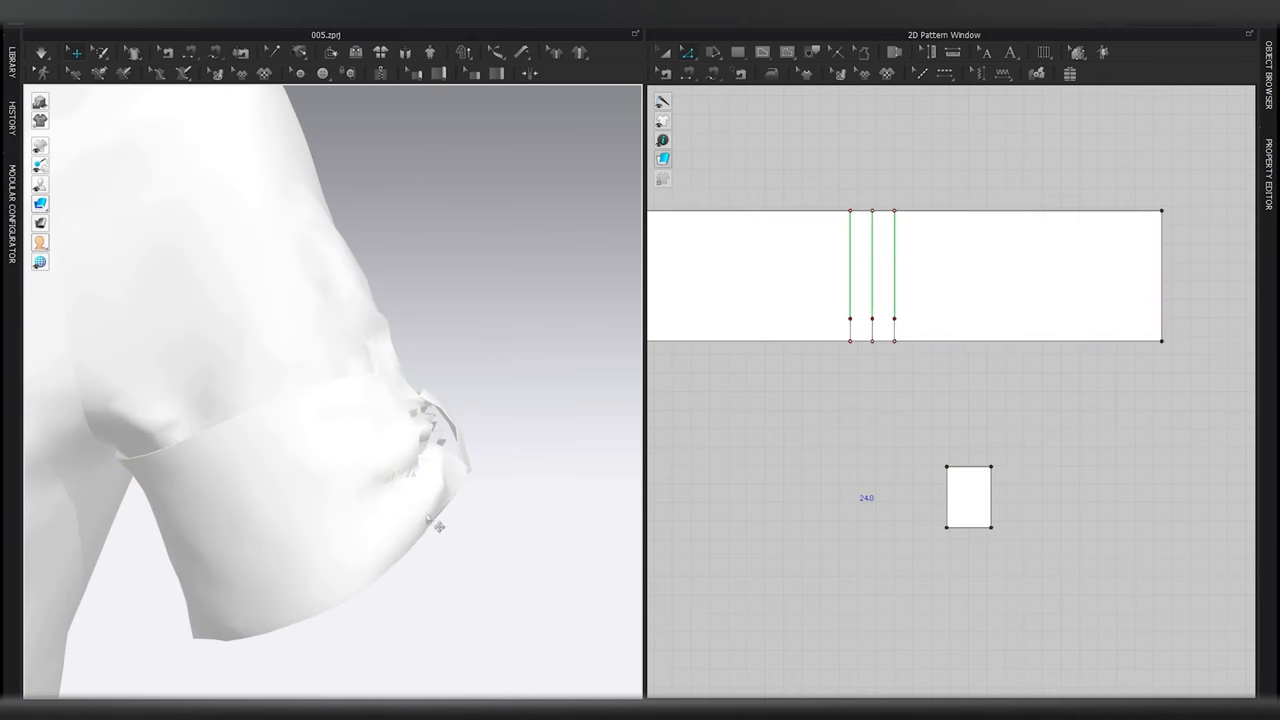
pyautogui.moveTo(441, 497); pyautogui.dragTo(360, 486, button='right')
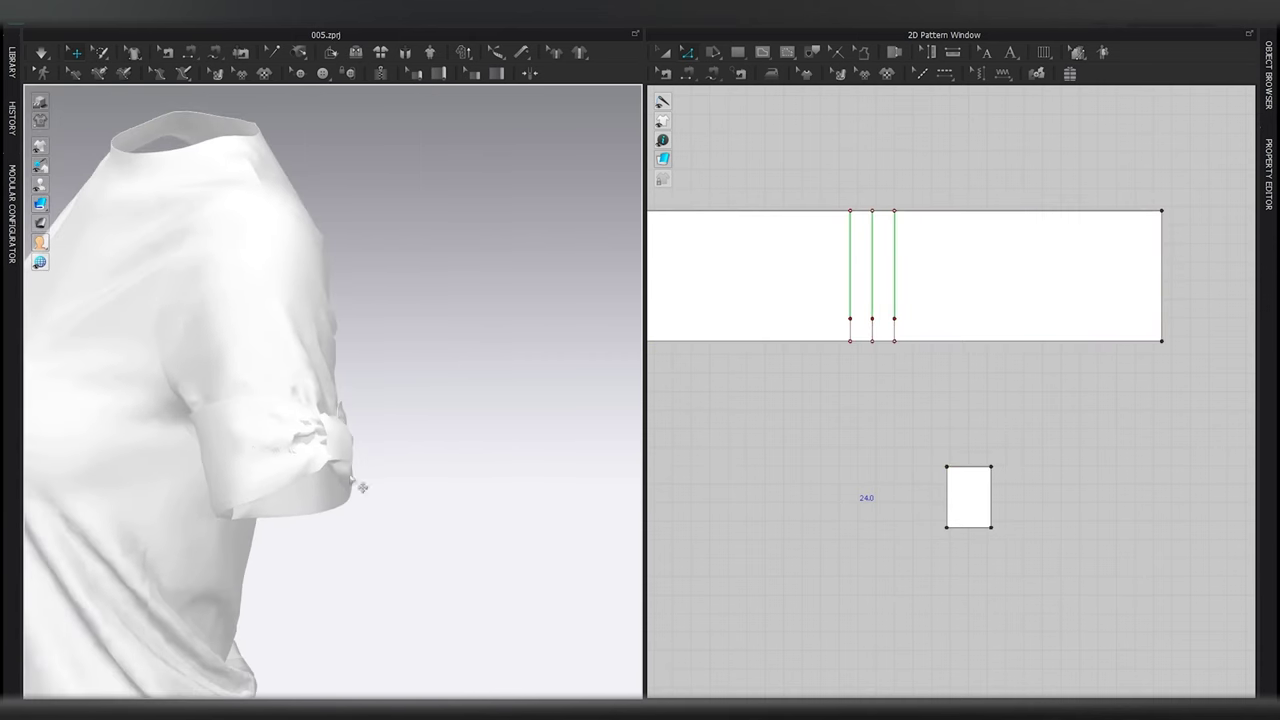
pyautogui.click(276, 444)
pyautogui.moveTo(276, 444); pyautogui.dragTo(399, 427, button='right')
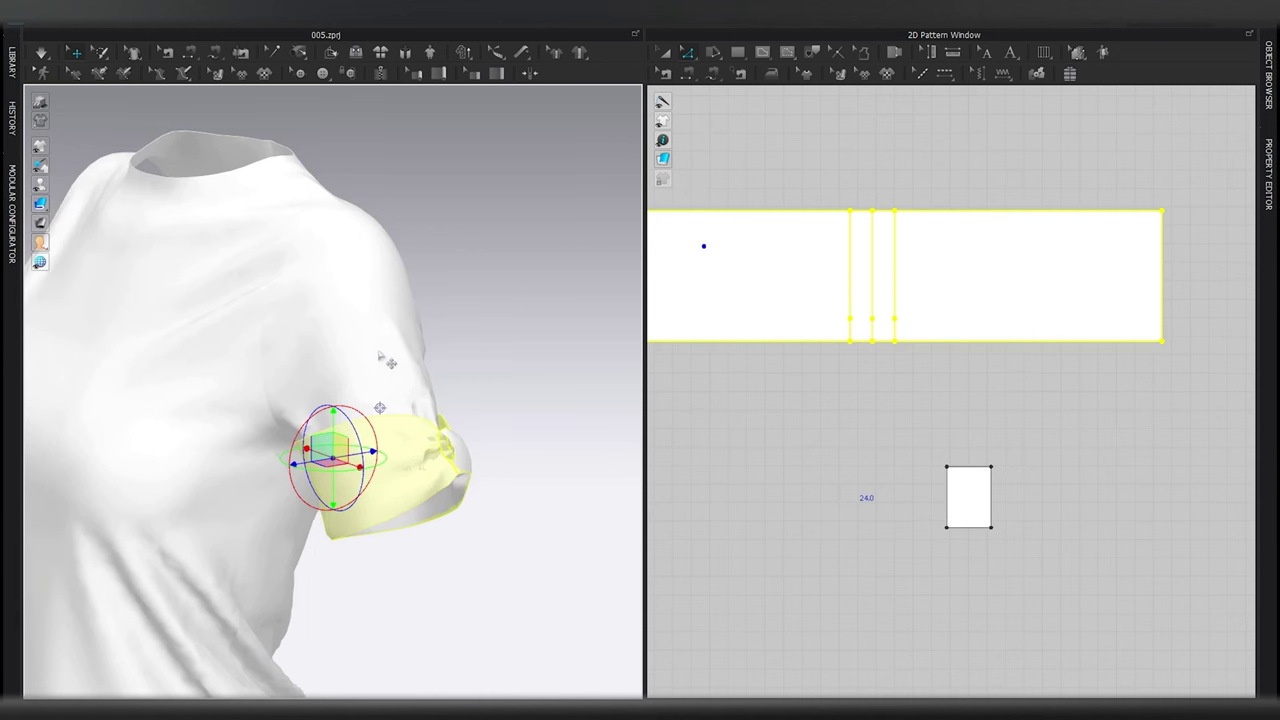
# Change the sleeve's particle distance and set the cuff's particle distance to 4 mm
pyautogui.click(383, 359)
pyautogui.scroll(-8, 812, 341)
pyautogui.moveTo(779, 396); pyautogui.dragTo(906, 391, button='middle')
pyautogui.press('a')
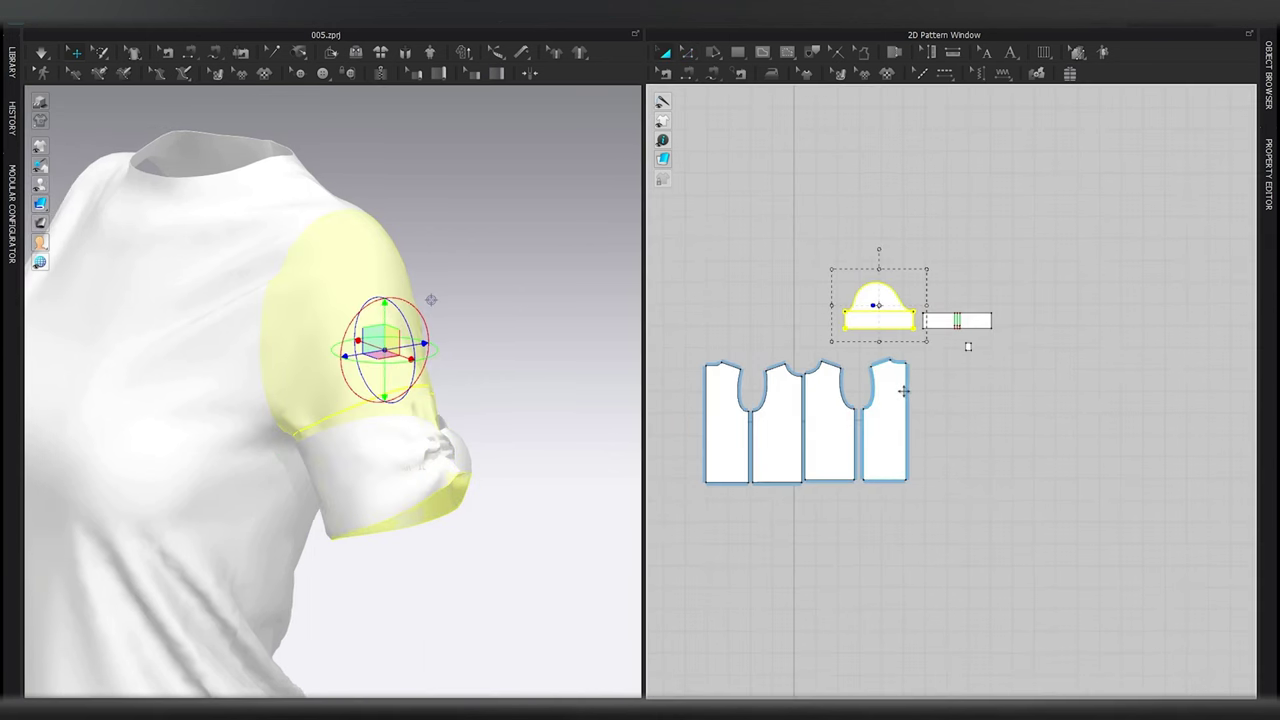
pyautogui.scroll(3, 905, 314)
pyautogui.scroll(-1, 906, 294)
pyautogui.click(1269, 160)
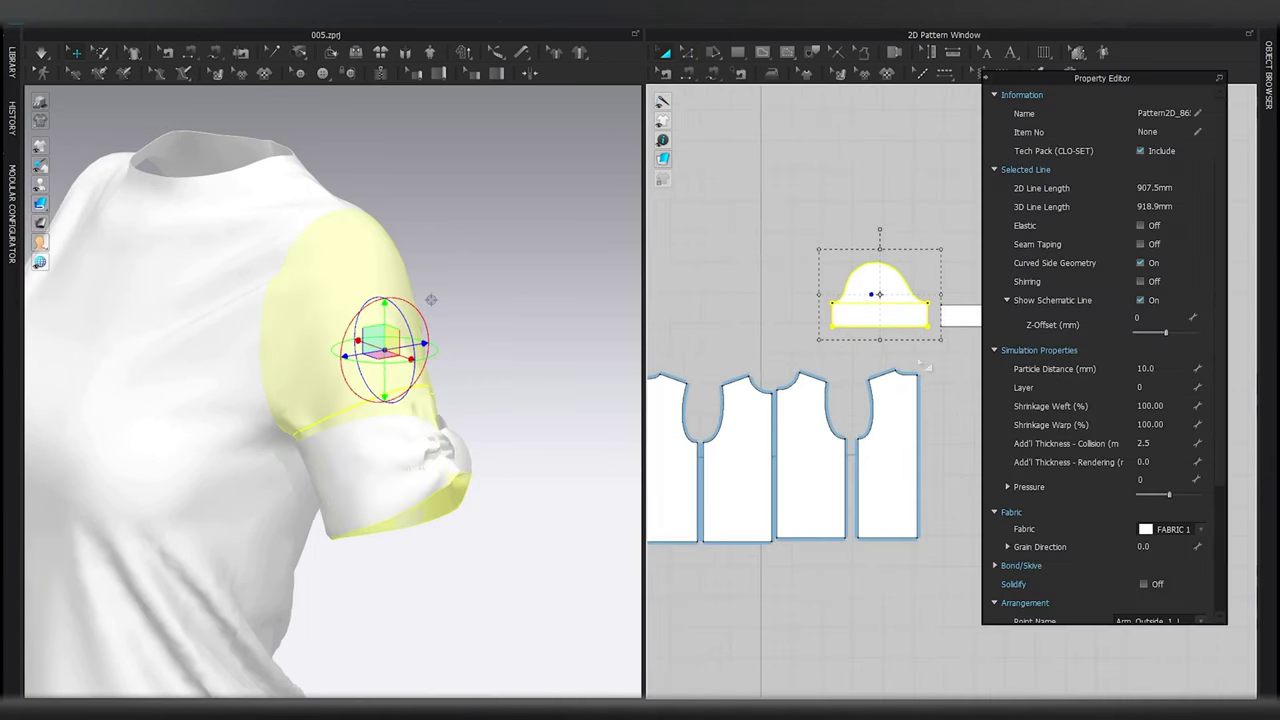
pyautogui.click(1150, 369)
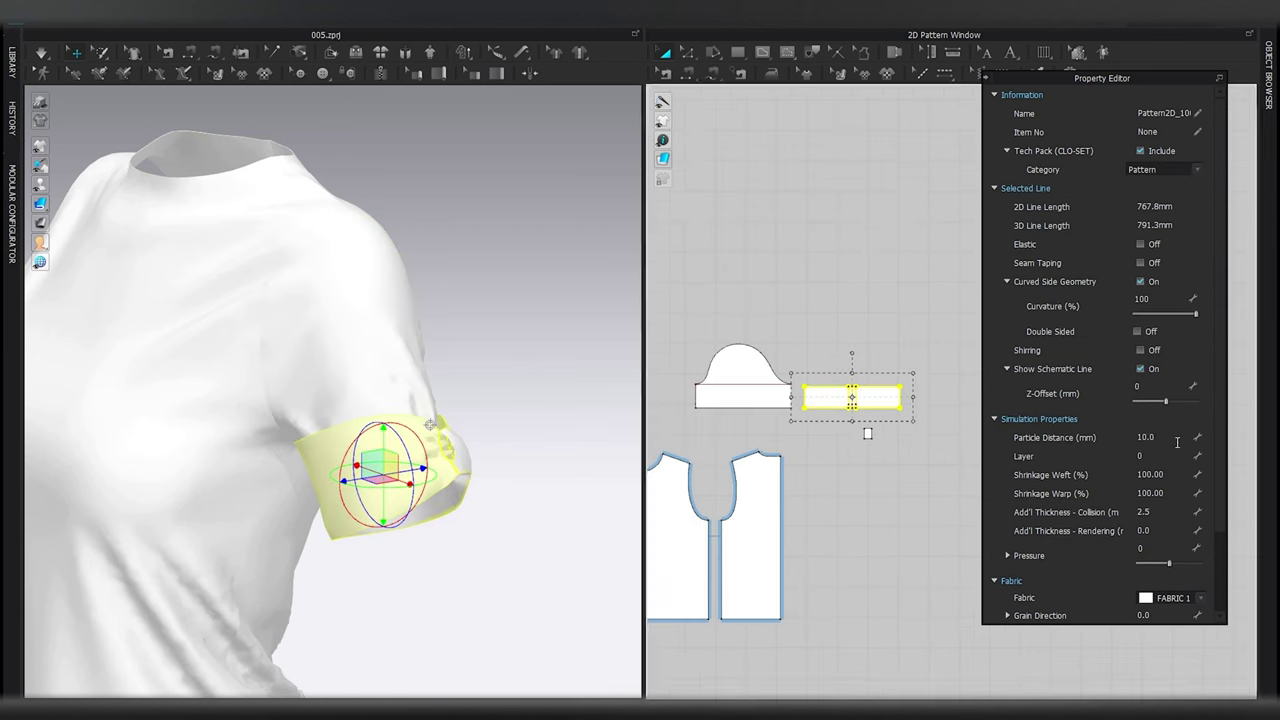
pyautogui.click(1177, 437)
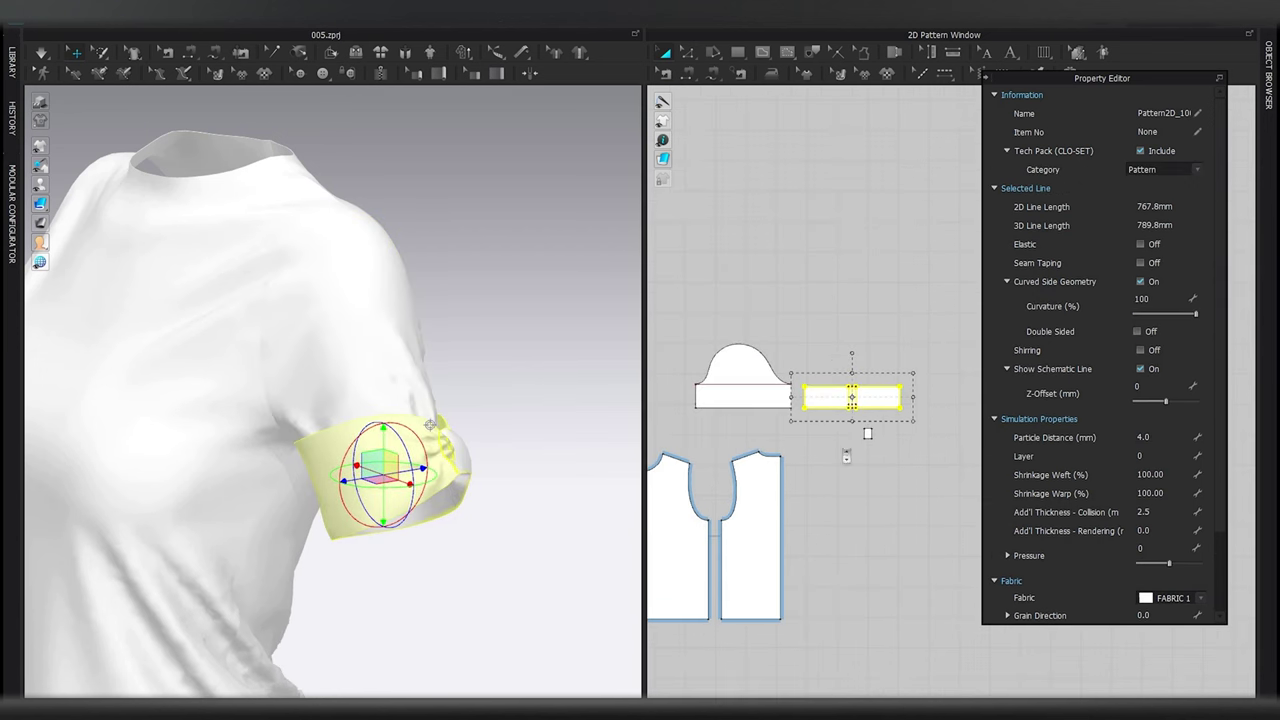
# Set the band piece's particle distance to 2 mm and simulate the garment
pyautogui.scroll(3, 846, 452)
pyautogui.click(913, 412)
pyautogui.click(1166, 438)
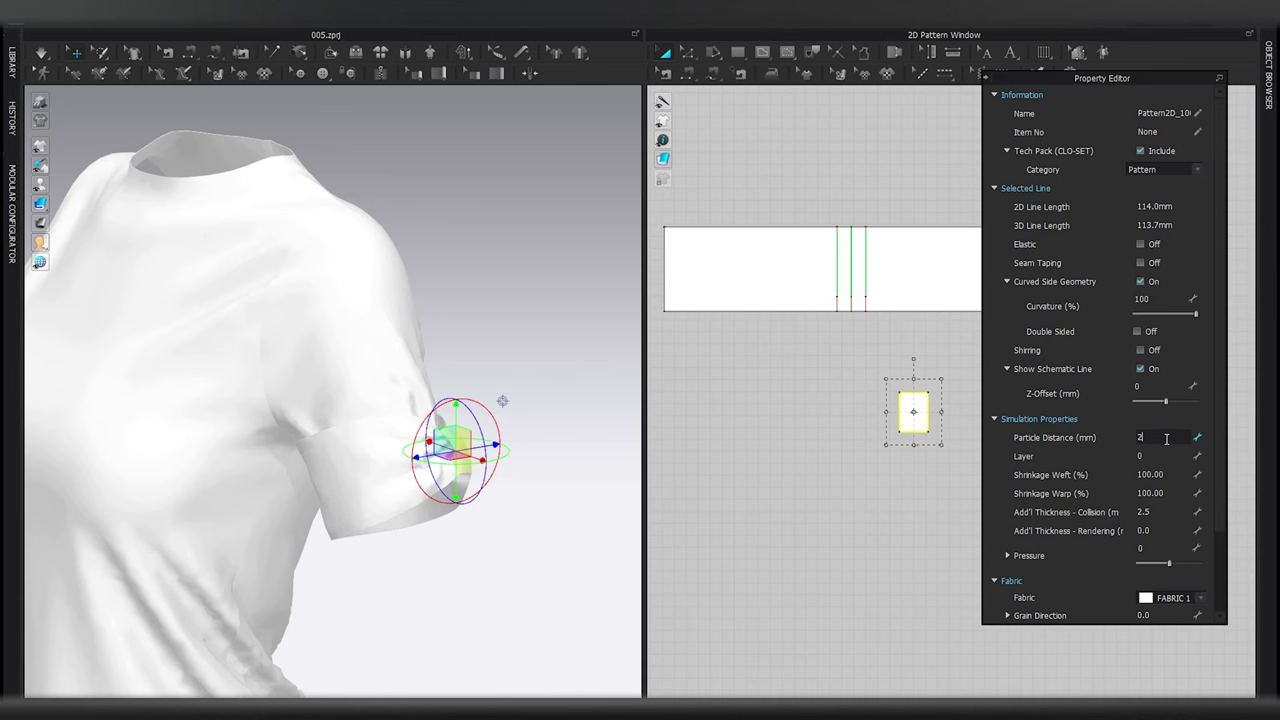
pyautogui.click(562, 339)
pyautogui.press('space')
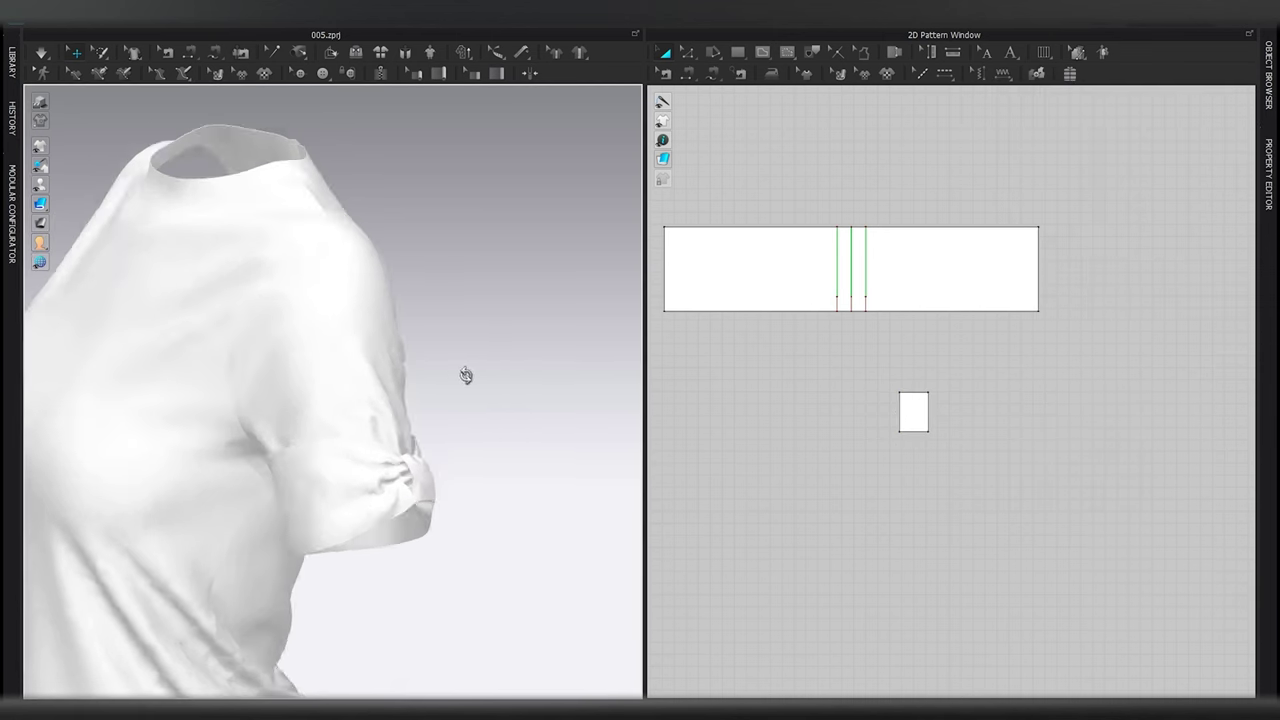
# Examine the gathered sleeve cuff and band on the avatar from the side in 3D
pyautogui.moveTo(466, 374); pyautogui.dragTo(494, 374, button='right')
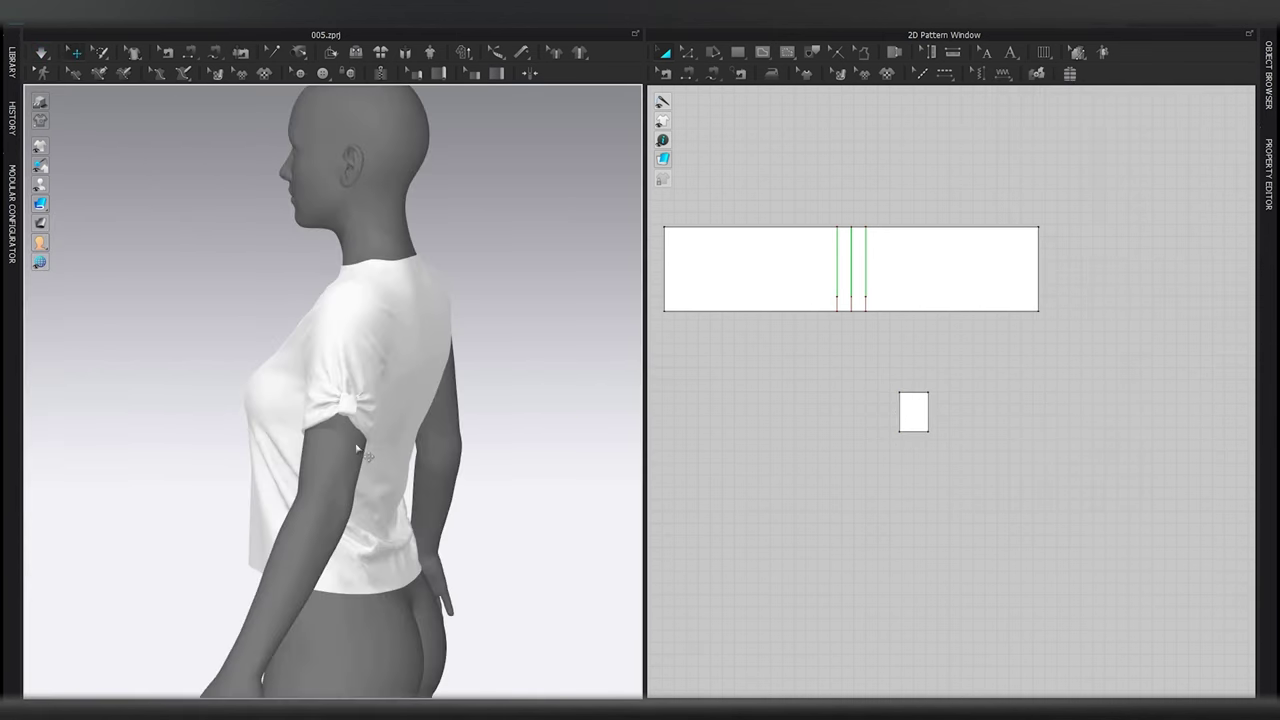
pyautogui.moveTo(357, 446); pyautogui.dragTo(415, 465, button='right')
pyautogui.scroll(2, 410, 466)
pyautogui.scroll(3, 423, 474)
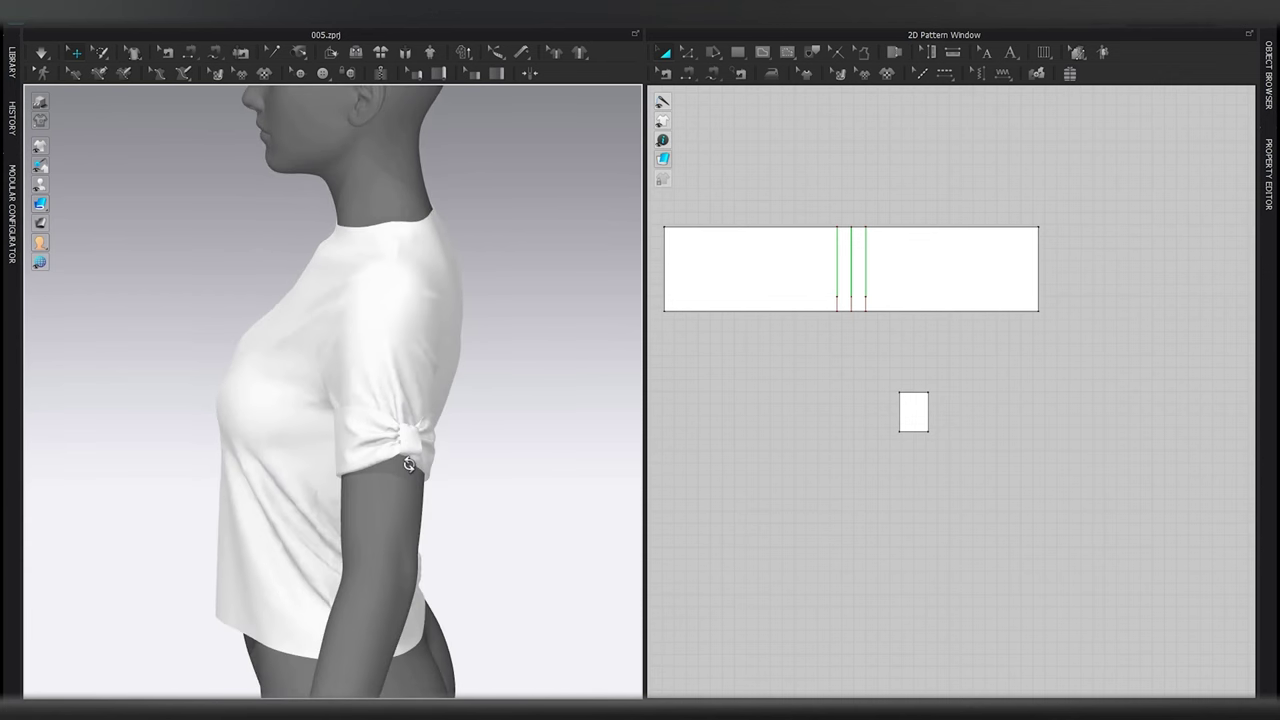
pyautogui.scroll(2, 423, 474)
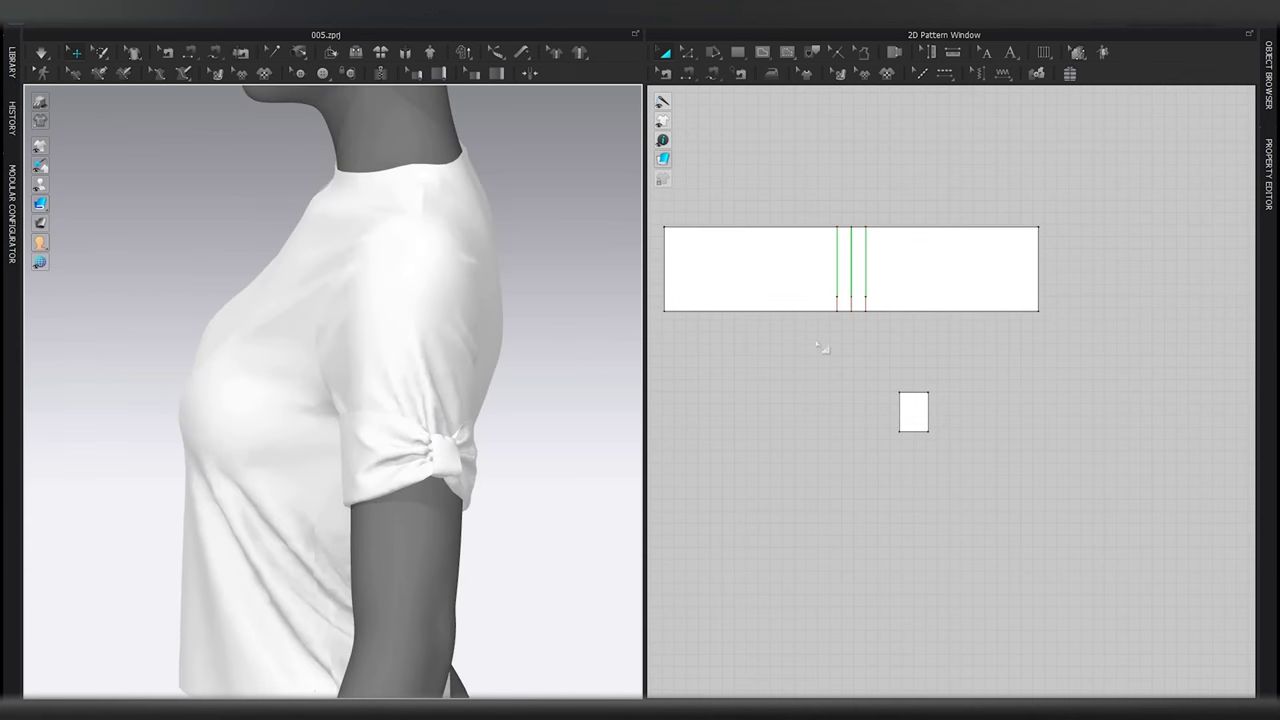
# Shift the cuff's three vertical elastic lines sideways in two stages, simulating the garment after each move
pyautogui.scroll(3, 859, 313)
pyautogui.press('z')
pyautogui.moveTo(786, 134); pyautogui.dragTo(940, 356)
pyautogui.moveTo(816, 239); pyautogui.dragTo(883, 351, button='middle')
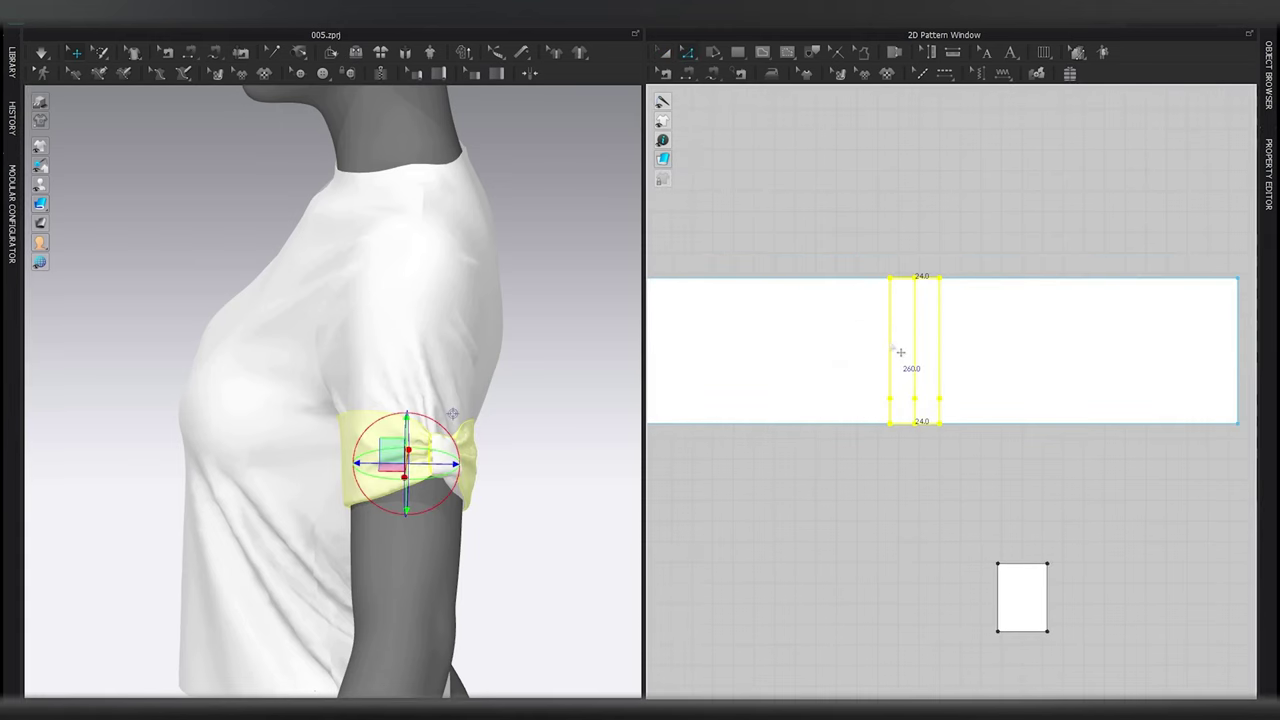
pyautogui.moveTo(900, 352); pyautogui.dragTo(876, 420)
pyautogui.press('space')
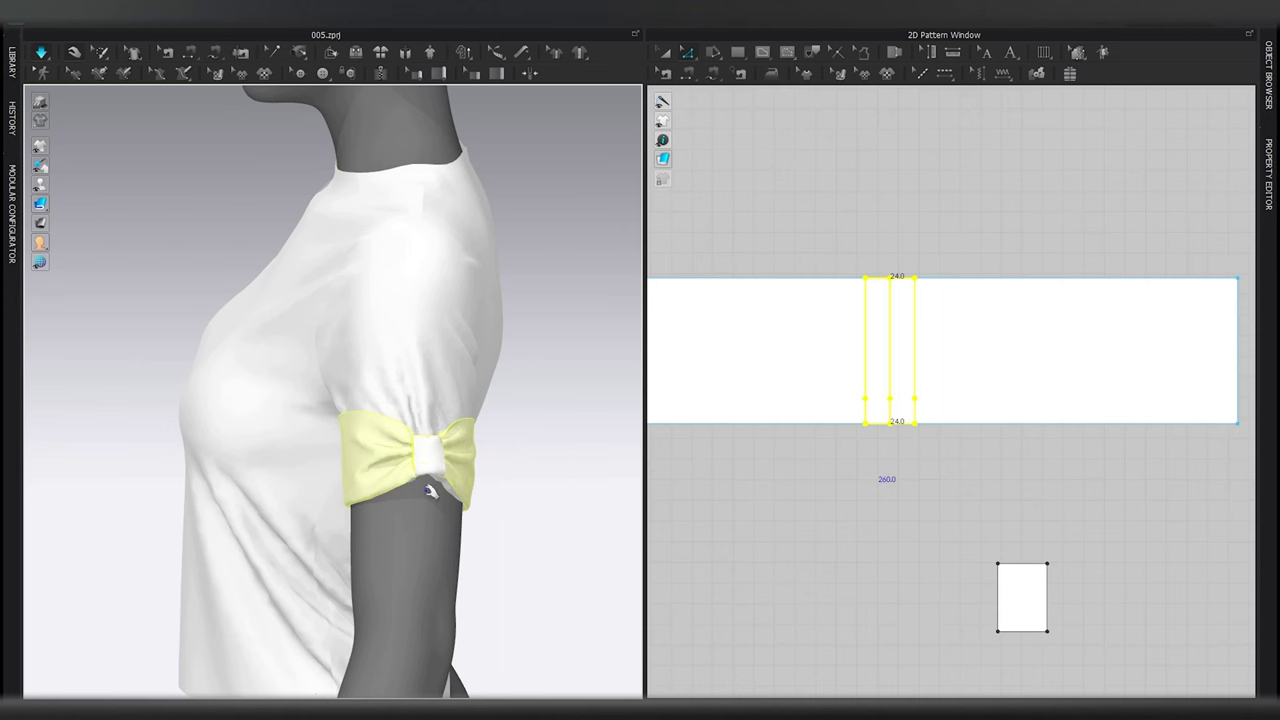
pyautogui.press('space')
pyautogui.moveTo(875, 346); pyautogui.dragTo(857, 409)
pyautogui.press('space')
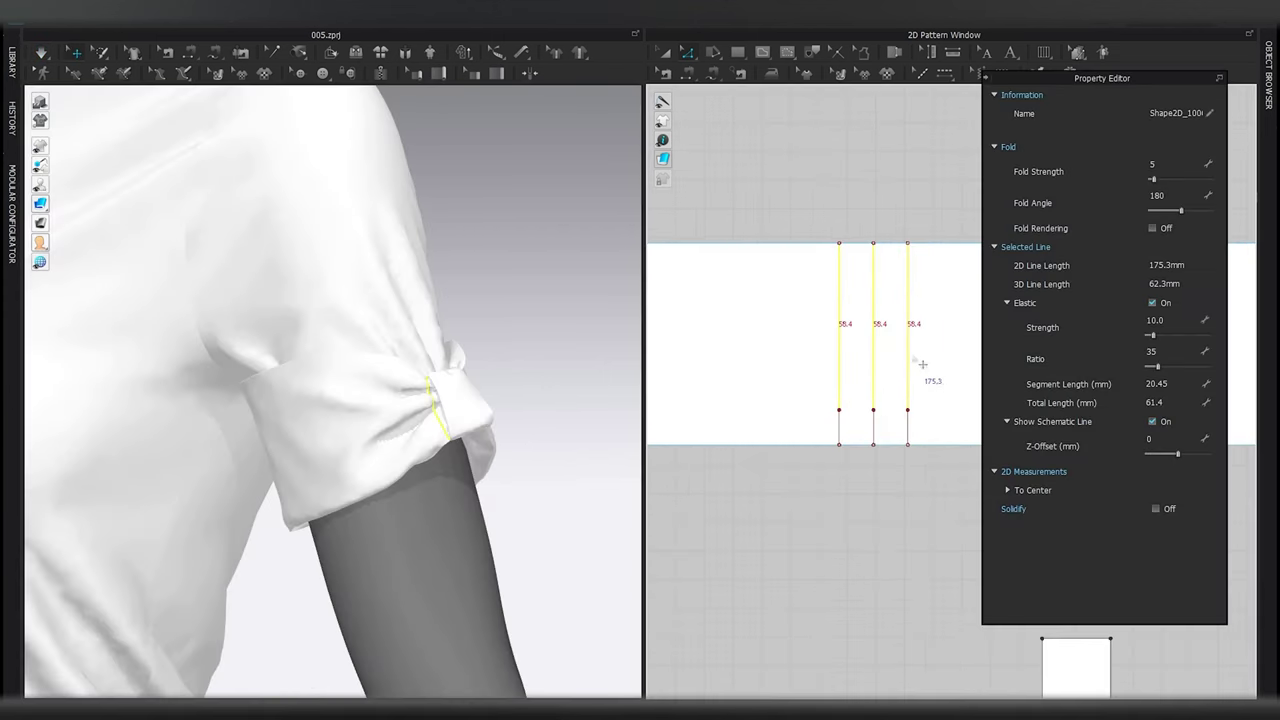
# Adjust the cuff lines' elastic ratio, then lengthen the band piece to 37.4 mm by raising its upper edge and simulate
pyautogui.click(1175, 350)
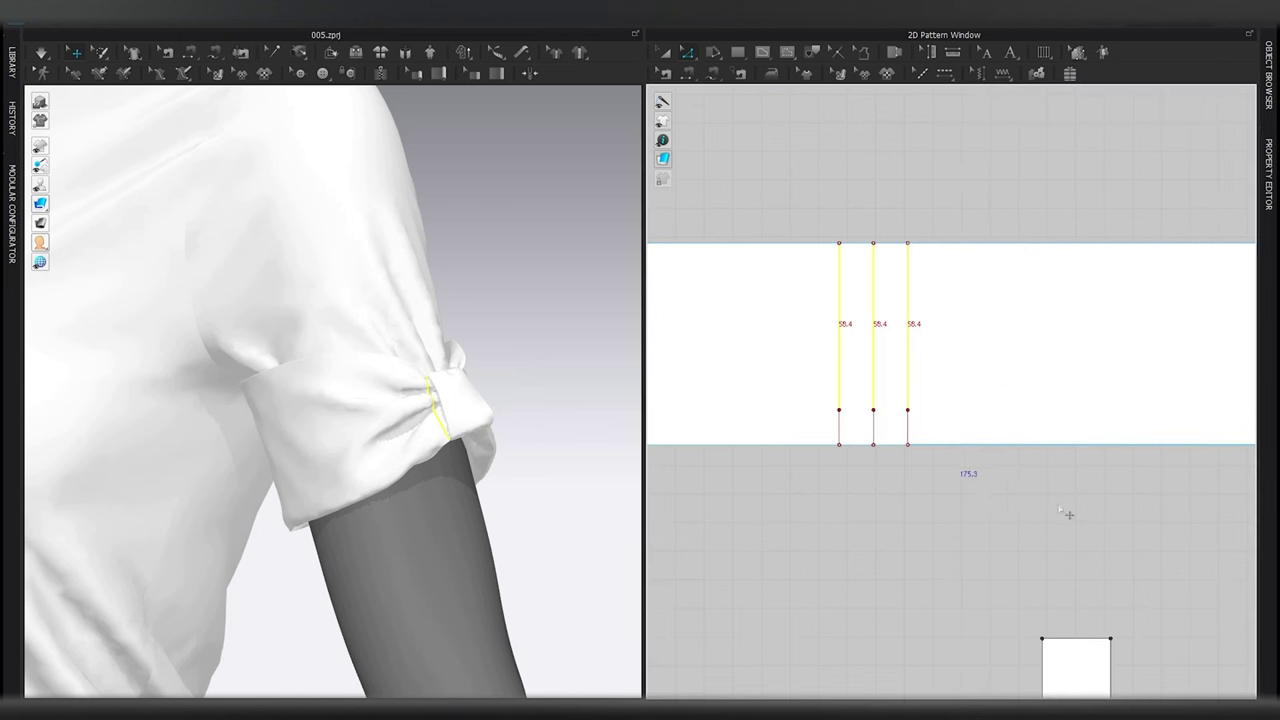
pyautogui.moveTo(1060, 510); pyautogui.dragTo(952, 408, button='middle')
pyautogui.click(966, 544)
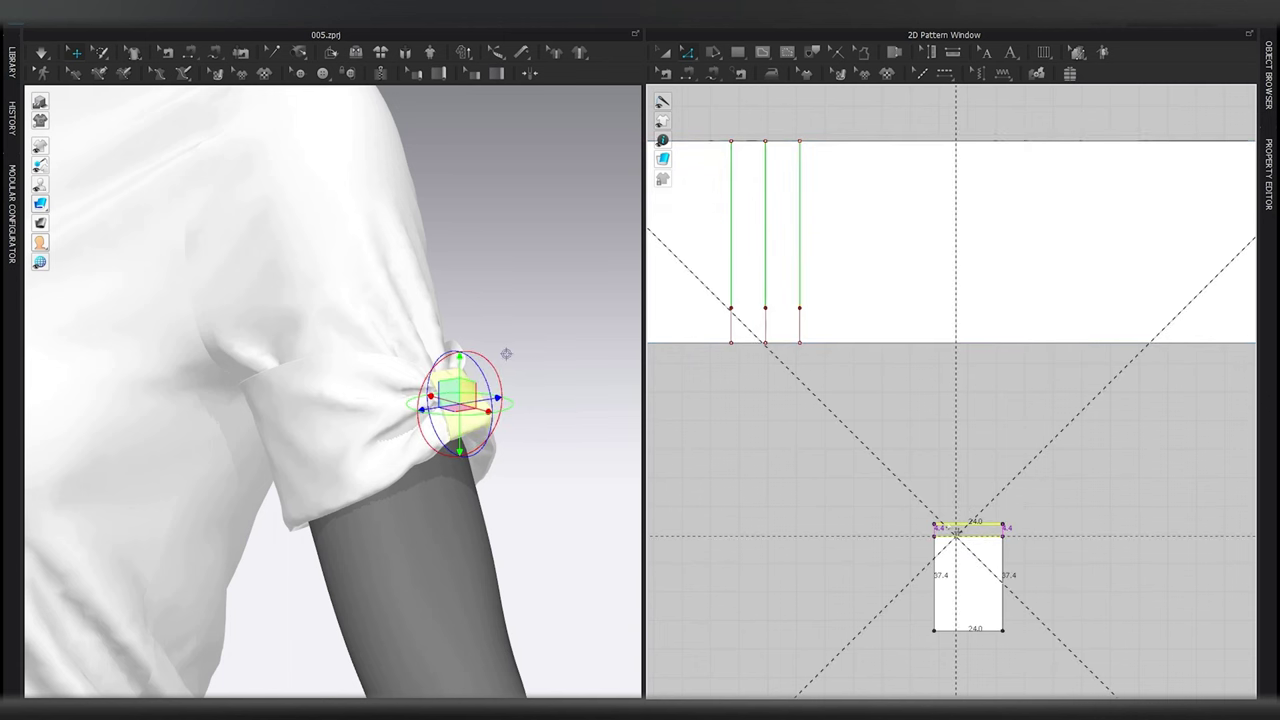
pyautogui.moveTo(947, 525); pyautogui.dragTo(947, 524)
pyautogui.press('space')
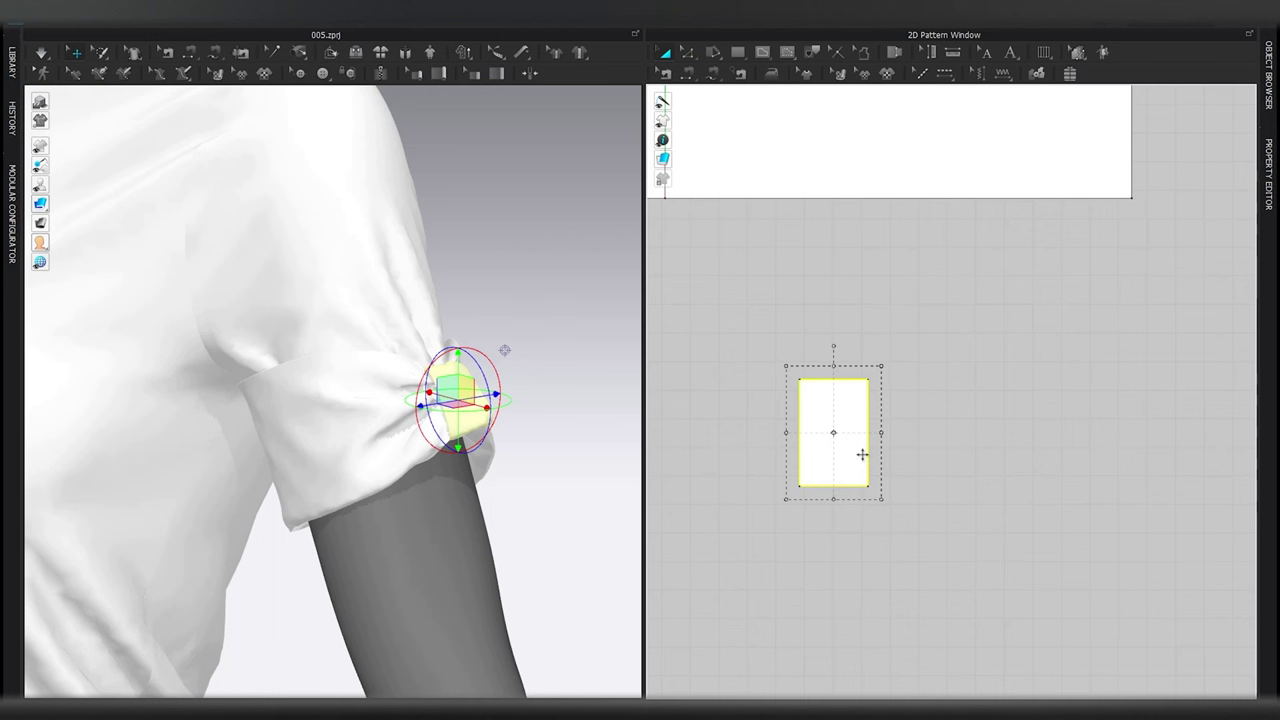
# Create an over layer clone of the band piece beside the original and remove its linked editing
pyautogui.rightClick(839, 446)
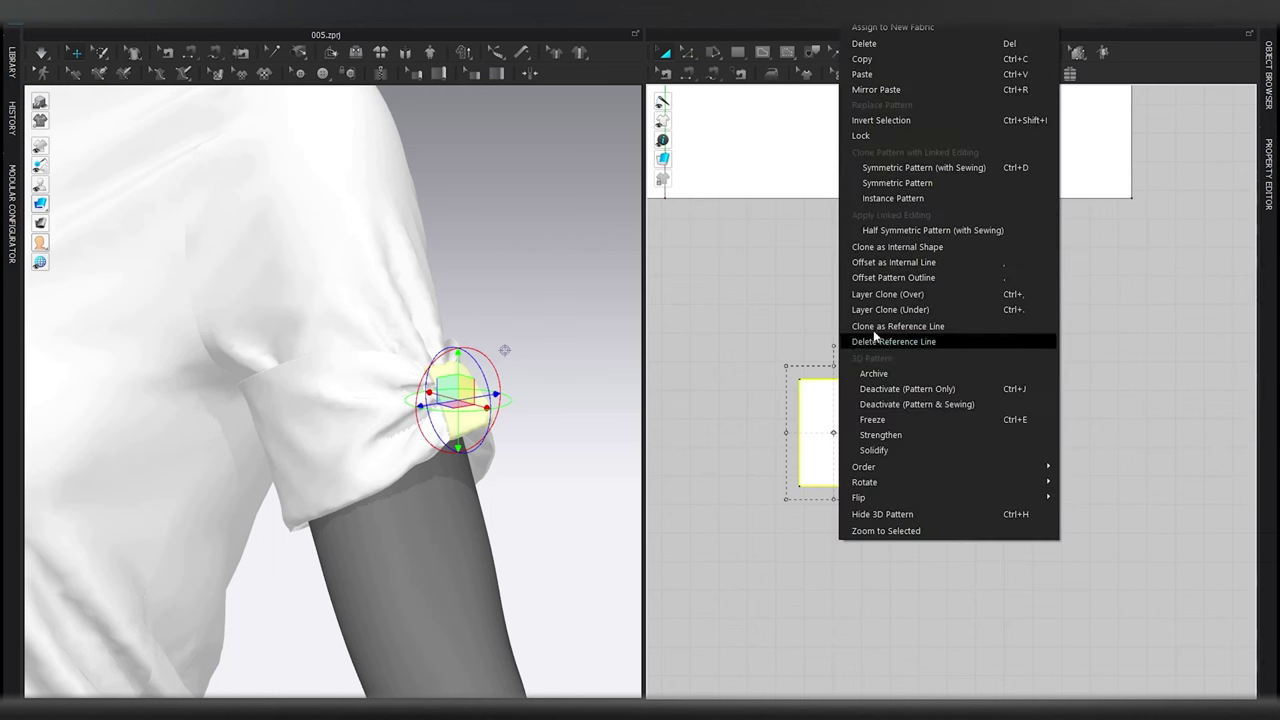
pyautogui.click(943, 297)
pyautogui.click(944, 450)
pyautogui.rightClick(944, 450)
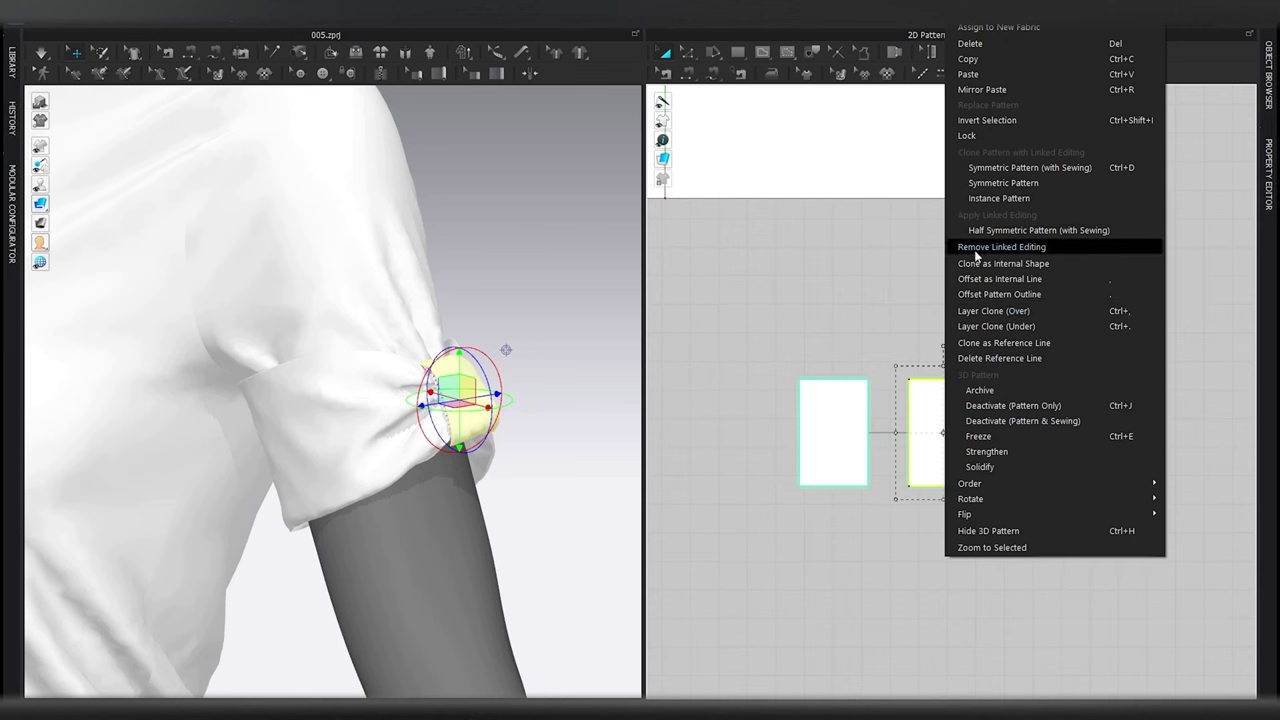
pyautogui.click(975, 247)
# Replace the all-around seam between the two band pieces with separate seams joining their matching edges, then simulate the garment
pyautogui.click(946, 366)
pyautogui.click(946, 377)
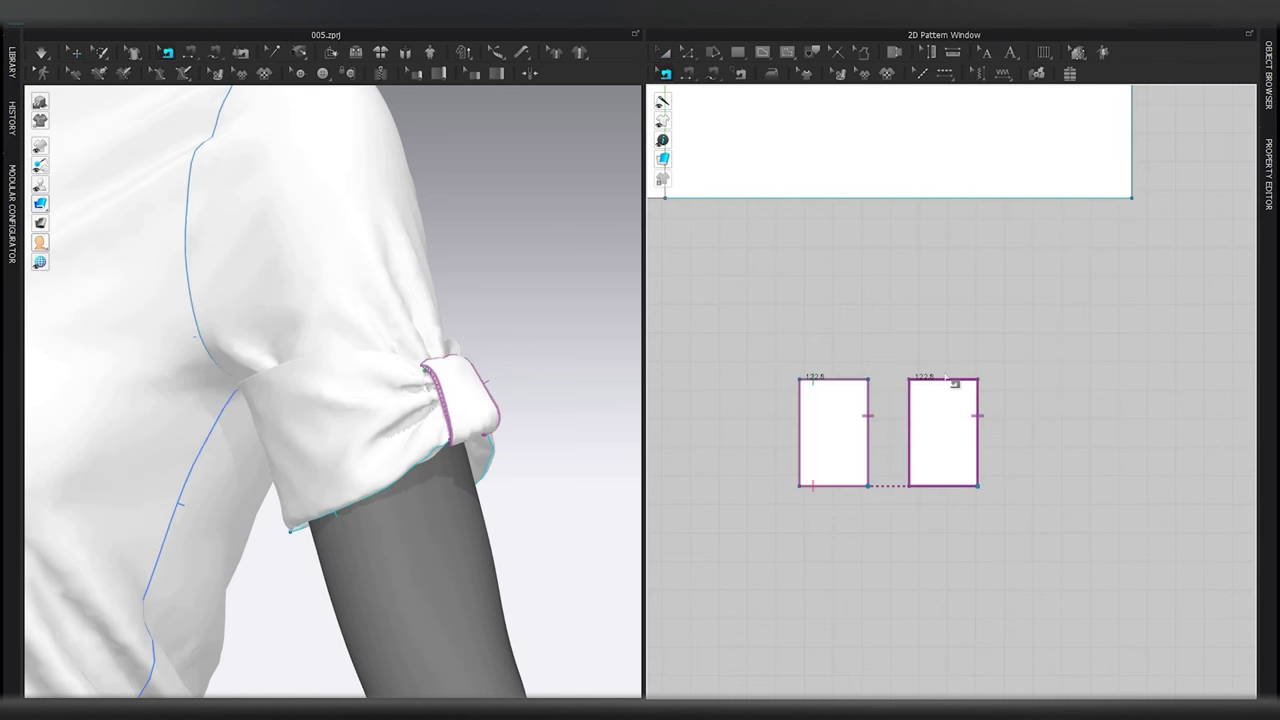
pyautogui.scroll(3, 948, 385)
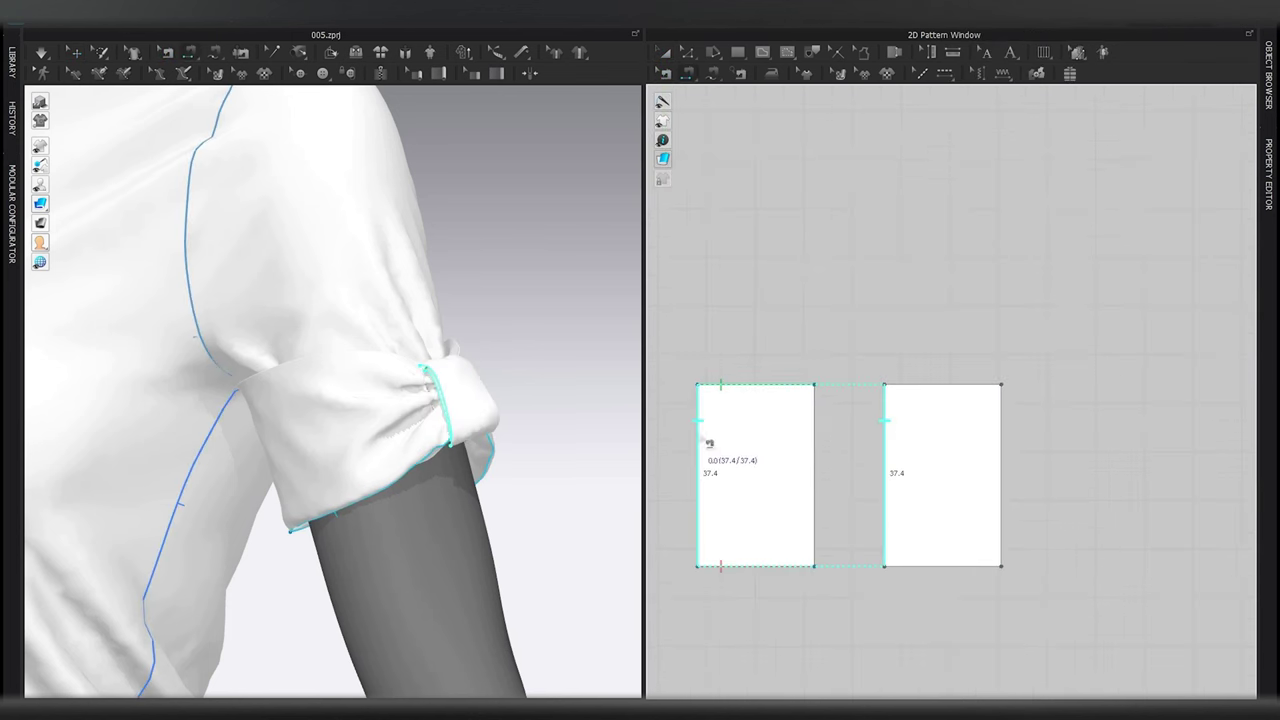
pyautogui.click(814, 464)
pyautogui.click(1001, 480)
pyautogui.click(918, 567)
pyautogui.click(755, 567)
pyautogui.click(757, 384)
pyautogui.click(910, 384)
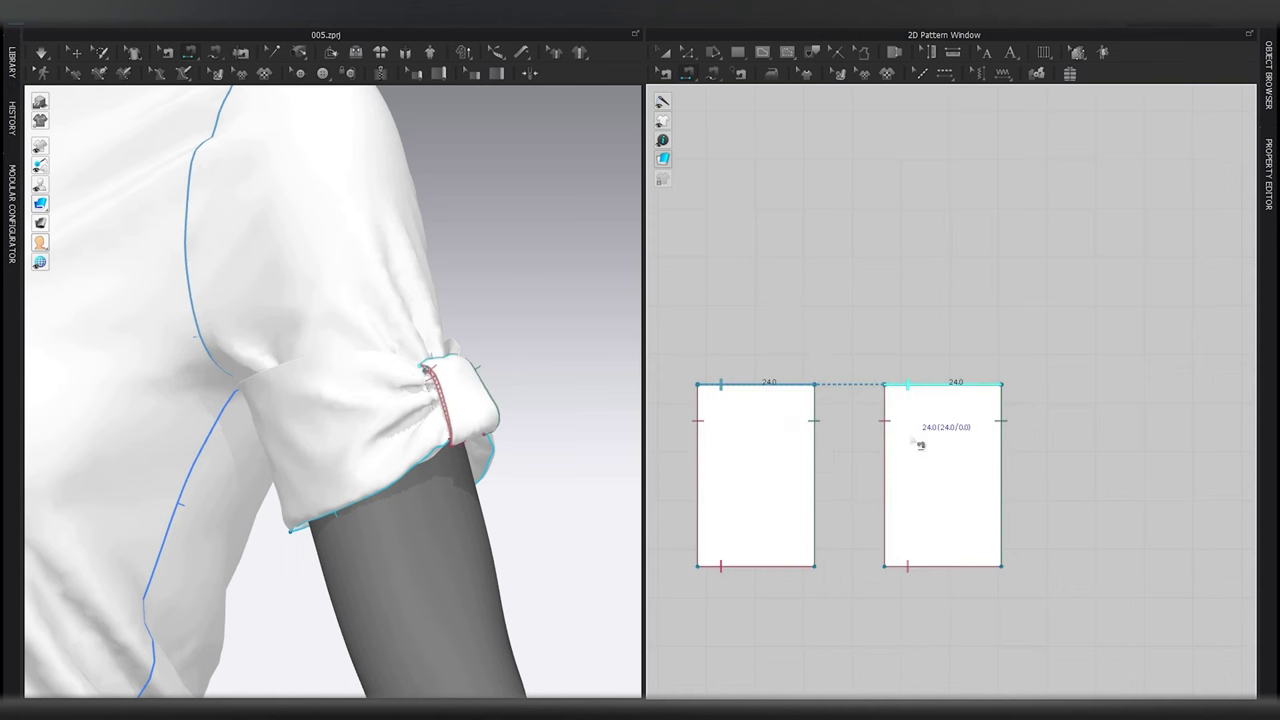
pyautogui.click(920, 447)
pyautogui.press('space')
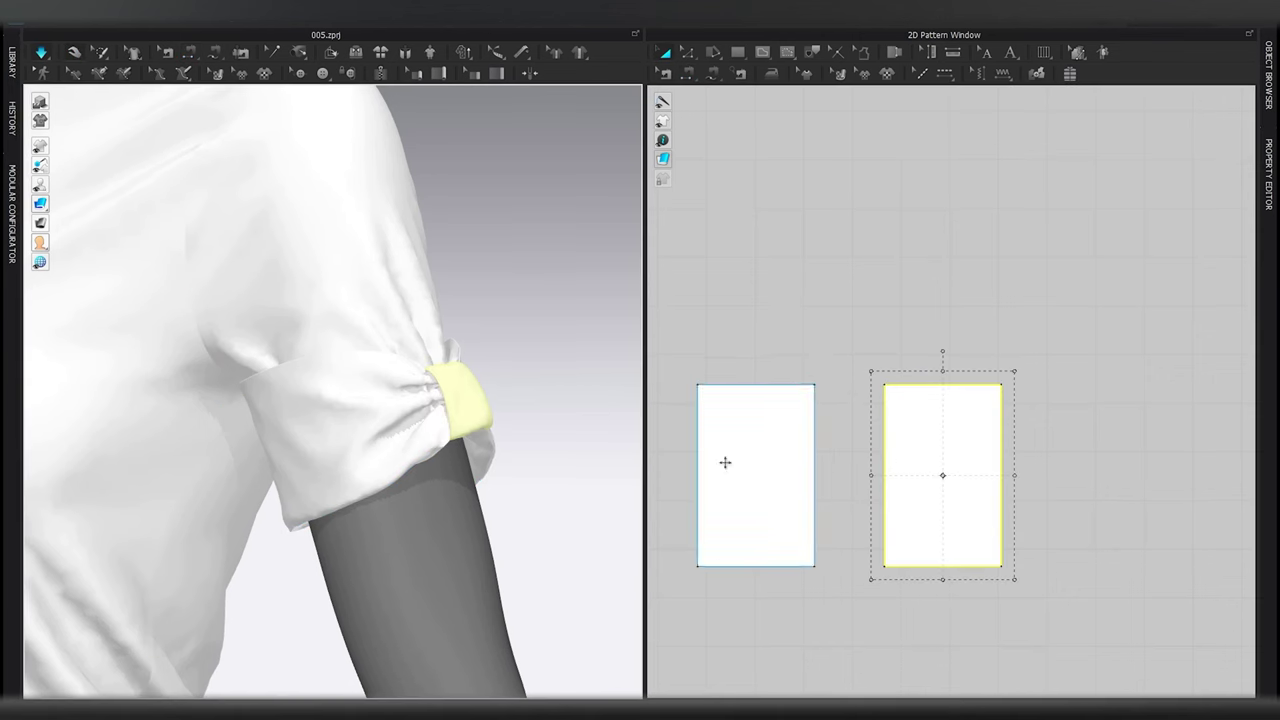
# Set the additional collision thickness of both band pieces to 1 mm
pyautogui.click(725, 462)
pyautogui.keyDown('shift'); pyautogui.click(948, 466); pyautogui.keyUp('shift')
pyautogui.click(1268, 170)
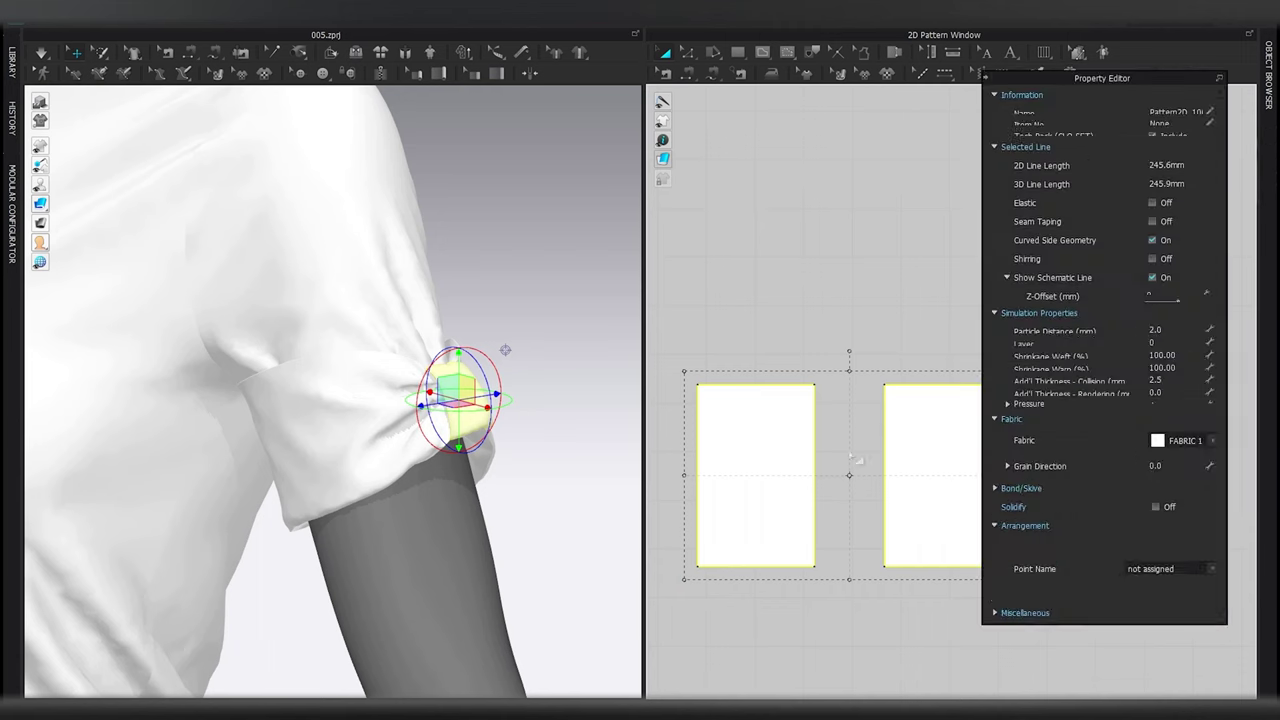
pyautogui.click(1160, 443)
pyautogui.write('1')
pyautogui.click(800, 609)
# Offset the long side edges of both band pieces inward by 2 mm as internal lines and simulate the garment
pyautogui.click(884, 486)
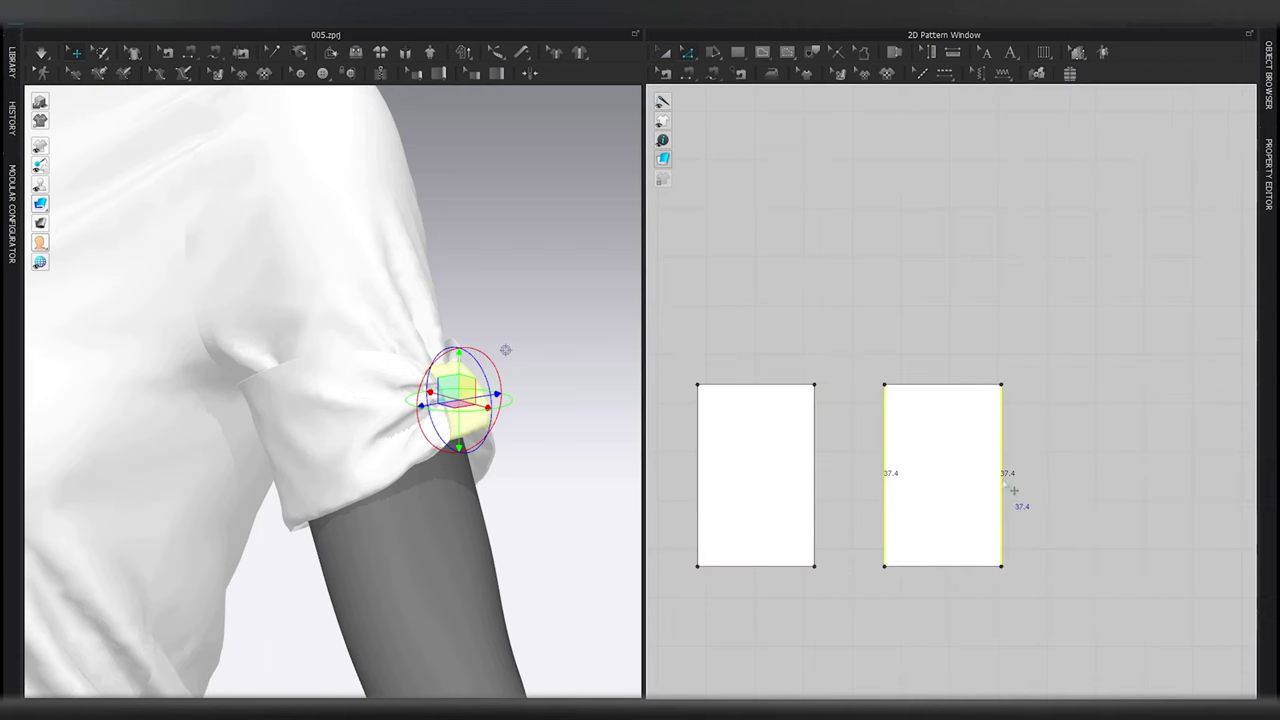
pyautogui.click(814, 486)
pyautogui.hotkey('ctrl', 'i')
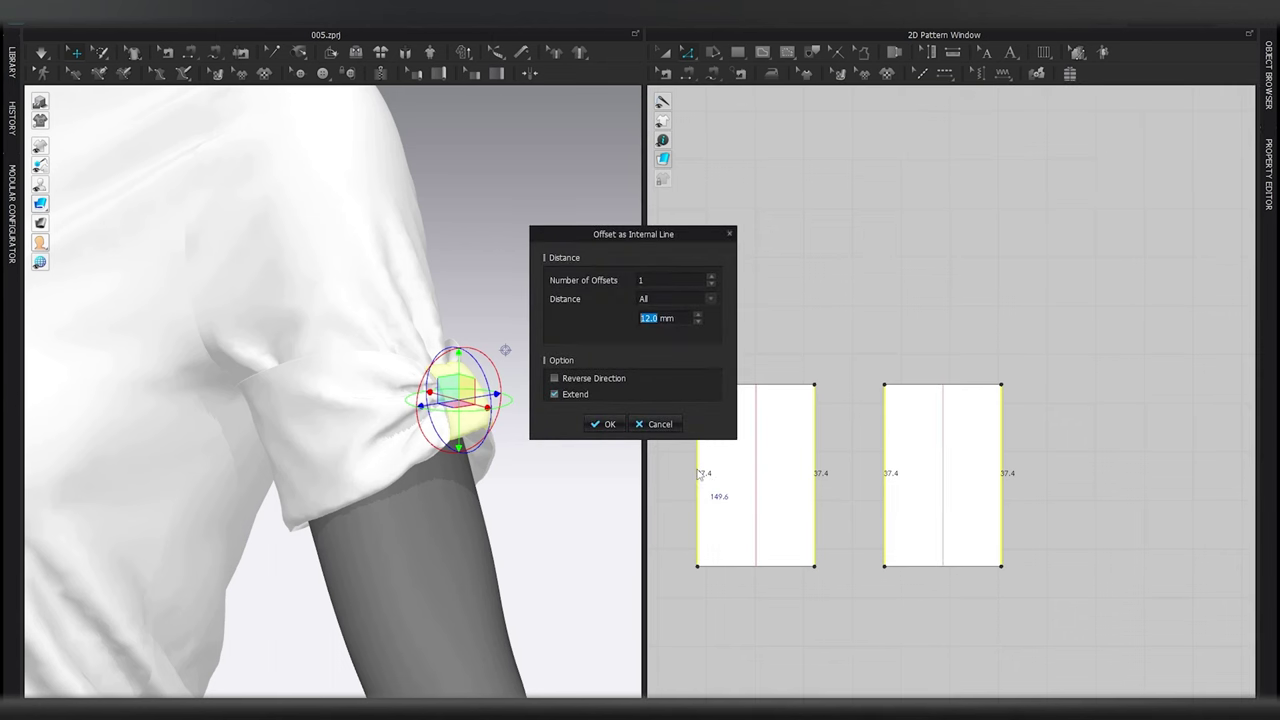
pyautogui.write('2')
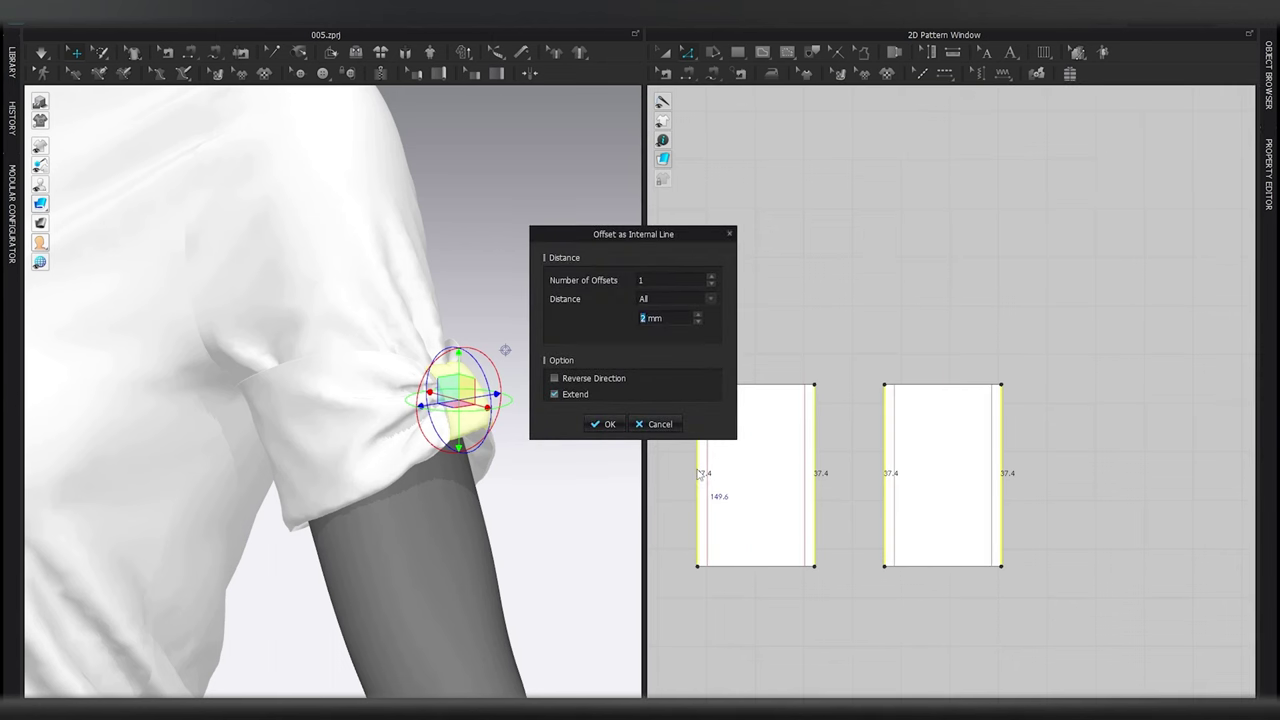
pyautogui.click(614, 424)
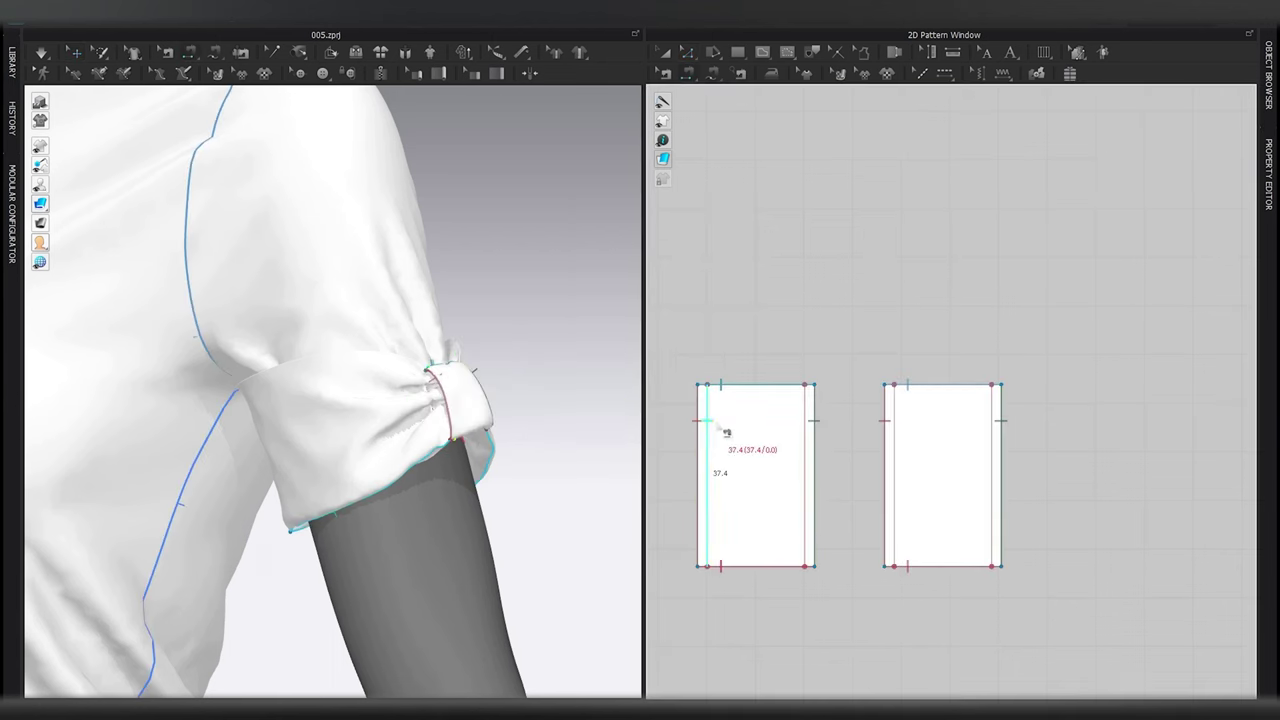
pyautogui.scroll(3, 503, 407)
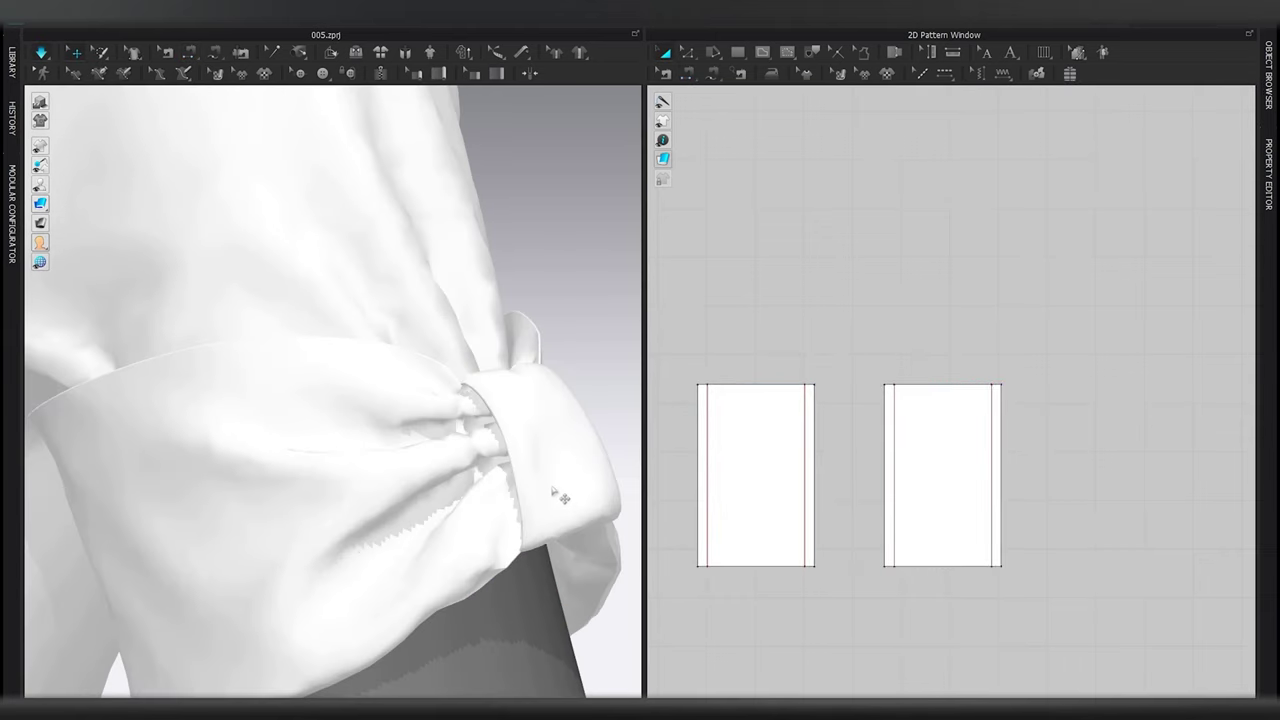
pyautogui.press('space')
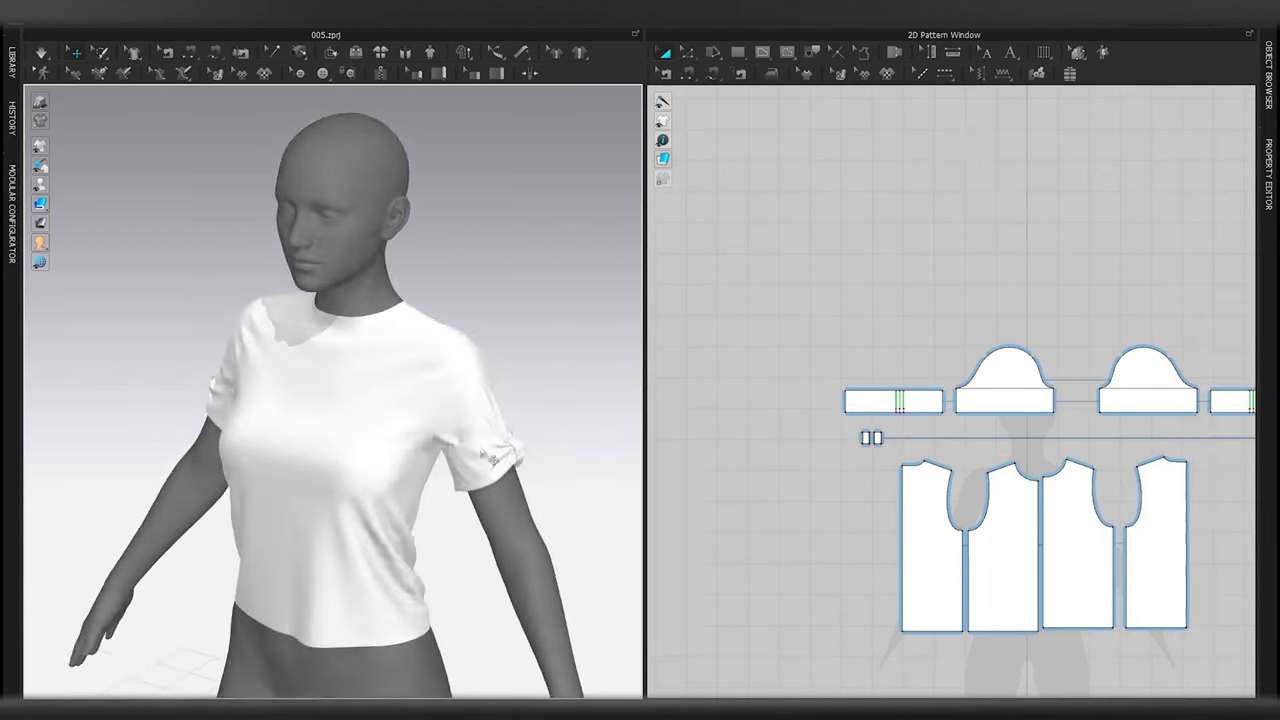
# Examine the finished cuffs and the whole top from several angles in 3D
pyautogui.scroll(5, 383, 385)
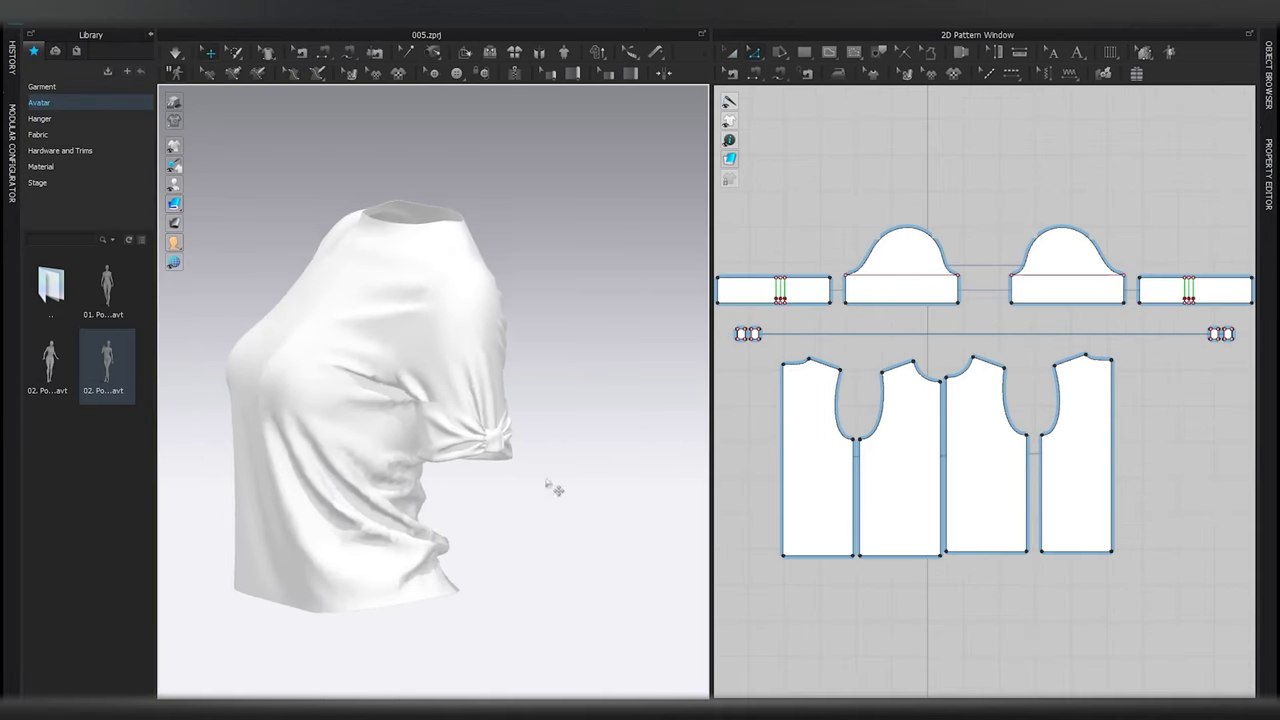
pyautogui.scroll(2, 548, 485)
pyautogui.moveTo(548, 485); pyautogui.dragTo(480, 489, button='right')
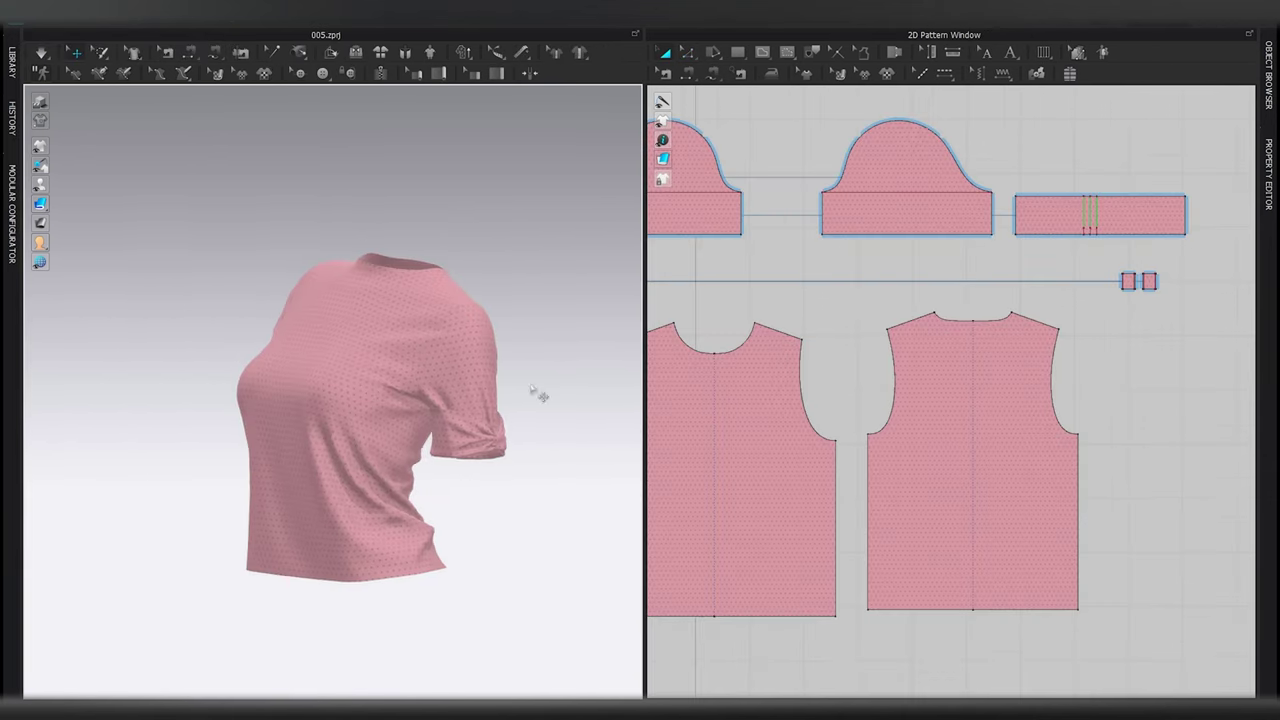
pyautogui.moveTo(534, 391); pyautogui.dragTo(571, 413, button='right')
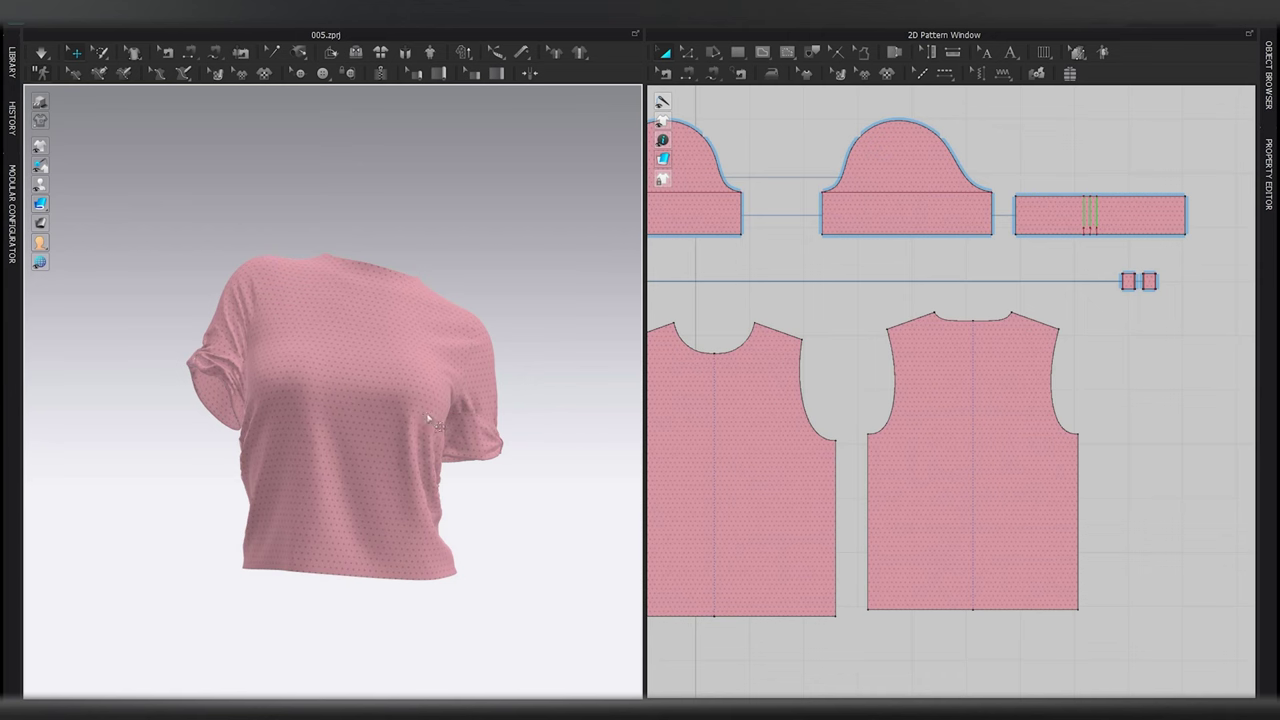
# Lower the front neckline's center point about 183 mm straight down to form a deep V-neck, then simulate the garment
pyautogui.moveTo(430, 421); pyautogui.dragTo(512, 432, button='right')
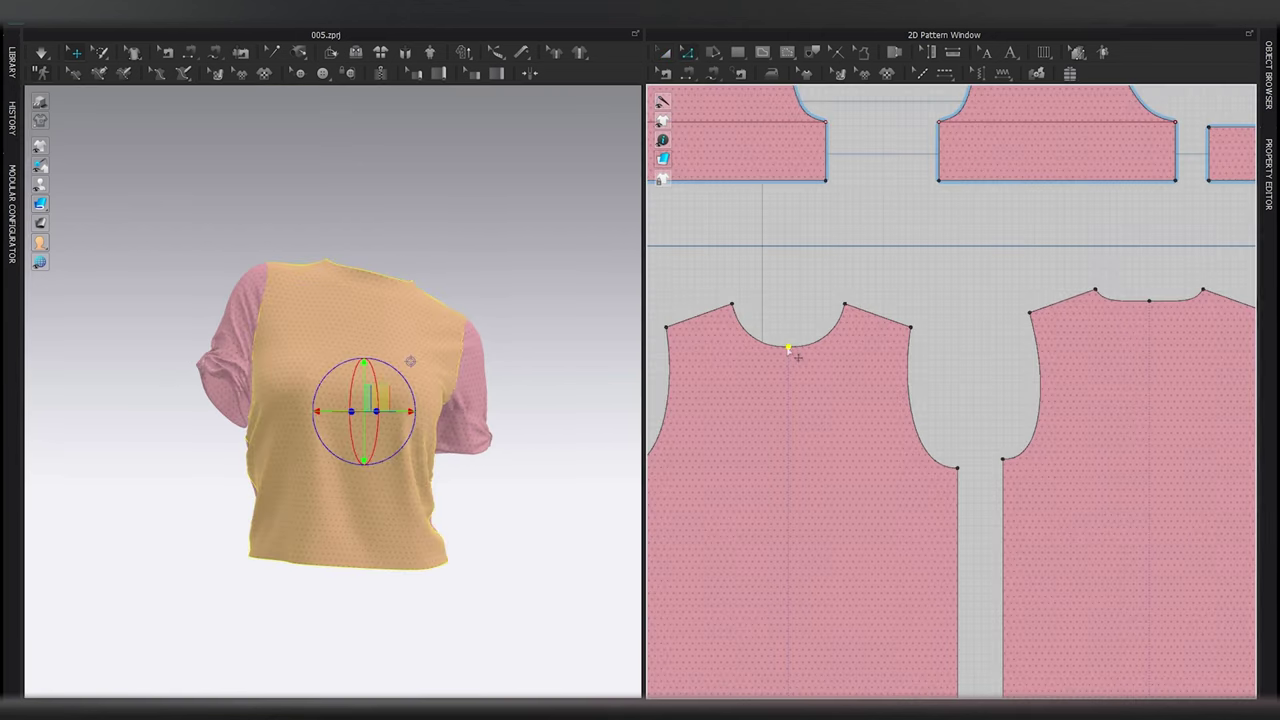
pyautogui.moveTo(788, 346); pyautogui.dragTo(788, 485)
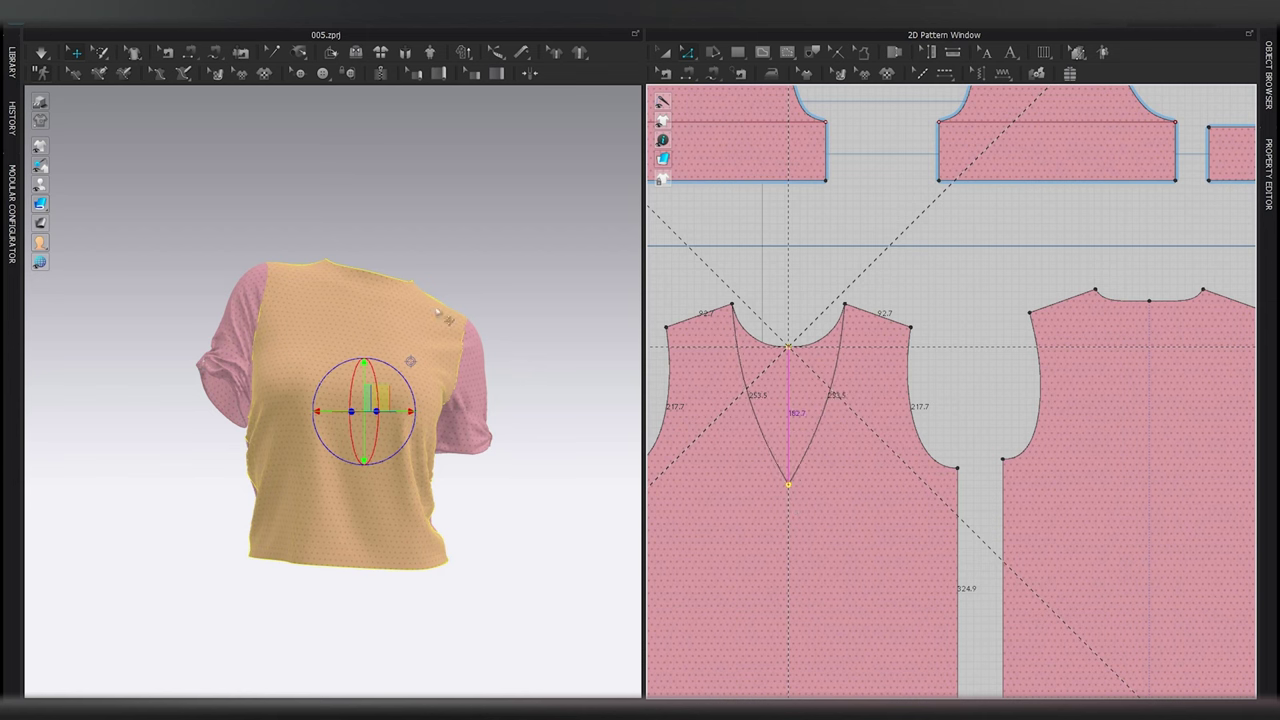
pyautogui.press('space')
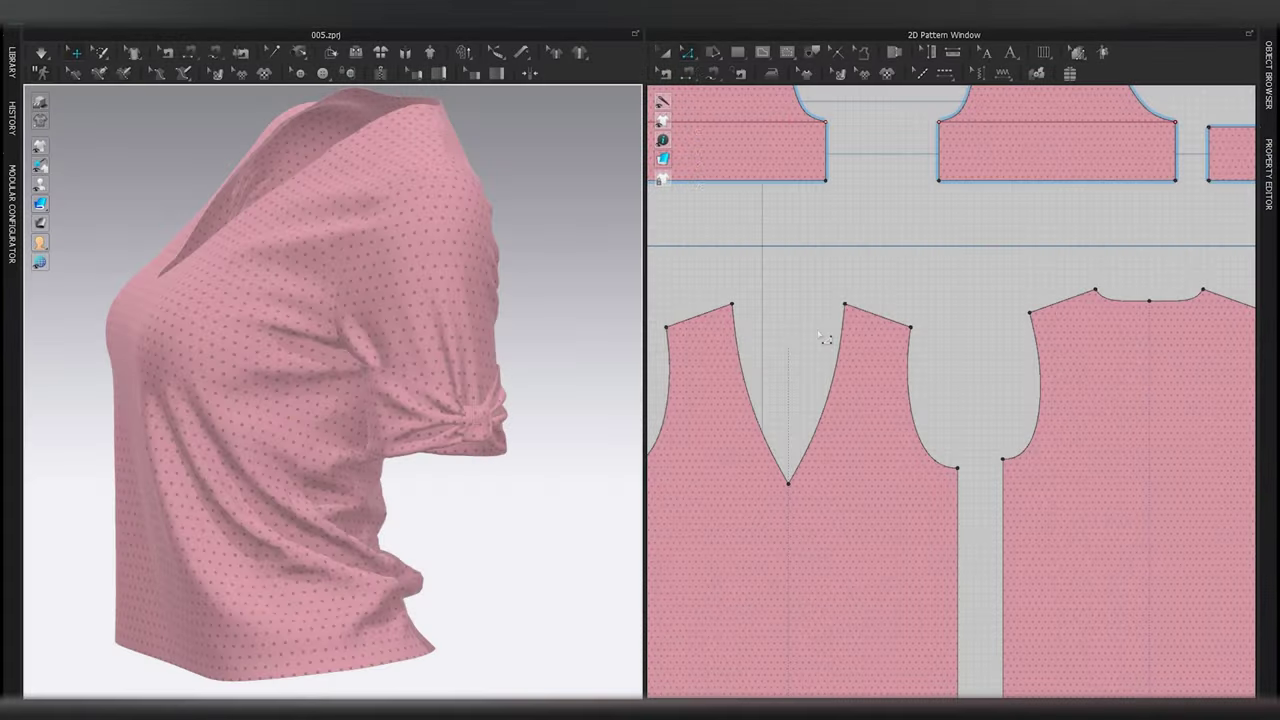
pyautogui.scroll(-3, 797, 357)
pyautogui.moveTo(797, 358); pyautogui.dragTo(864, 378, button='middle')
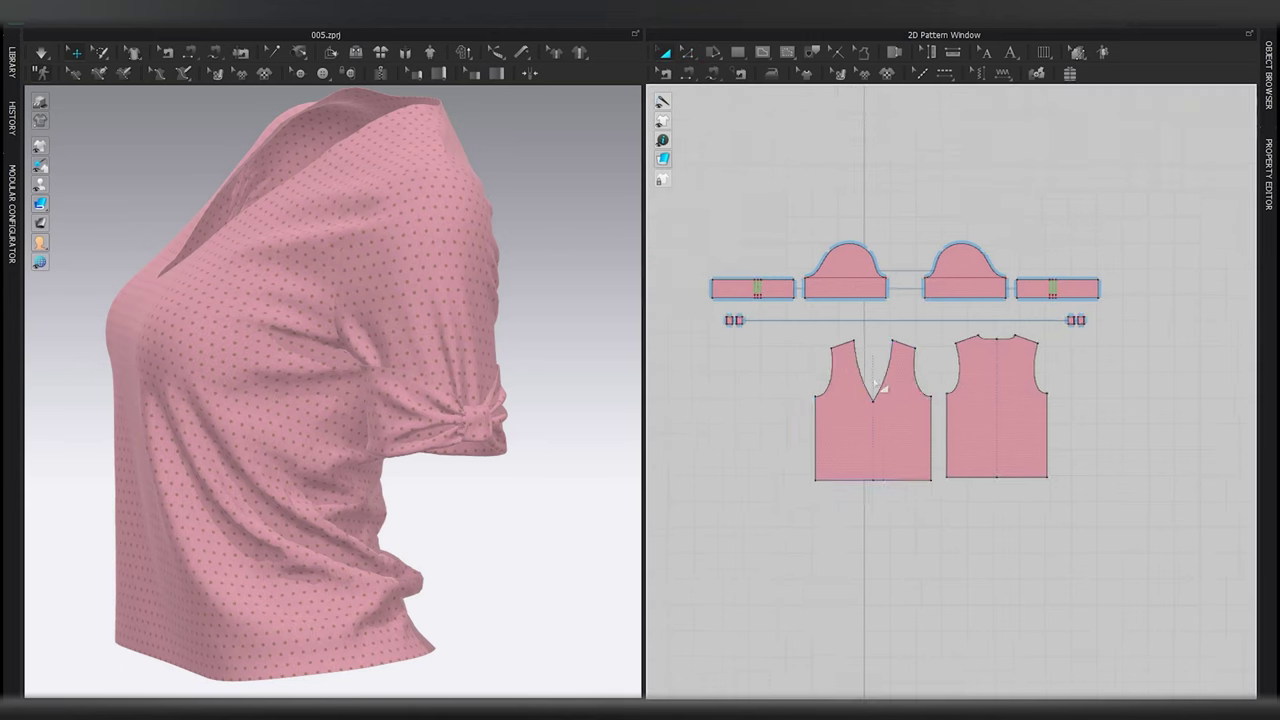
pyautogui.scroll(2, 948, 394)
pyautogui.moveTo(948, 396); pyautogui.dragTo(1005, 400, button='middle')
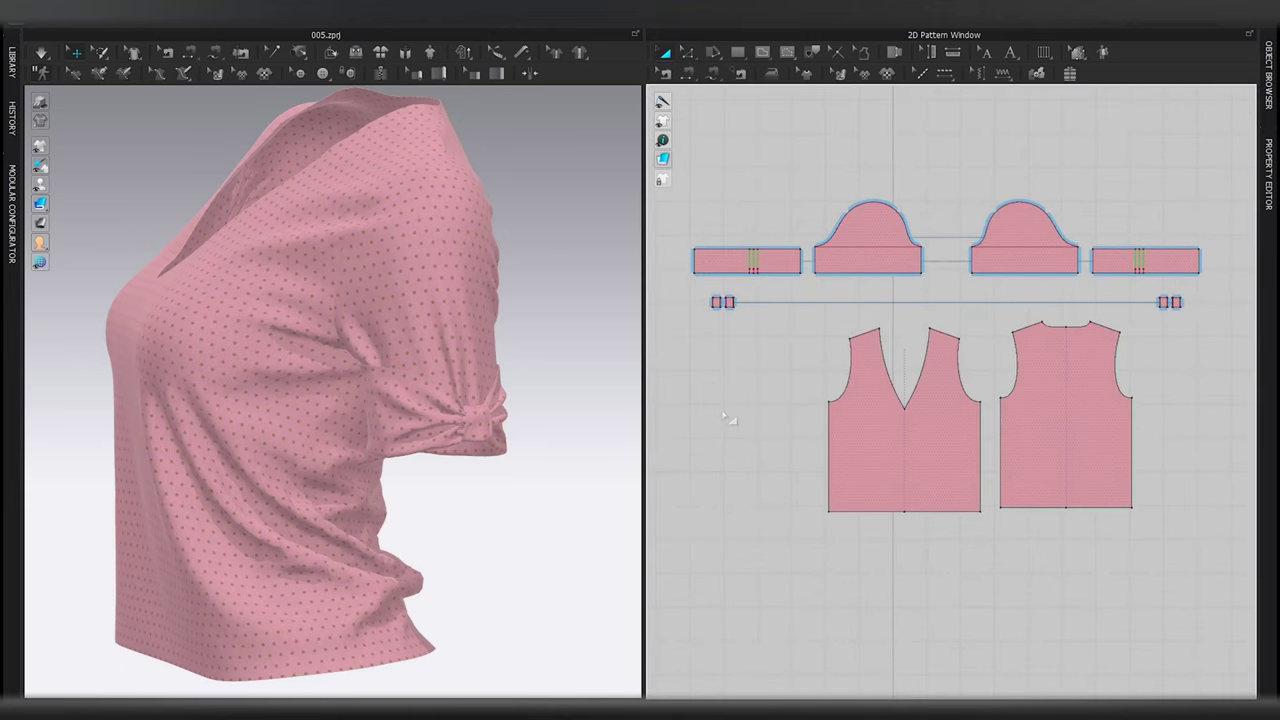